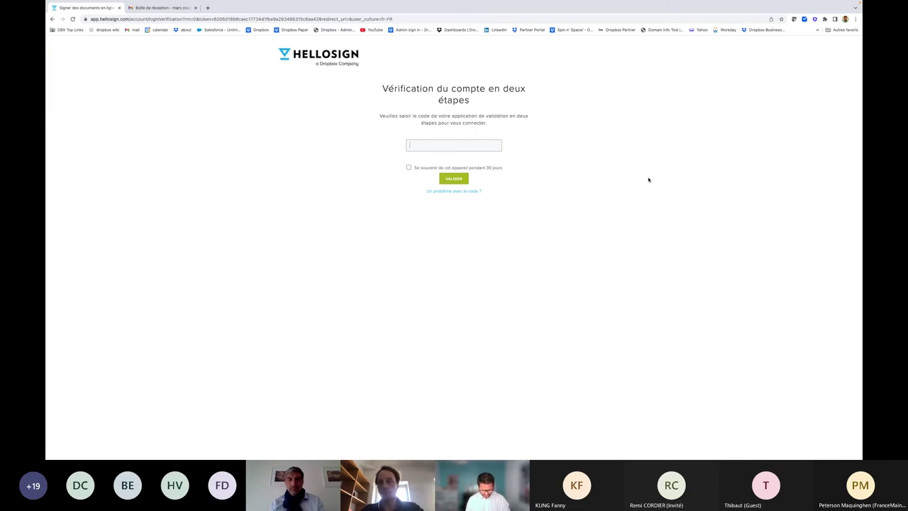
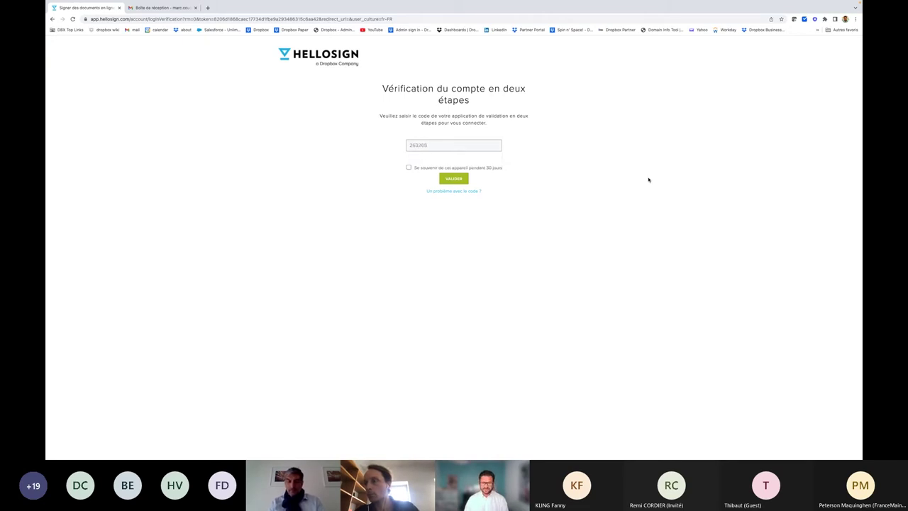
# - Enter the authenticator verification code and validate it to log in
pyautogui.click(453, 179)
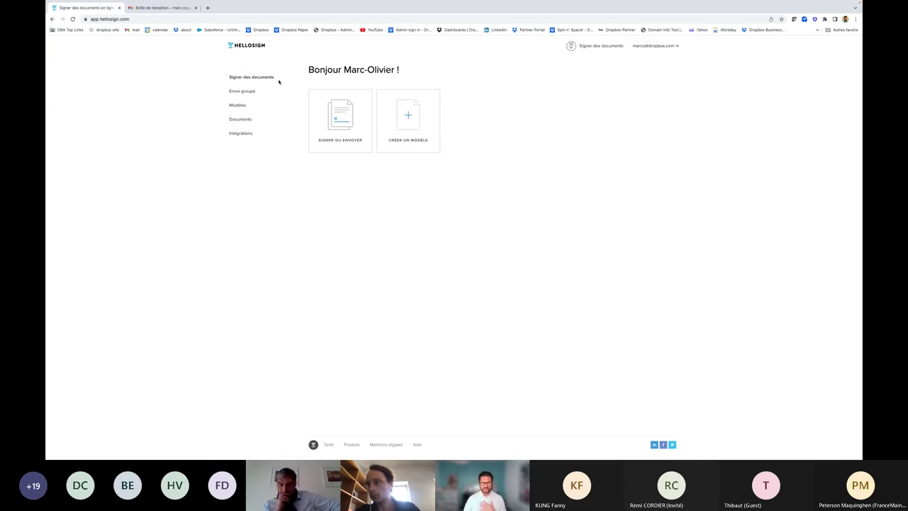
# - Open Mes paramètres and scroll through the FC Nantes branding, slogan, sender and signature preferences
pyautogui.click(643, 47)
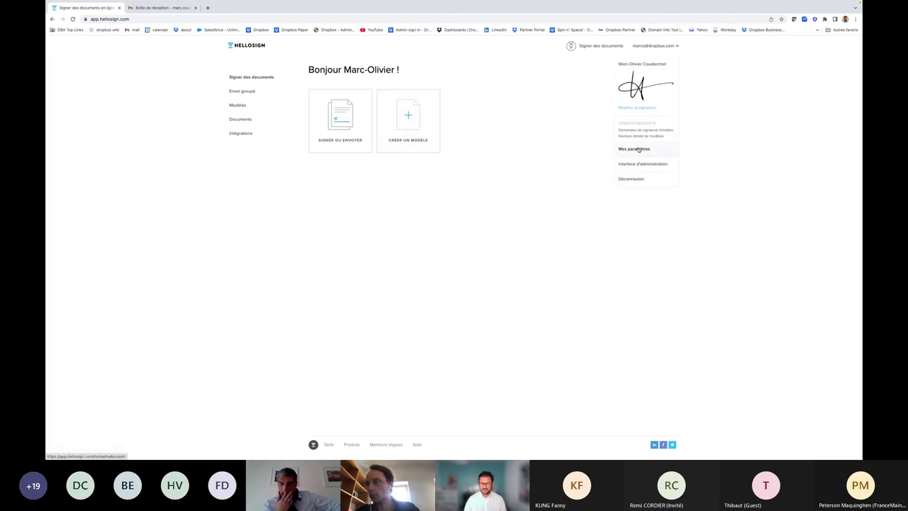
pyautogui.click(639, 149)
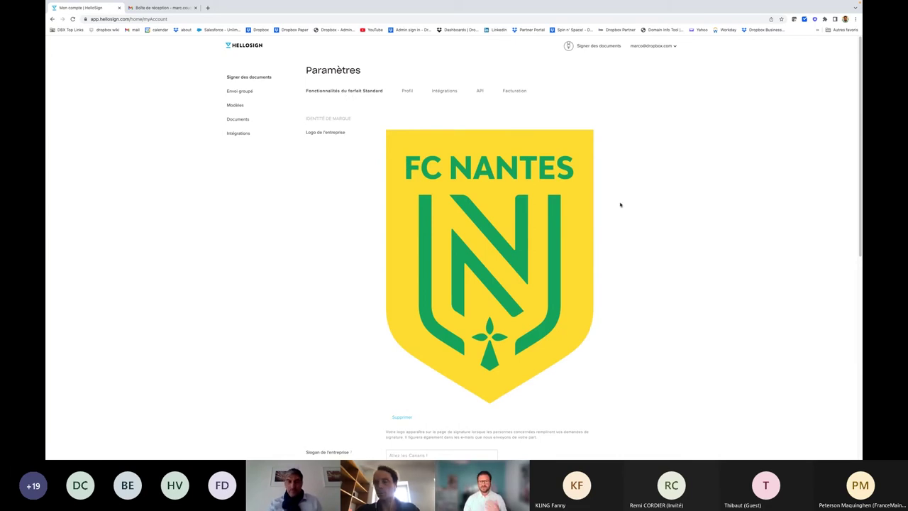
pyautogui.scroll(-1, 670, 231)
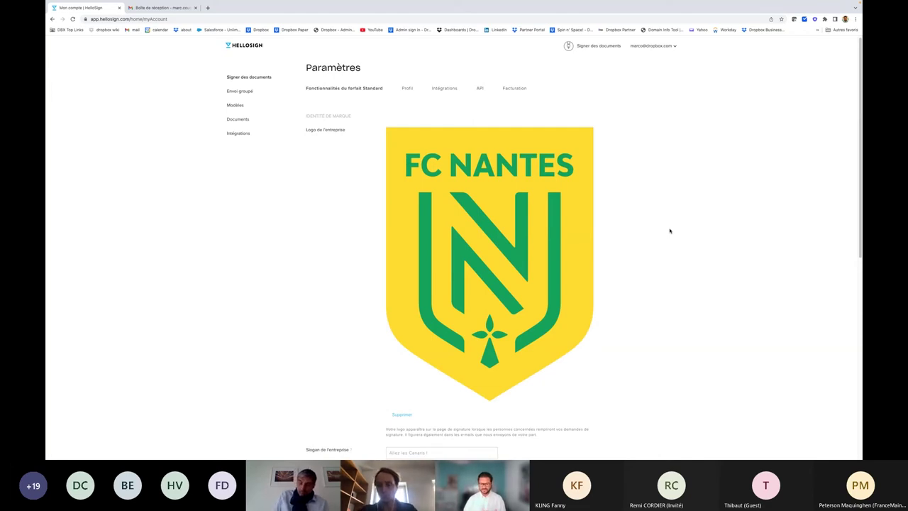
pyautogui.scroll(-2, 659, 227)
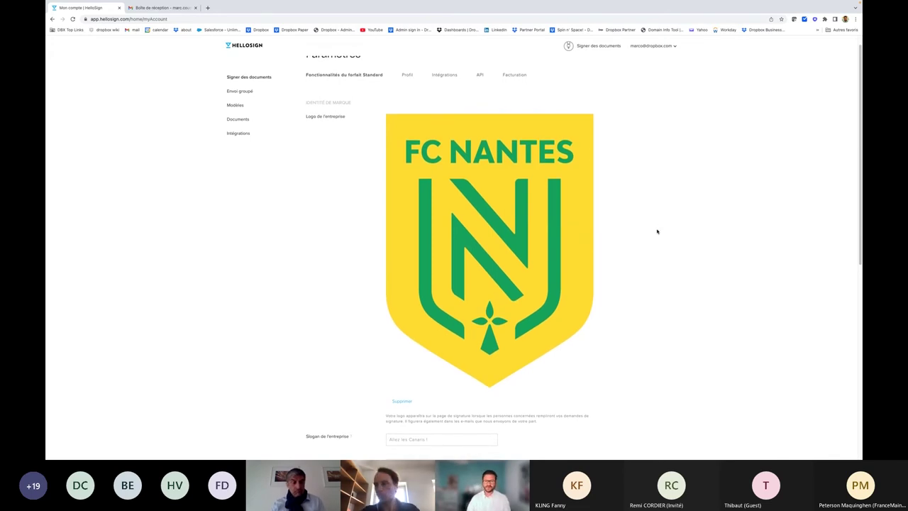
pyautogui.scroll(-5, 659, 233)
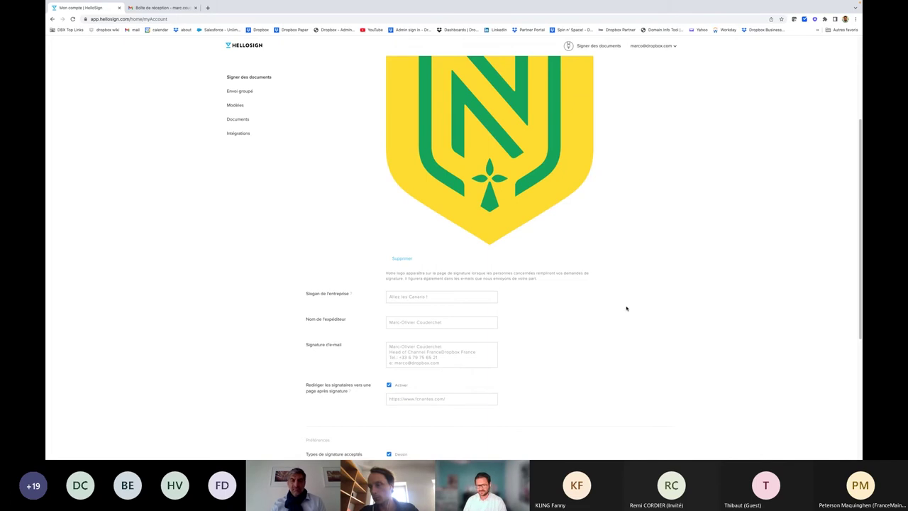
pyautogui.scroll(-1, 626, 308)
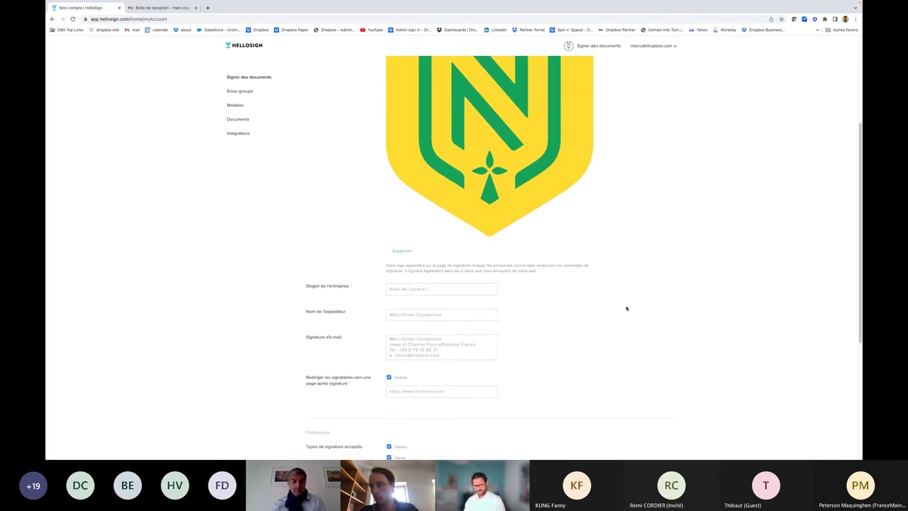
pyautogui.scroll(-5, 618, 308)
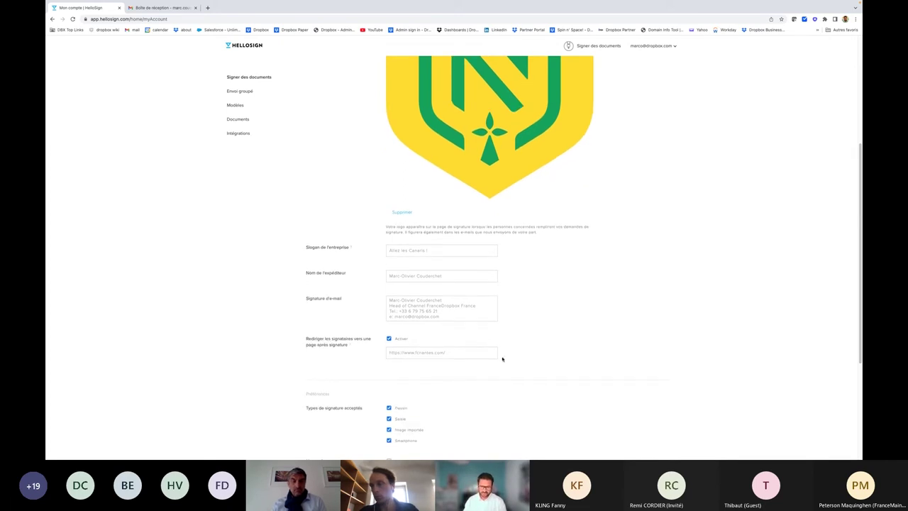
pyautogui.scroll(-3, 503, 359)
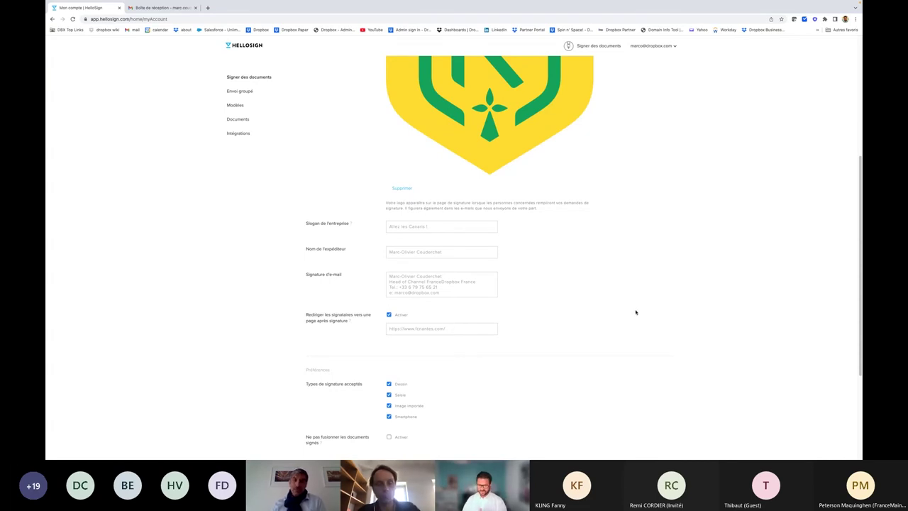
pyautogui.scroll(-5, 712, 310)
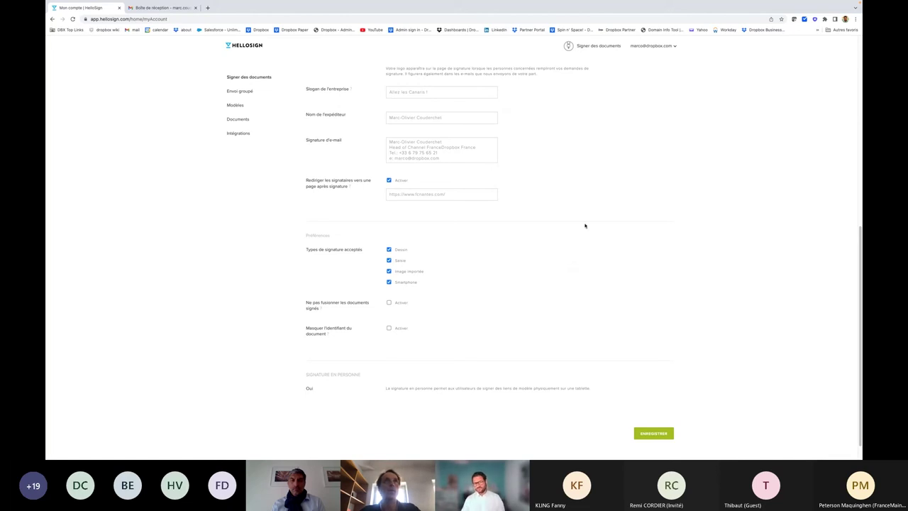
pyautogui.scroll(5, 585, 225)
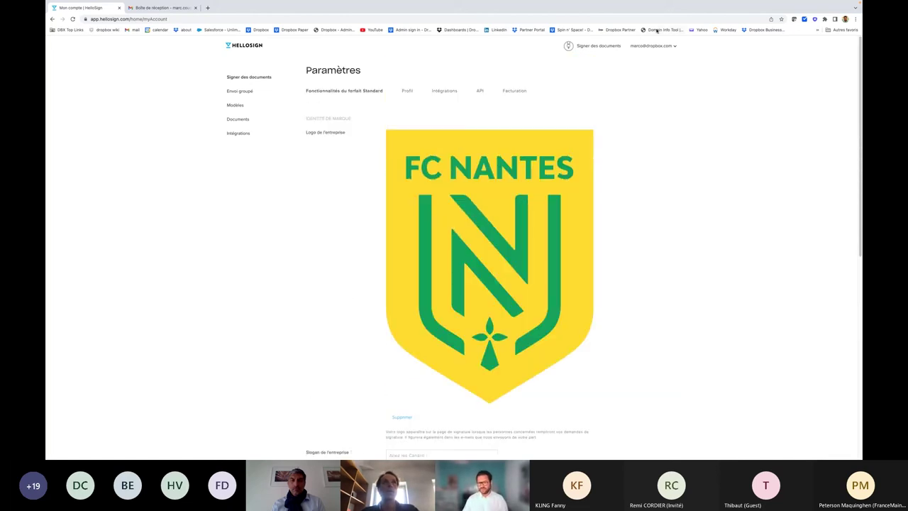
pyautogui.click(652, 46)
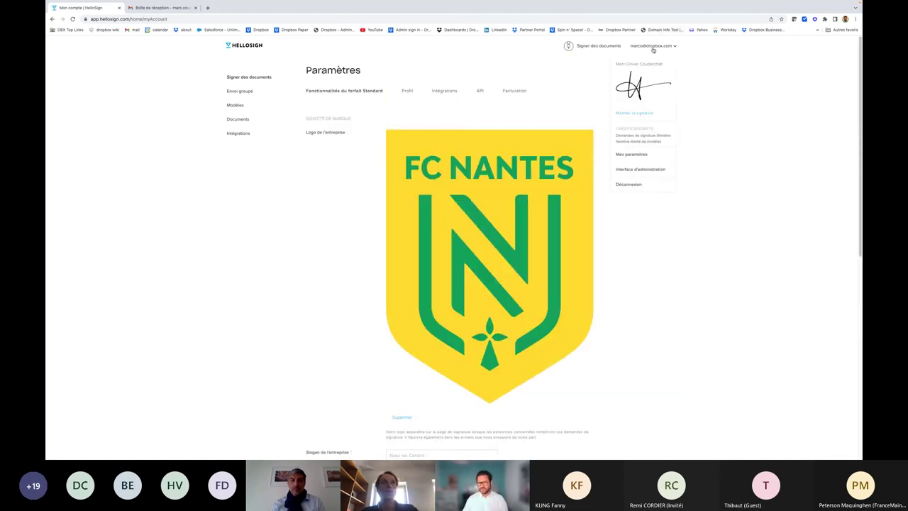
# - Browse the admin console's Paramètres, Général and Sécurité pages, then return to HelloSign
pyautogui.click(638, 169)
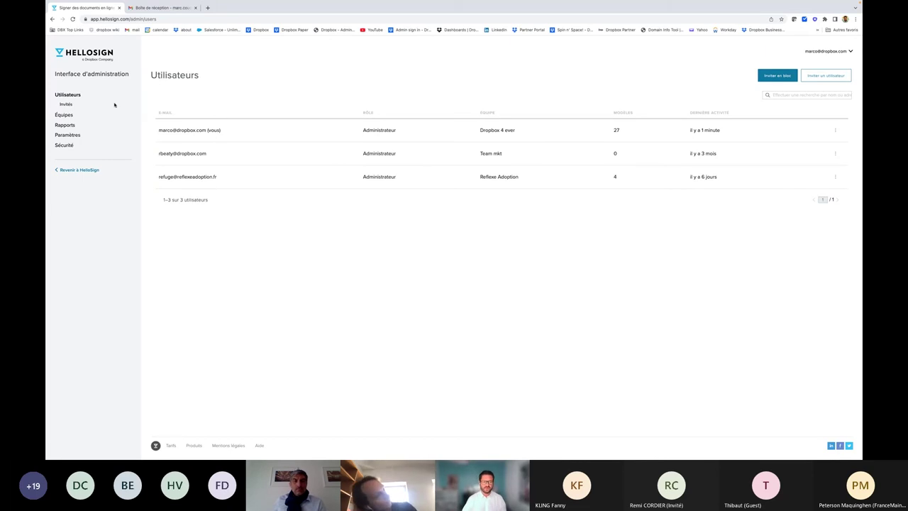
pyautogui.click(67, 135)
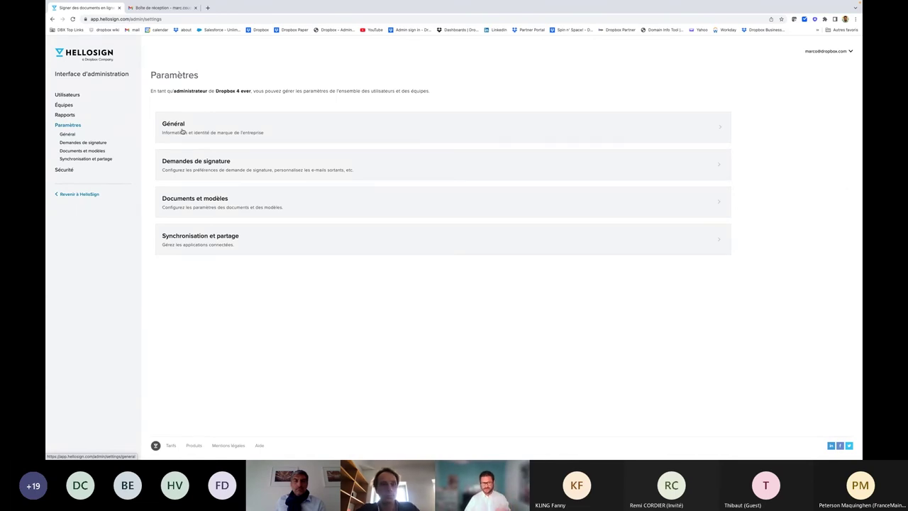
pyautogui.click(182, 132)
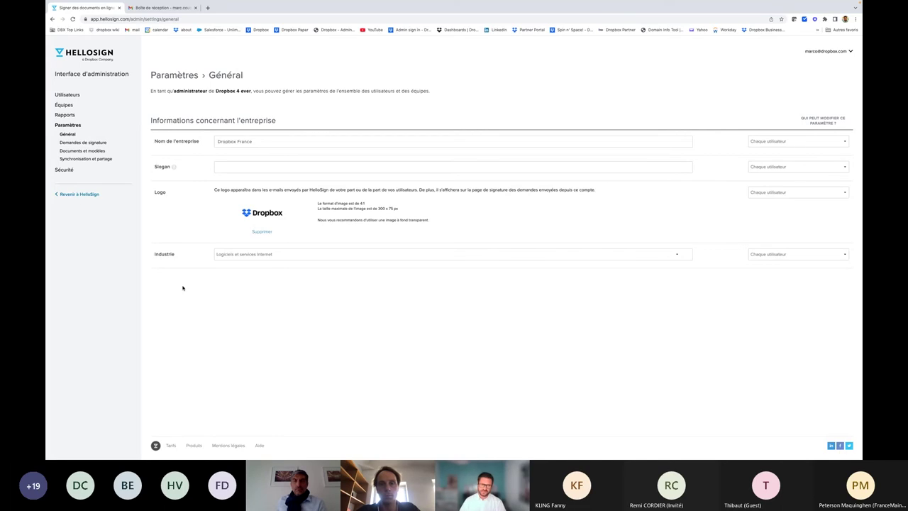
pyautogui.click(65, 170)
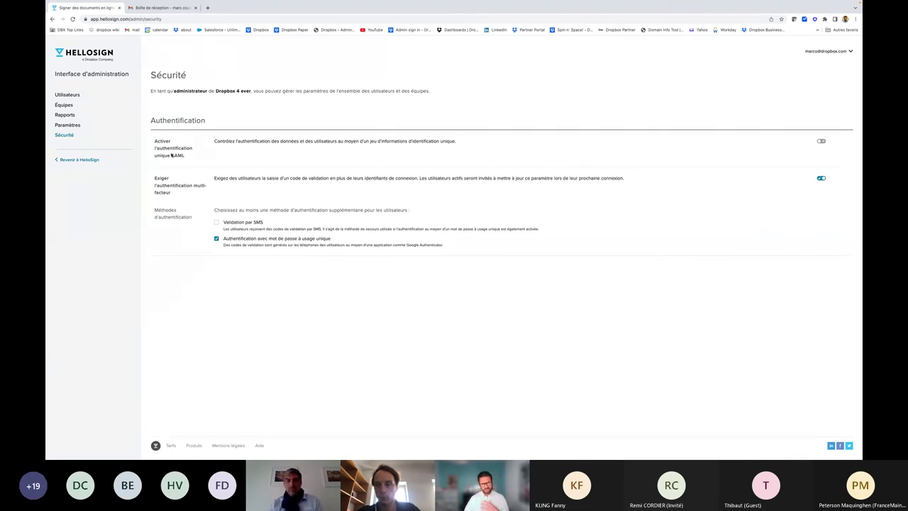
pyautogui.click(92, 162)
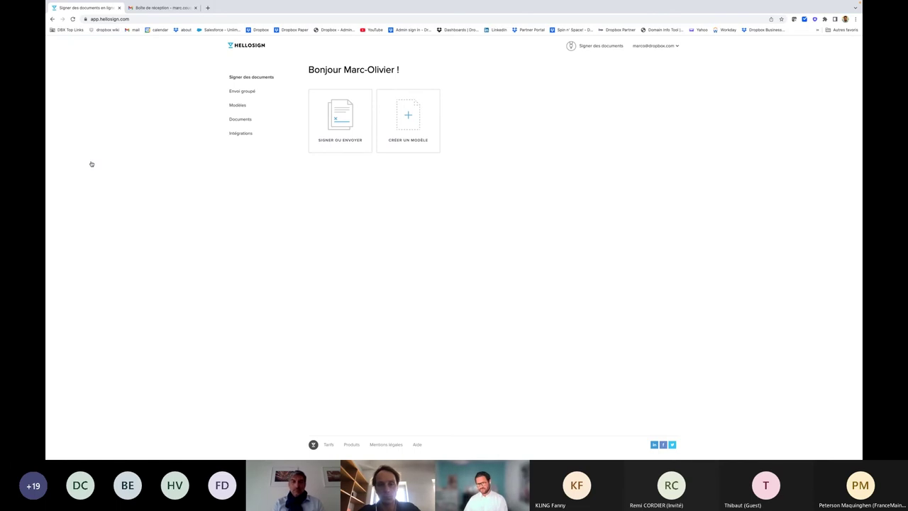
# - Look through the Profil tab in Mes paramètres, then show the Intégrations tab
pyautogui.click(644, 47)
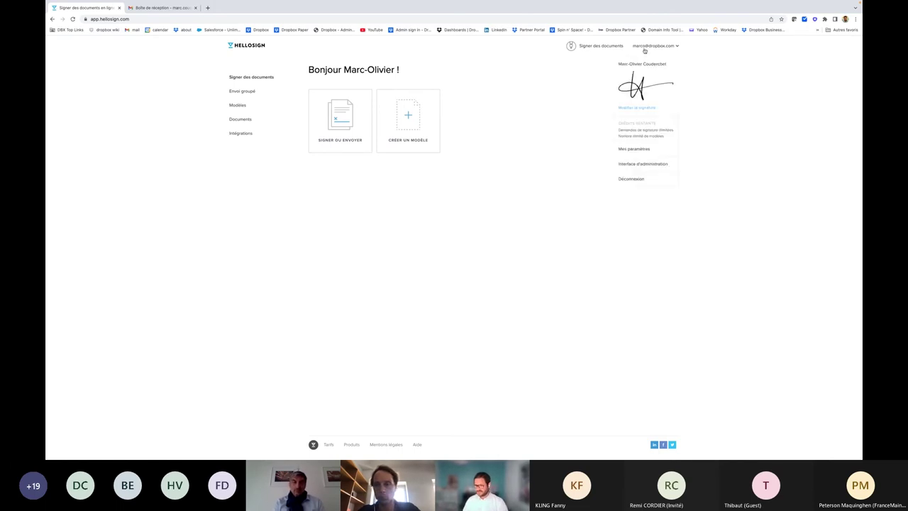
pyautogui.click(635, 149)
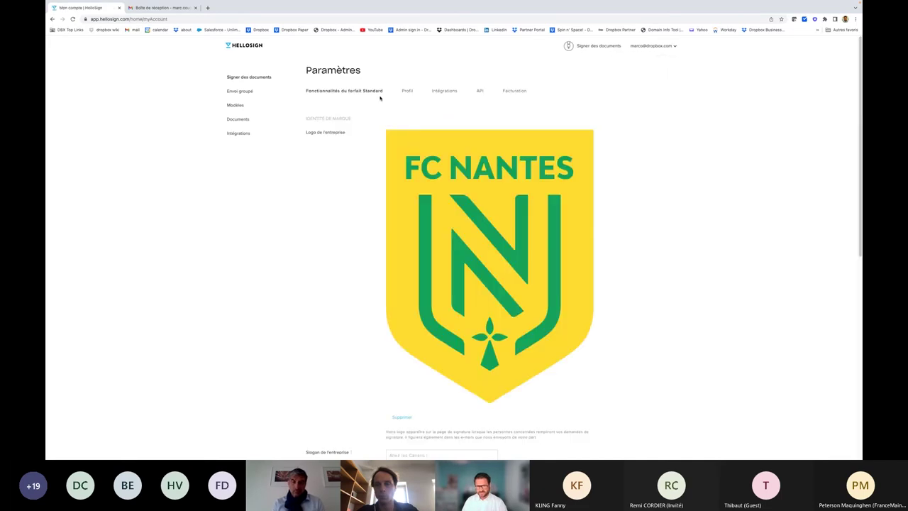
pyautogui.click(404, 91)
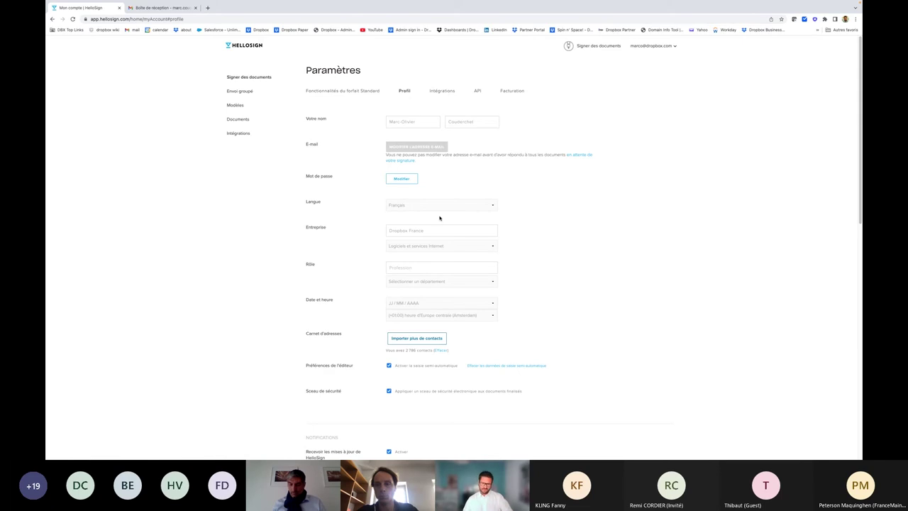
pyautogui.scroll(-1, 518, 253)
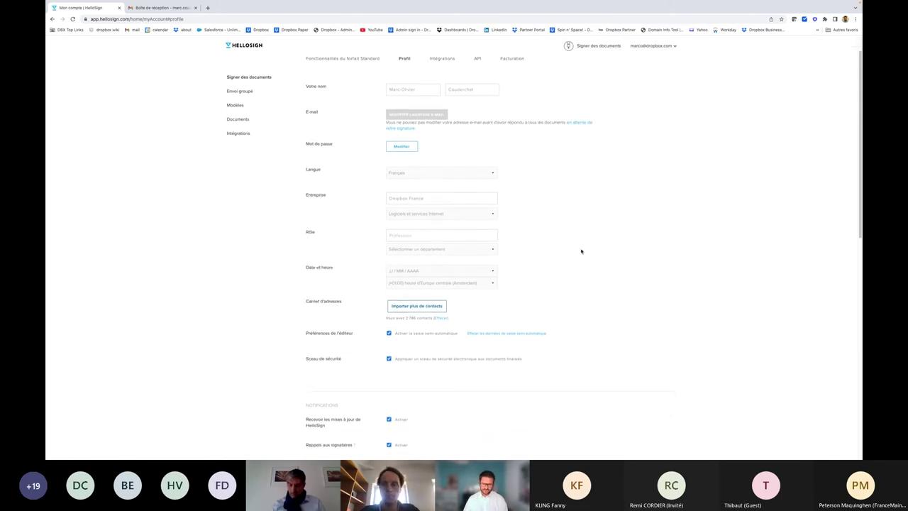
pyautogui.scroll(-5, 581, 251)
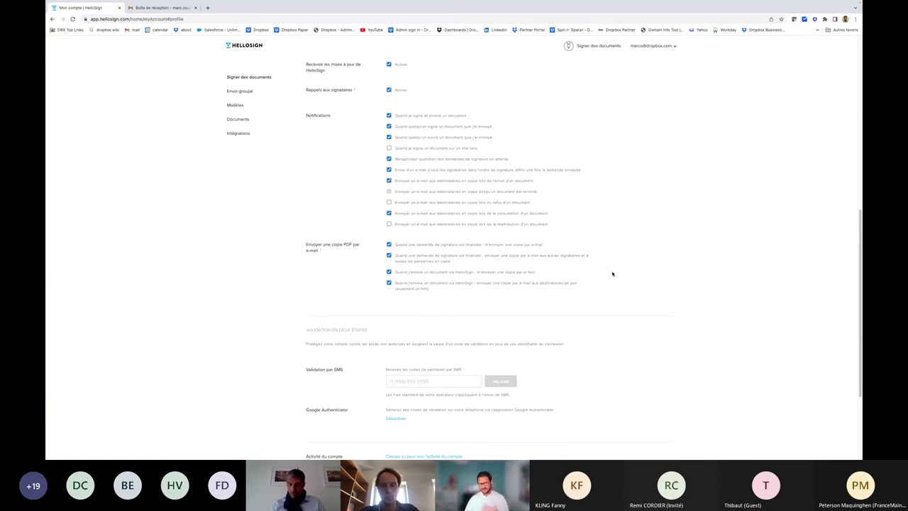
pyautogui.scroll(1, 612, 274)
pyautogui.scroll(5, 613, 273)
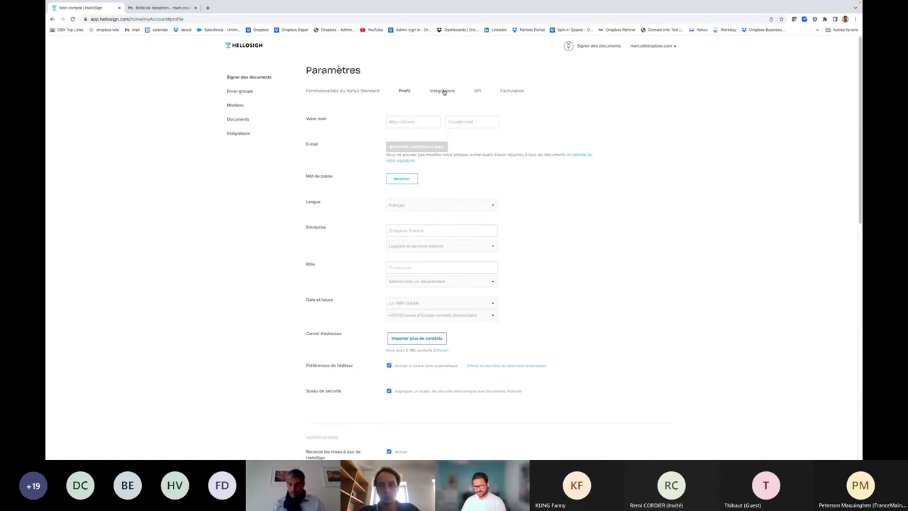
pyautogui.click(442, 92)
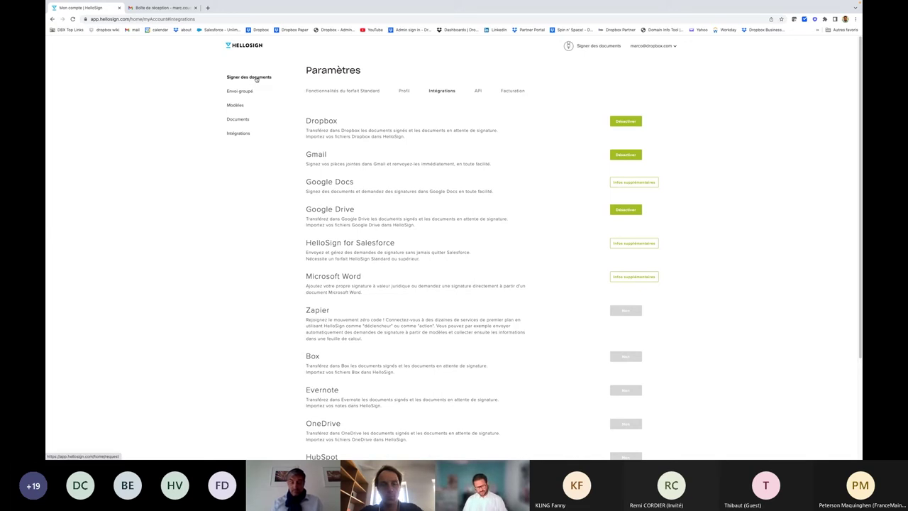
# - Start a new sign-or-send request from the signing start page
pyautogui.click(256, 79)
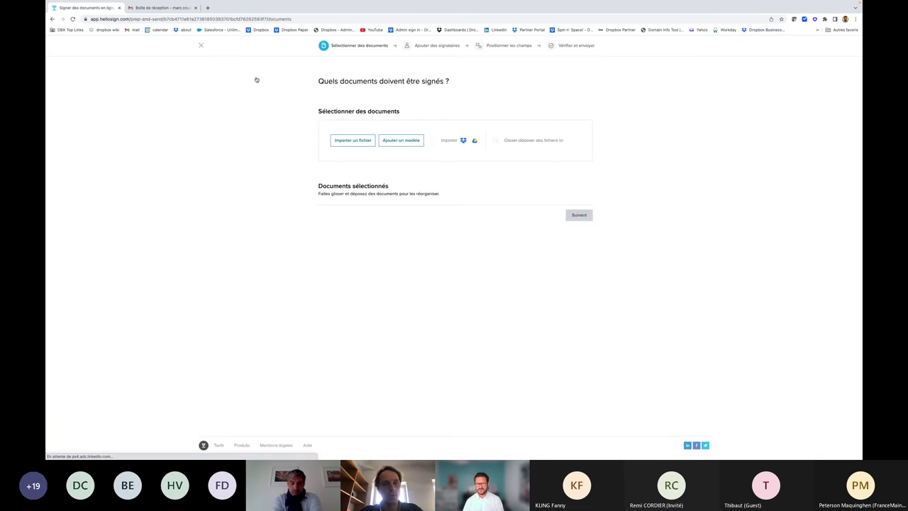
pyautogui.click(201, 45)
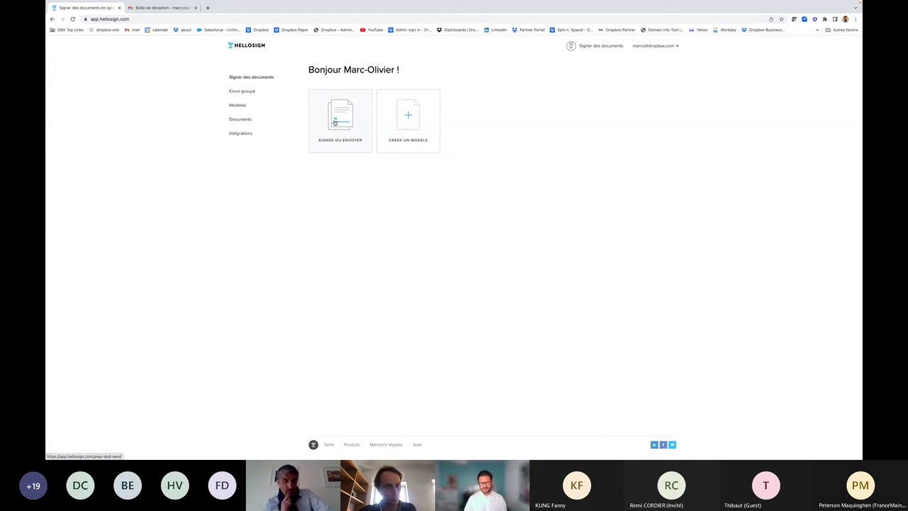
pyautogui.click(335, 122)
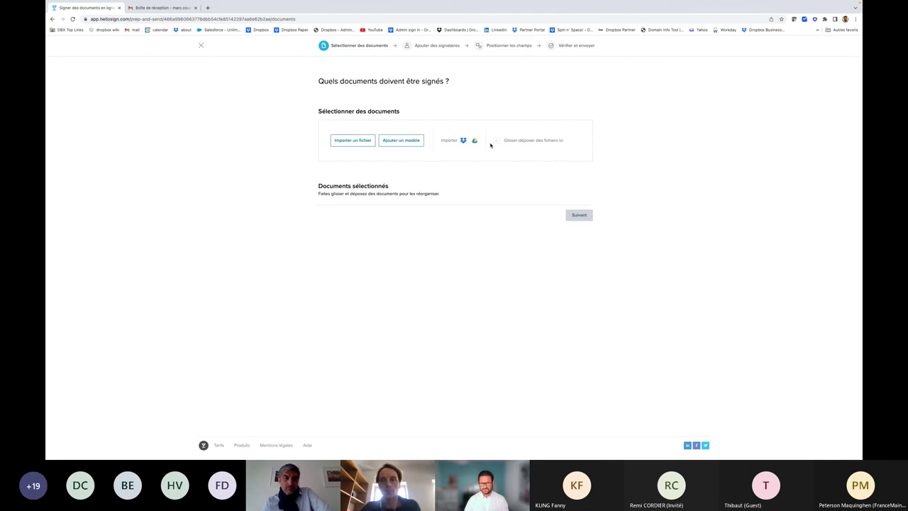
# - Import BDC template.docx as the document and continue to the signer step
pyautogui.click(364, 142)
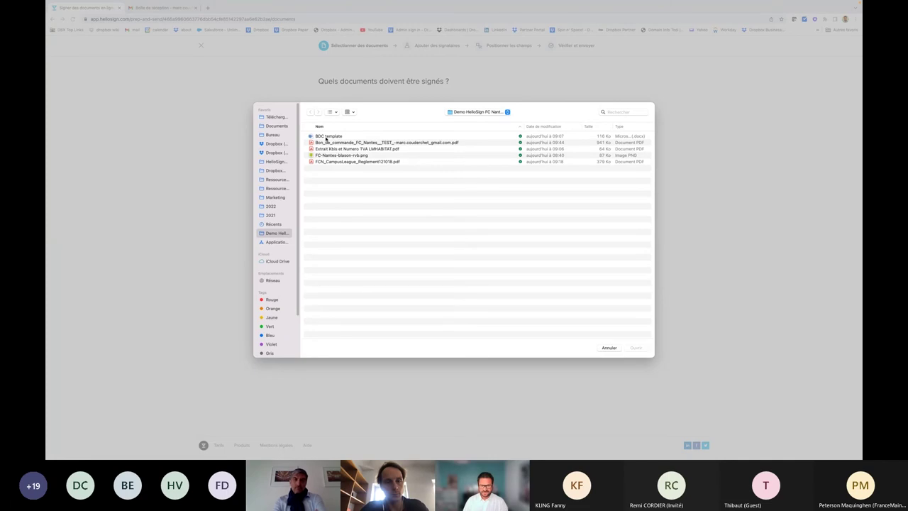
pyautogui.click(326, 136)
pyautogui.click(635, 348)
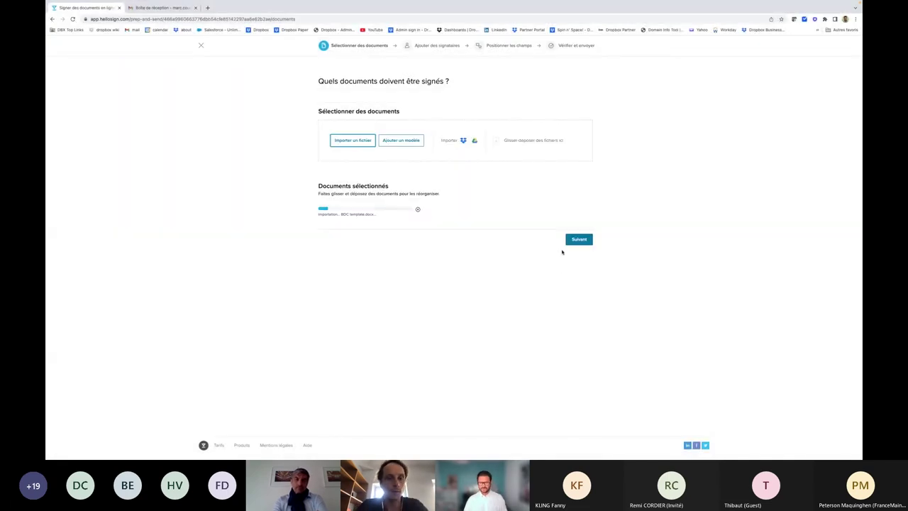
pyautogui.click(574, 242)
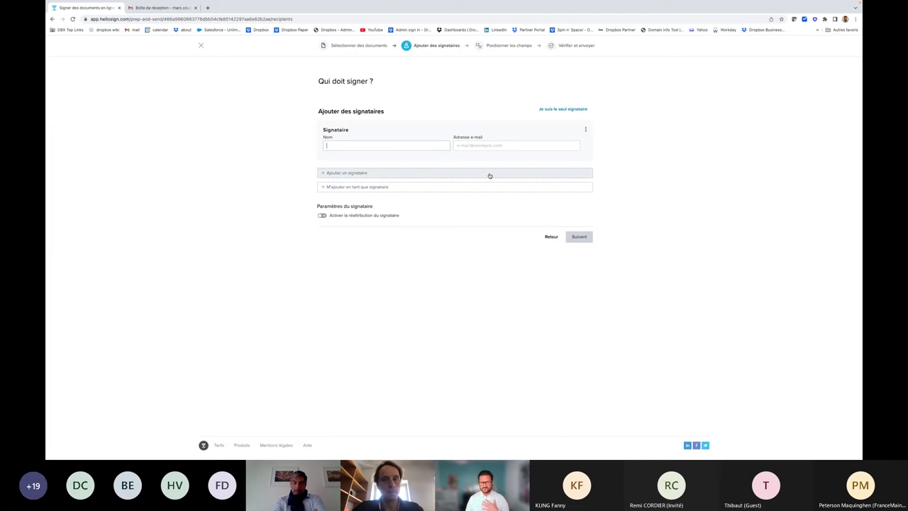
# - Add the signer's name and fill their e-mail from the matching saved contact
pyautogui.write('M')
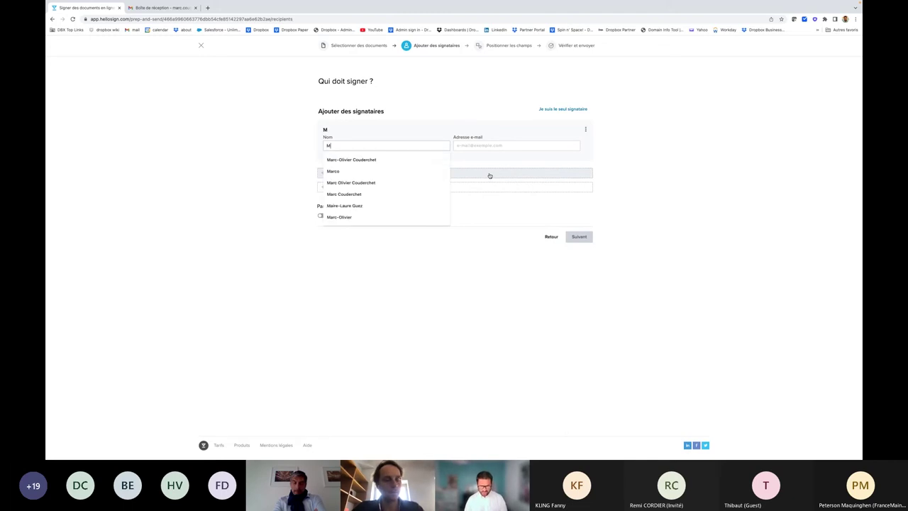
pyautogui.write('arc')
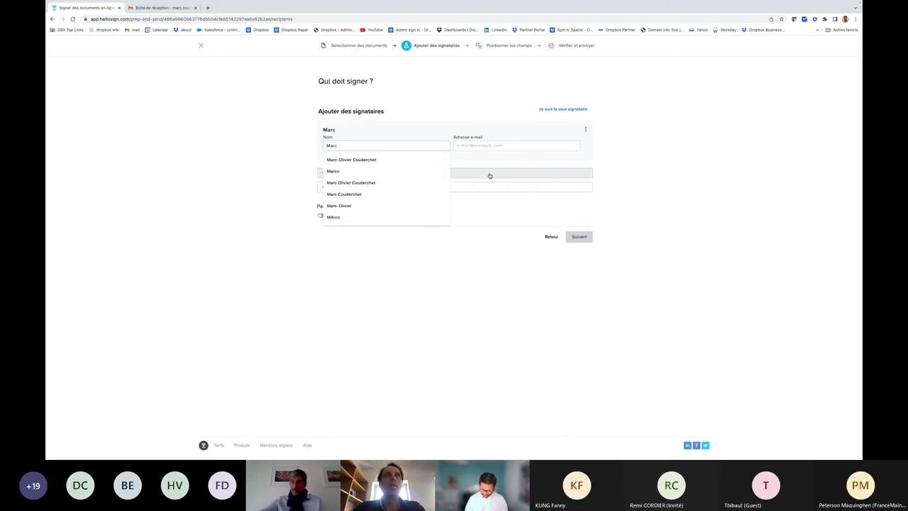
pyautogui.write('-Olivier')
pyautogui.press('Tab')
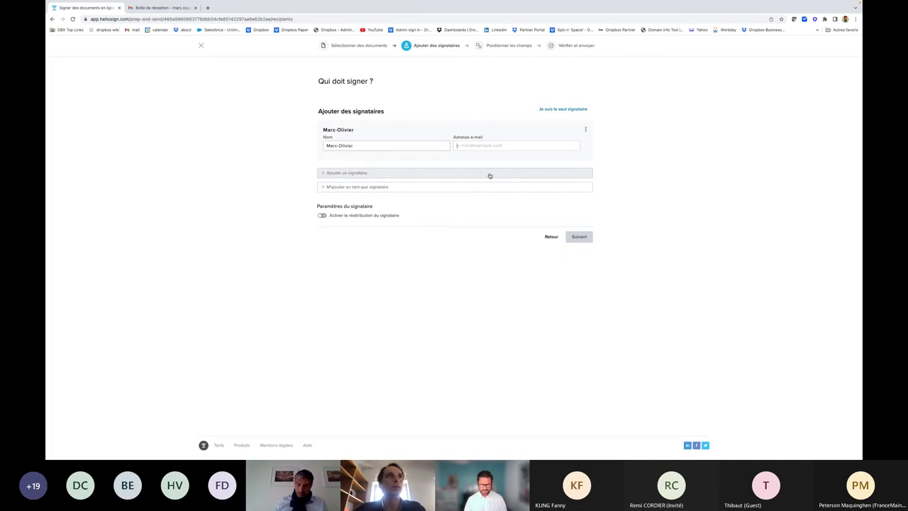
pyautogui.write('marc')
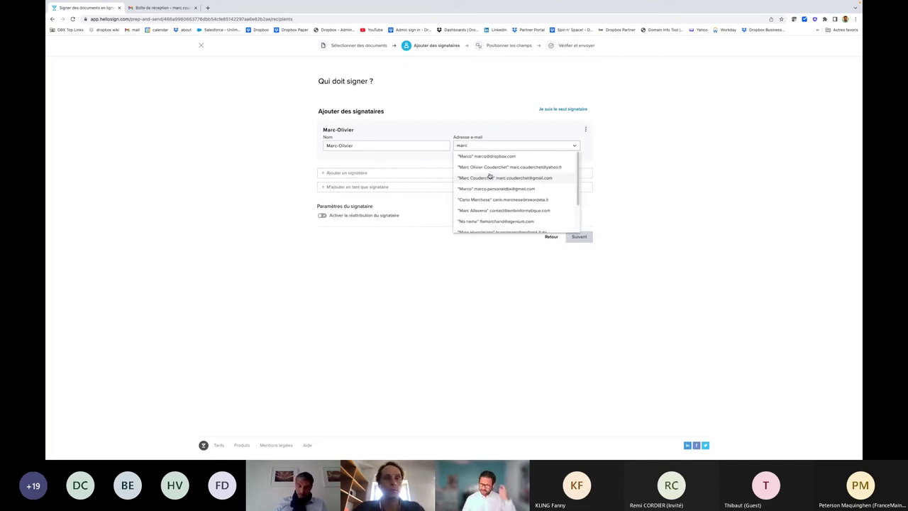
pyautogui.click(527, 178)
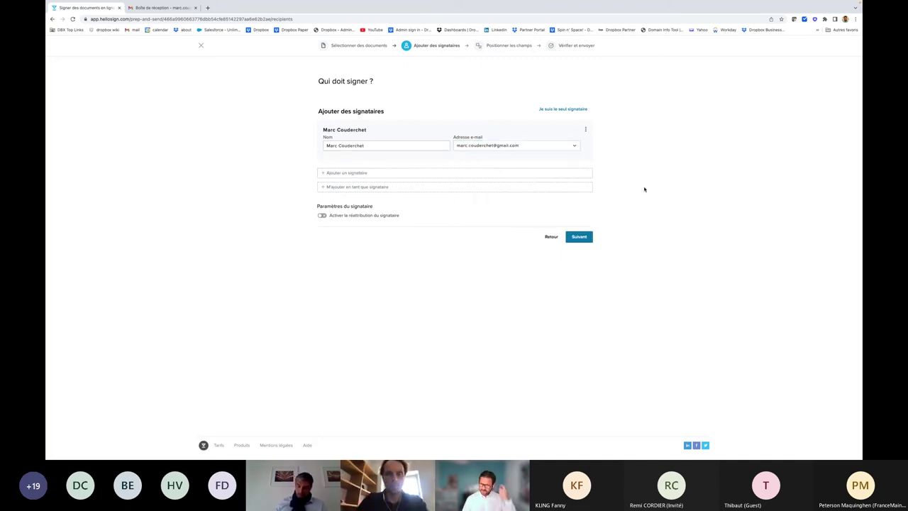
# - Require SMS authentication for the signer using their mobile phone number
pyautogui.click(586, 131)
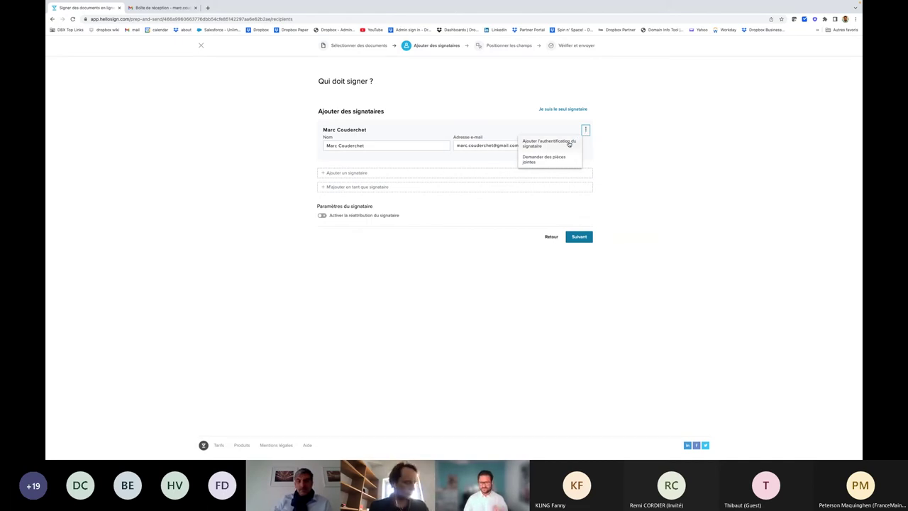
pyautogui.click(568, 144)
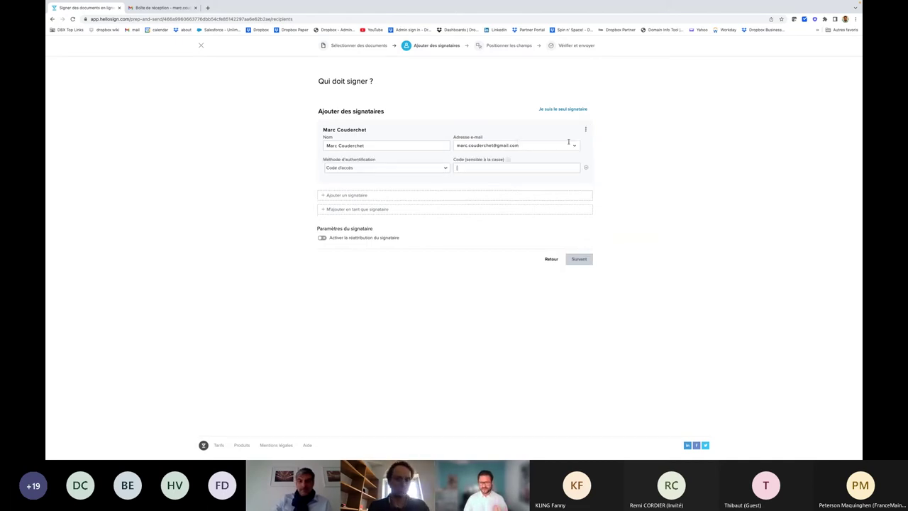
pyautogui.click(447, 170)
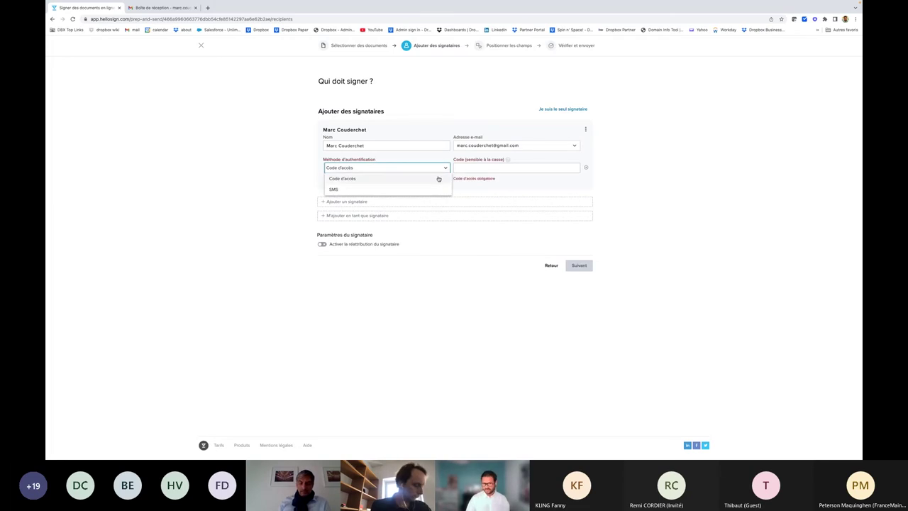
pyautogui.click(438, 189)
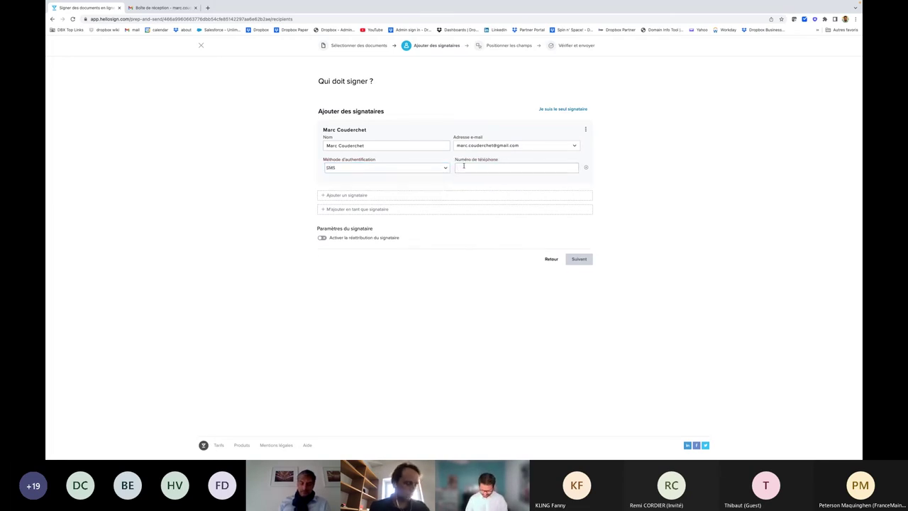
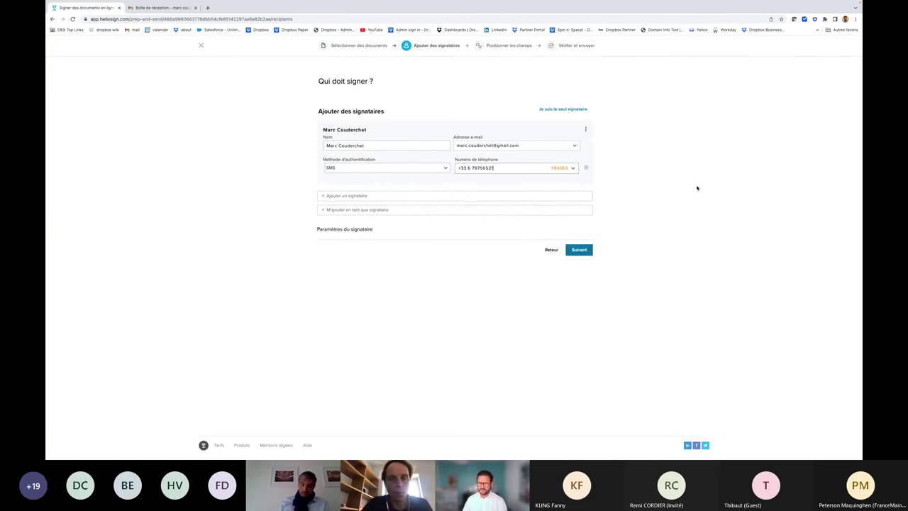
pyautogui.click(695, 188)
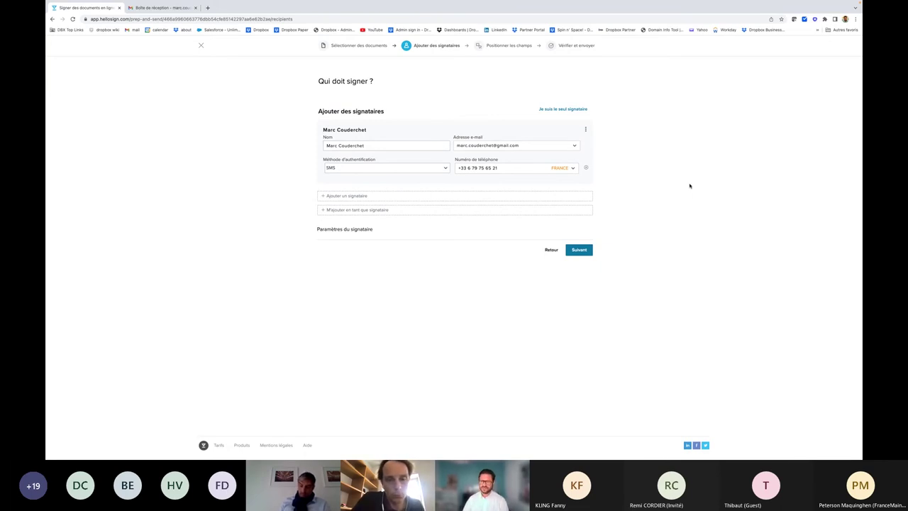
pyautogui.click(585, 131)
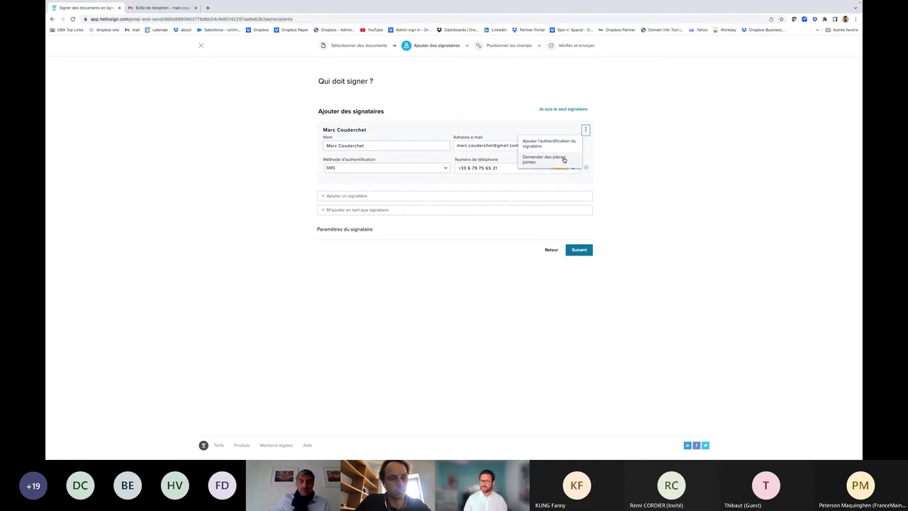
# - Request a mandatory Kbis attachment with instructions 'me fournir votre extrait de Kbis'
pyautogui.click(564, 159)
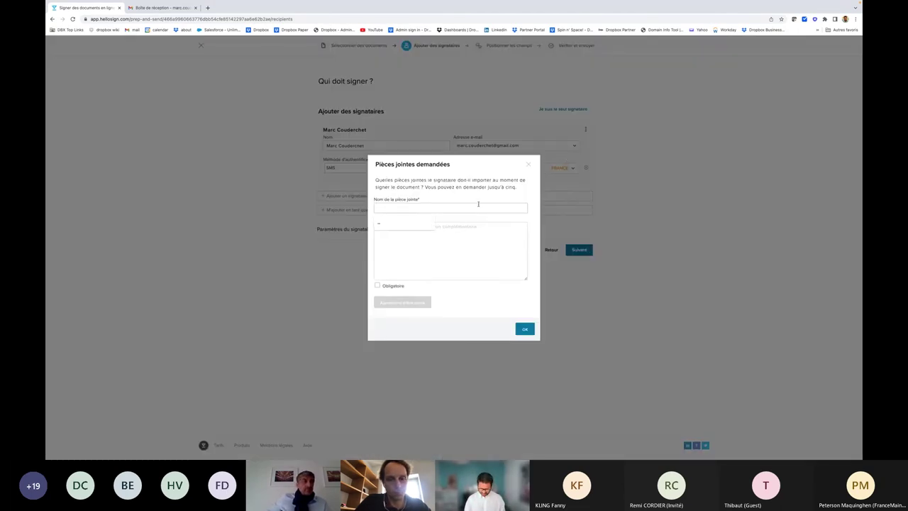
pyautogui.write('Kbis')
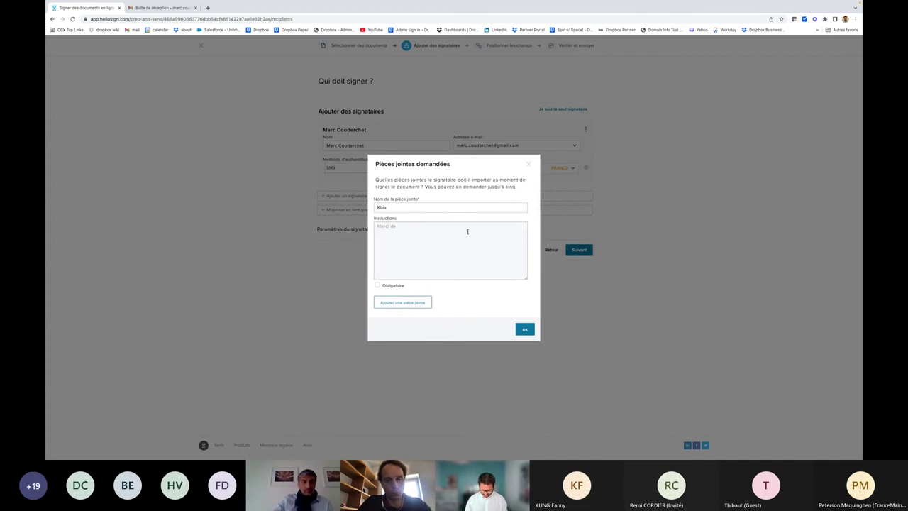
pyautogui.write(' me fourni')
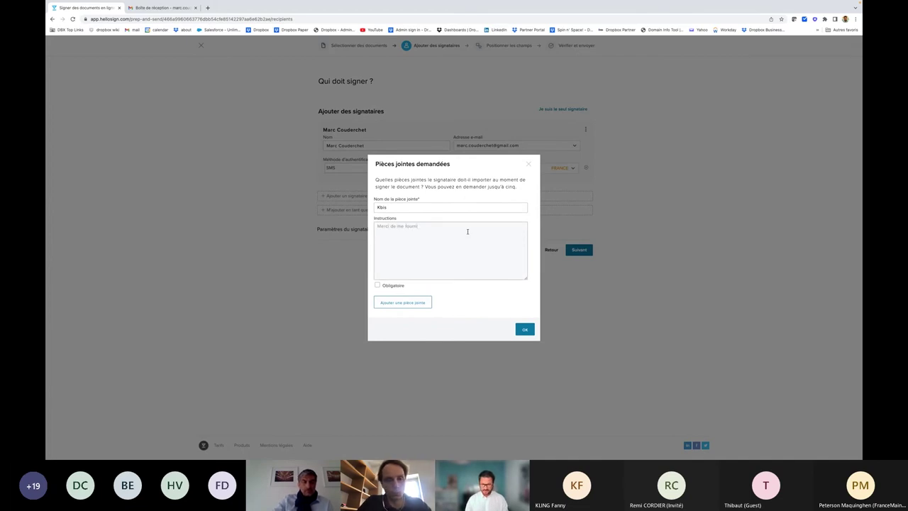
pyautogui.write('r votre extrait de')
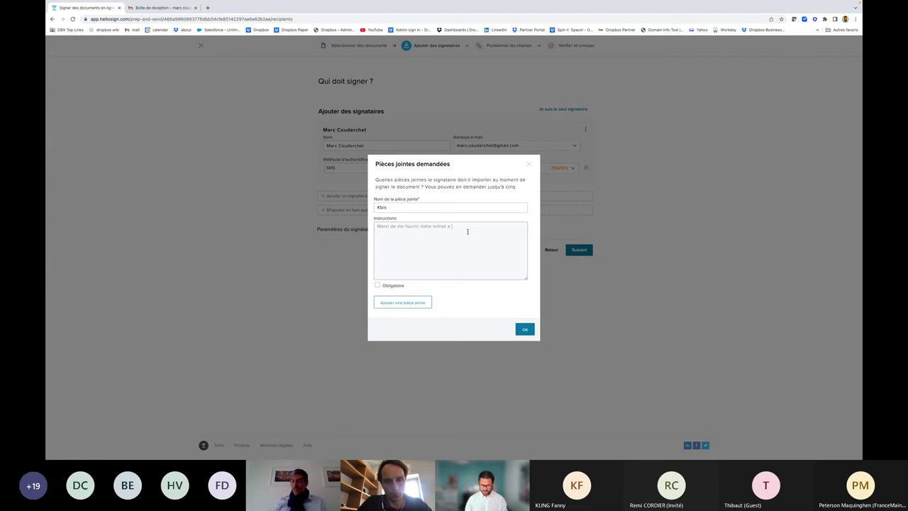
pyautogui.write(' Kbis')
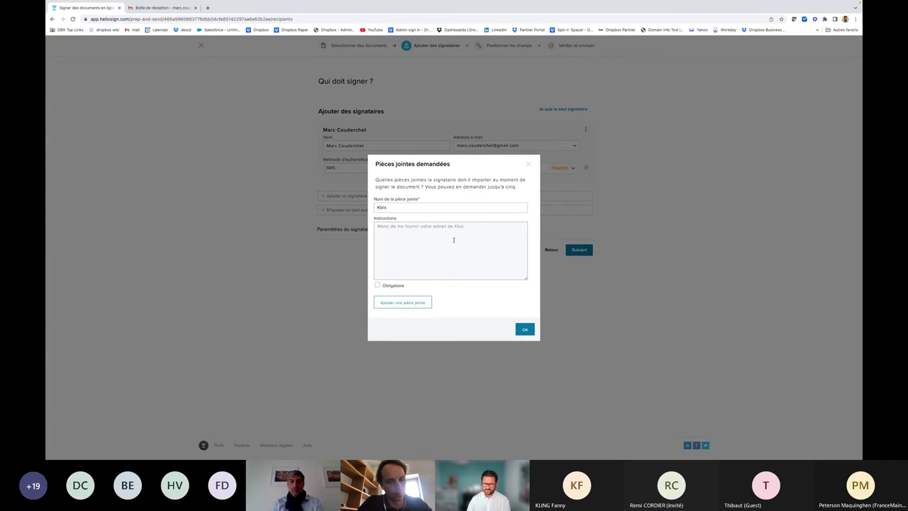
pyautogui.click(377, 286)
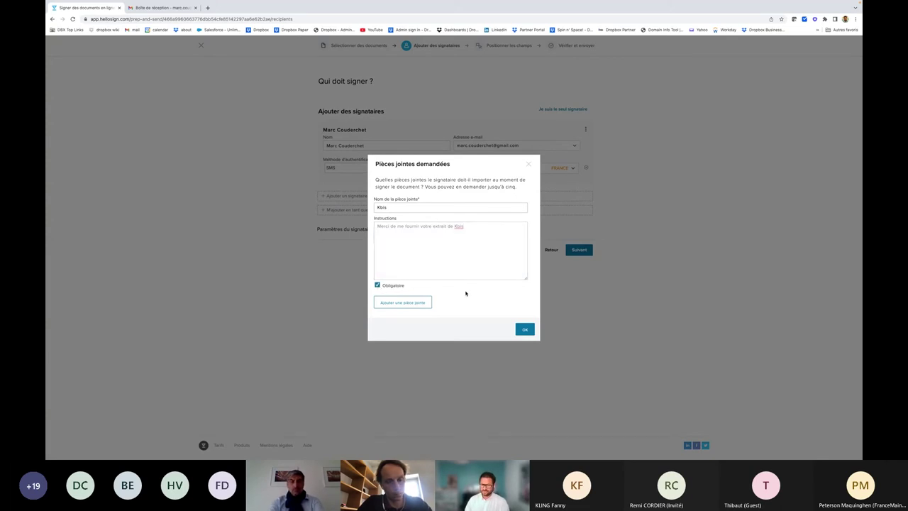
pyautogui.click(415, 302)
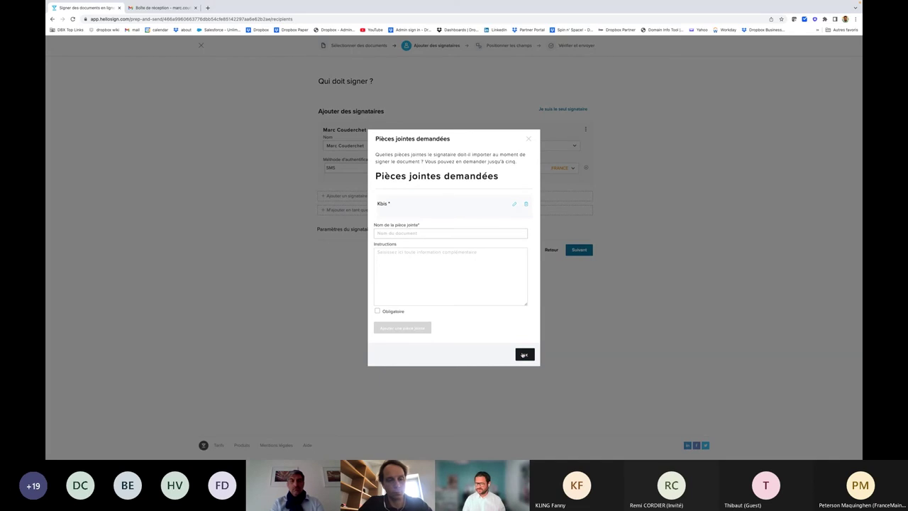
pyautogui.click(524, 355)
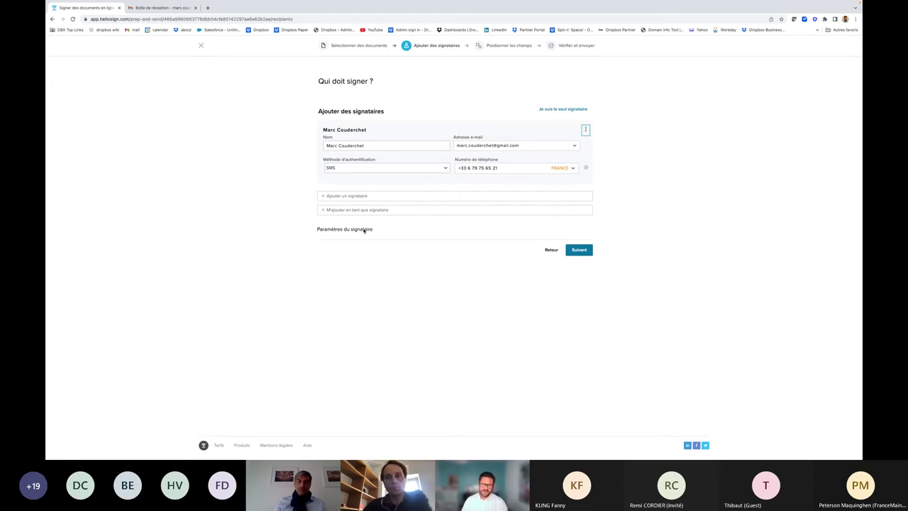
# - Add and then delete a second signer, continuing to field placement with one signer
pyautogui.click(375, 196)
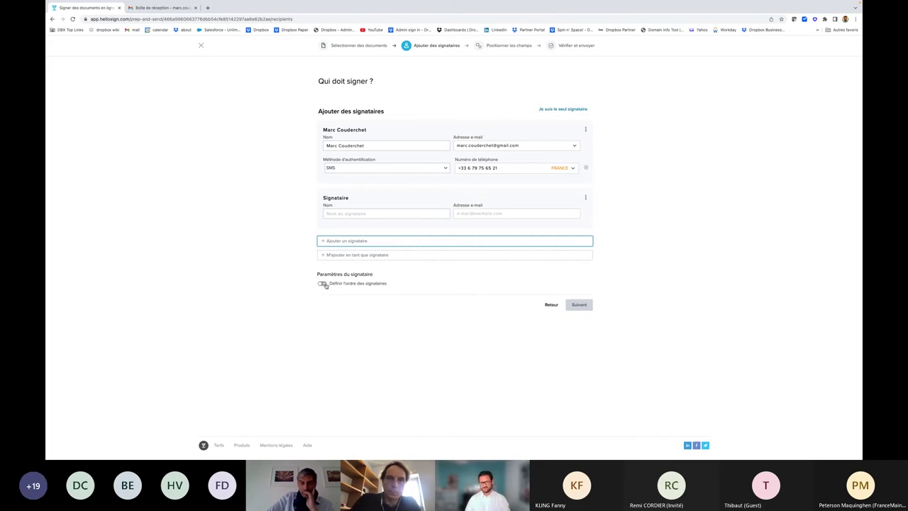
pyautogui.click(585, 198)
pyautogui.click(537, 242)
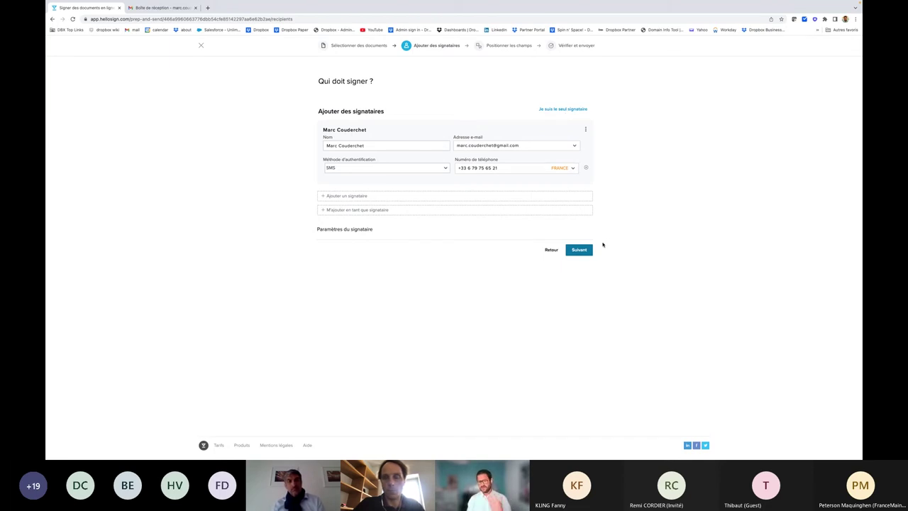
pyautogui.click(580, 250)
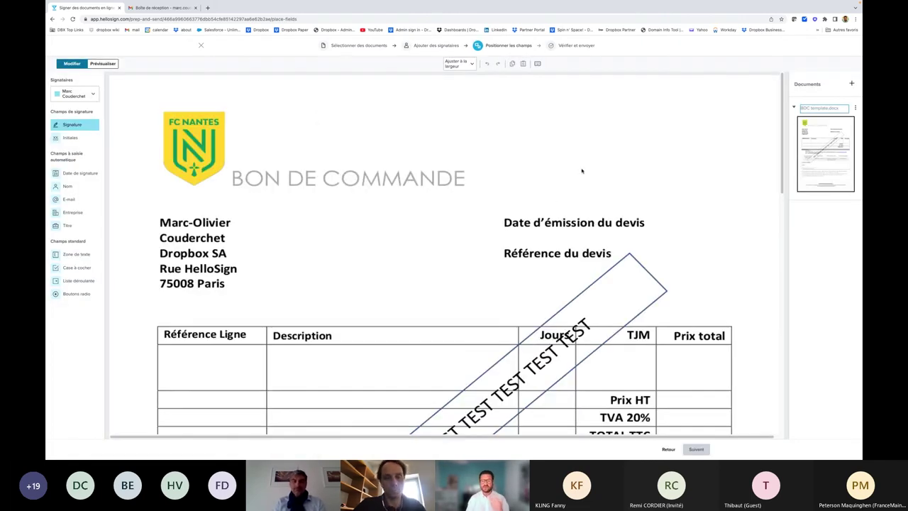
# - Place a Signature field in the signing box's lower right and enlarge it
pyautogui.scroll(-3, 581, 173)
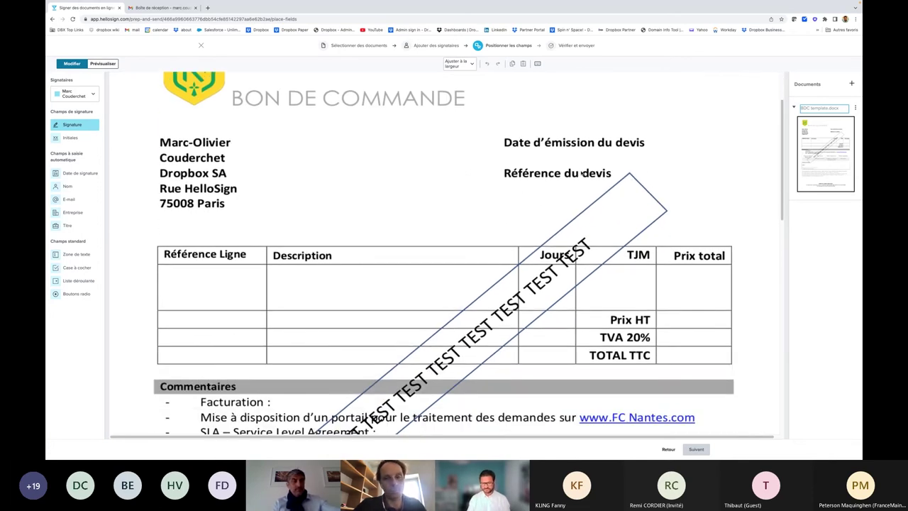
pyautogui.scroll(-10, 582, 173)
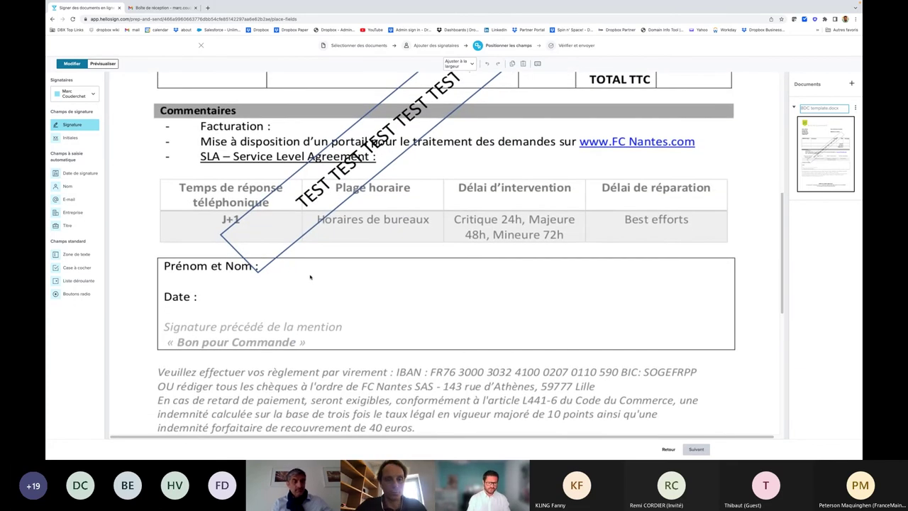
pyautogui.click(71, 124)
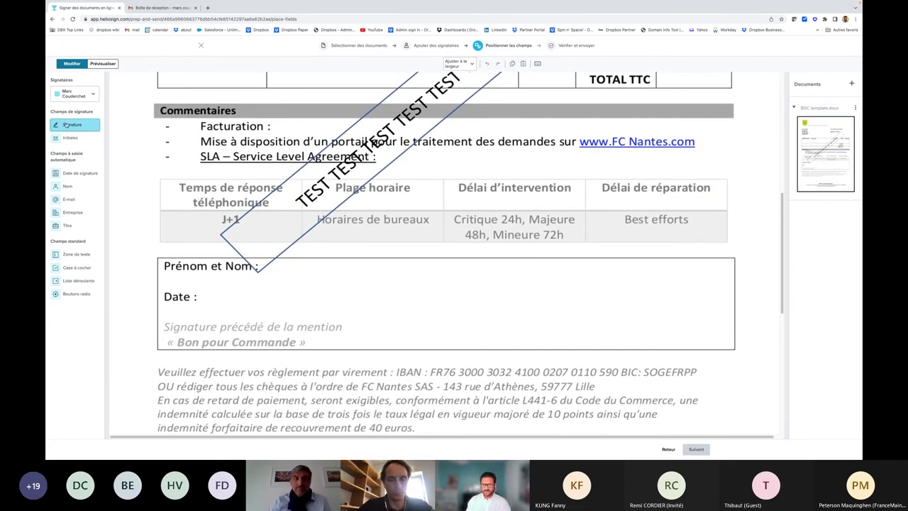
pyautogui.click(644, 329)
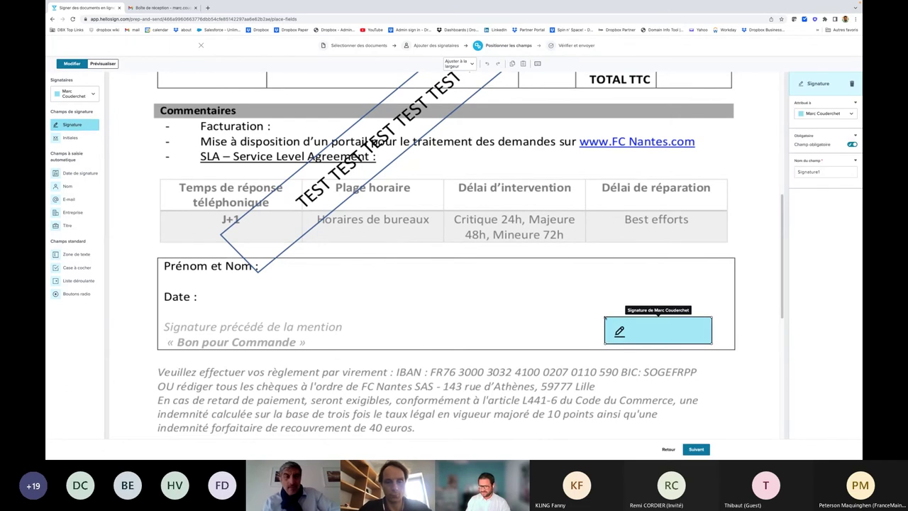
pyautogui.moveTo(604, 317); pyautogui.dragTo(522, 283)
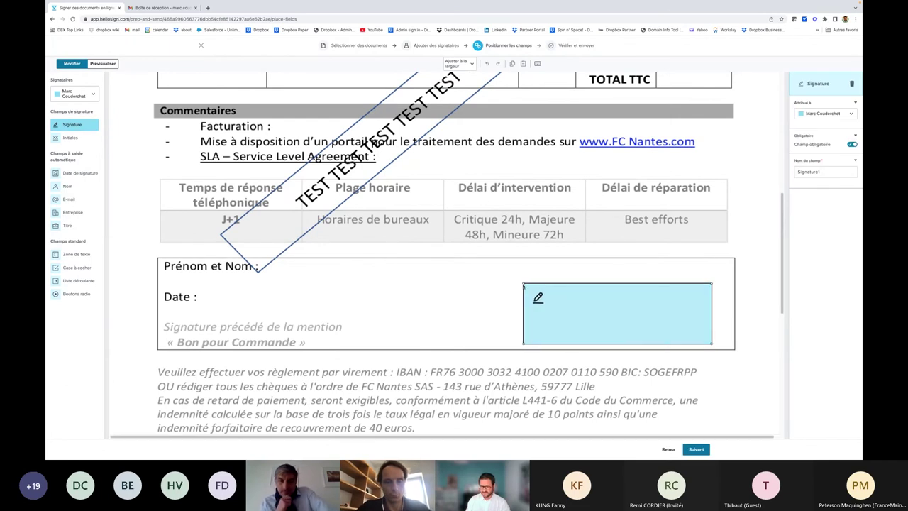
pyautogui.click(473, 286)
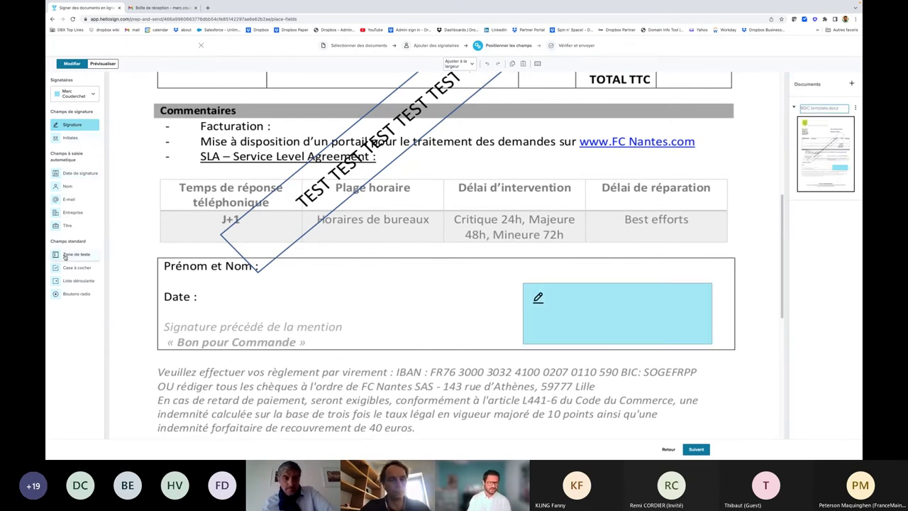
# - Add full-name, signature-date and a widened text field inside the signing box
pyautogui.moveTo(68, 186); pyautogui.dragTo(382, 274)
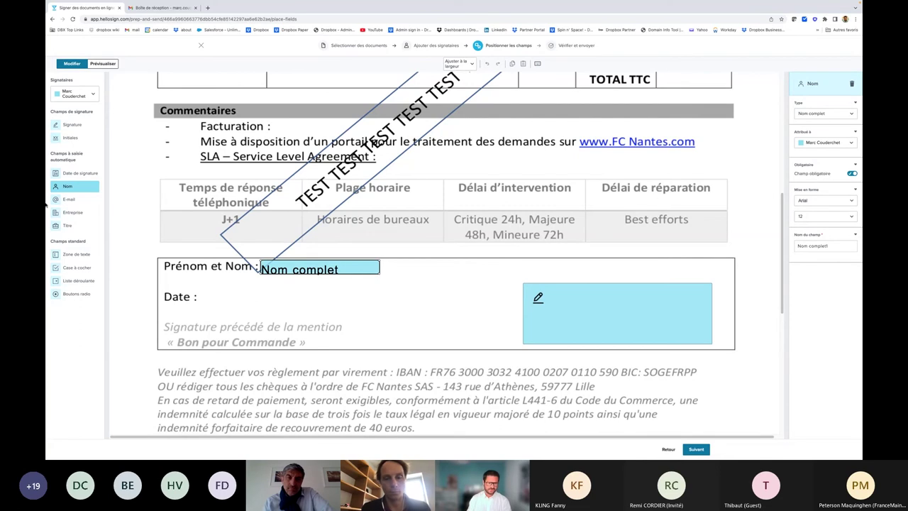
pyautogui.moveTo(71, 173)
pyautogui.mouseDown()
pyautogui.moveTo(203, 285)
pyautogui.moveTo(244, 299)
pyautogui.mouseUp()
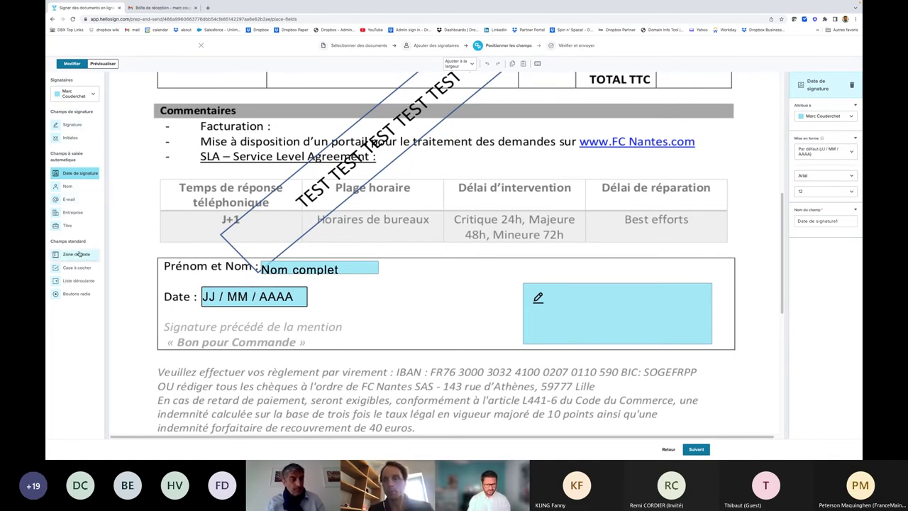
pyautogui.moveTo(79, 254); pyautogui.dragTo(583, 273)
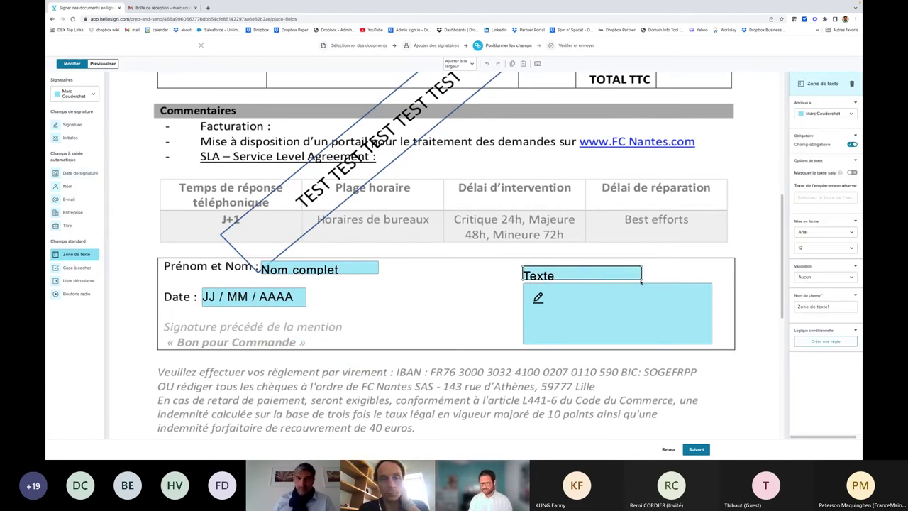
pyautogui.moveTo(642, 273); pyautogui.dragTo(706, 274)
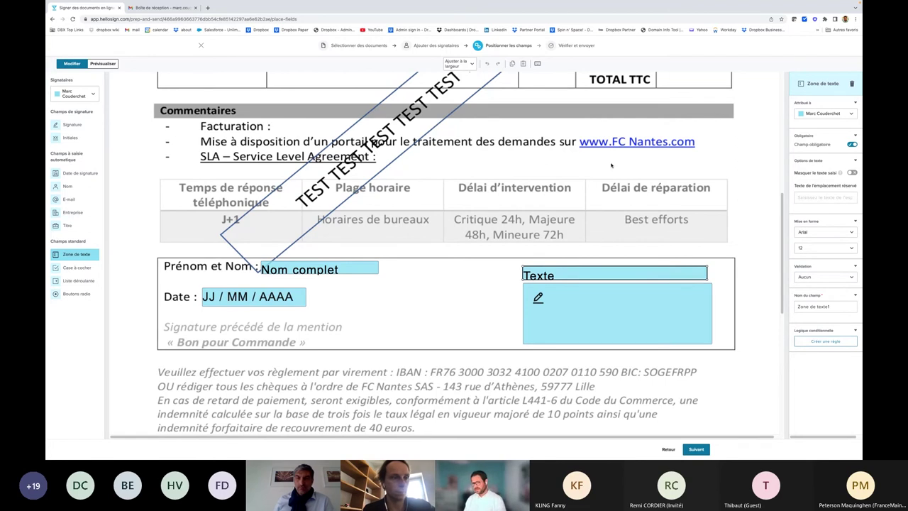
# - Give the text field placeholder 'Bon pour commande' in font size 8, then proceed to review
pyautogui.click(815, 199)
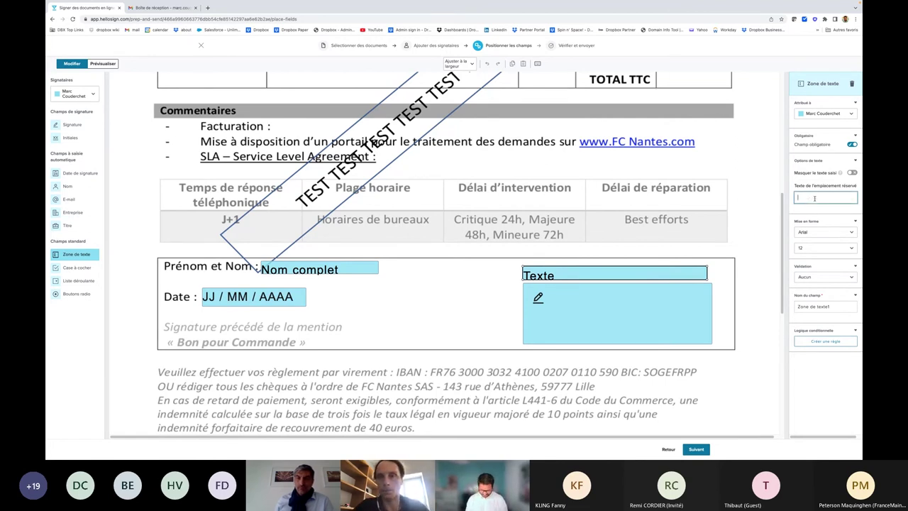
pyautogui.write('Bonn pour commande')
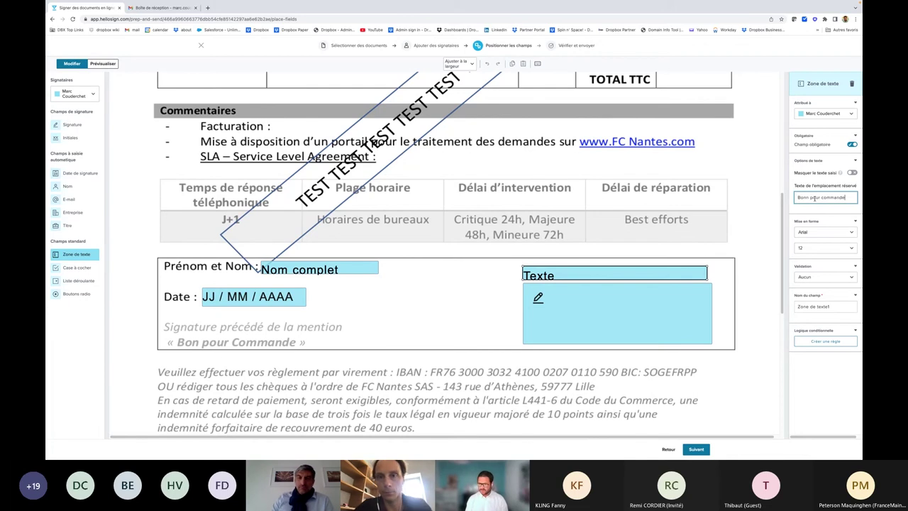
pyautogui.click(744, 298)
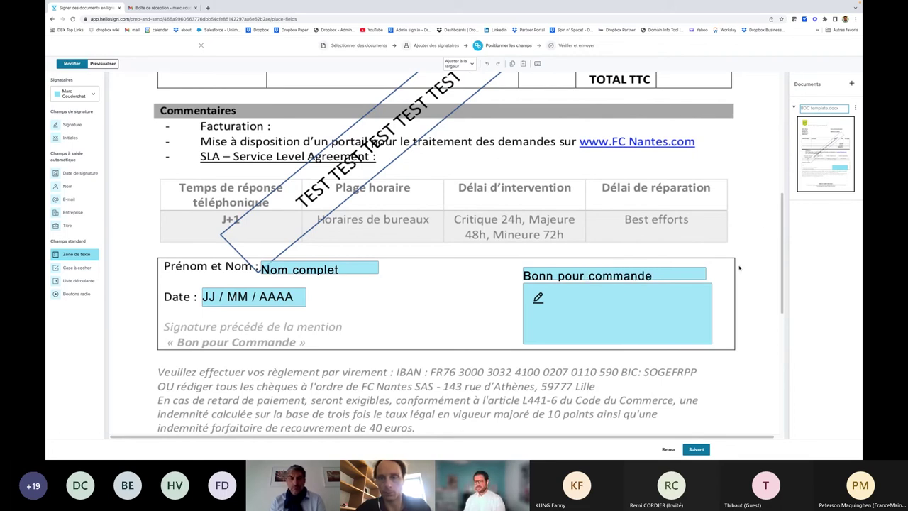
pyautogui.click(699, 273)
pyautogui.click(832, 248)
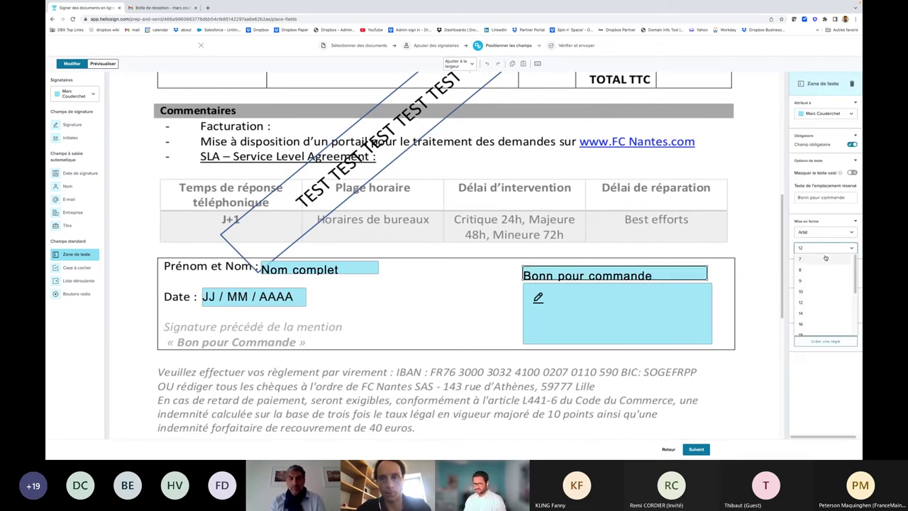
pyautogui.click(820, 271)
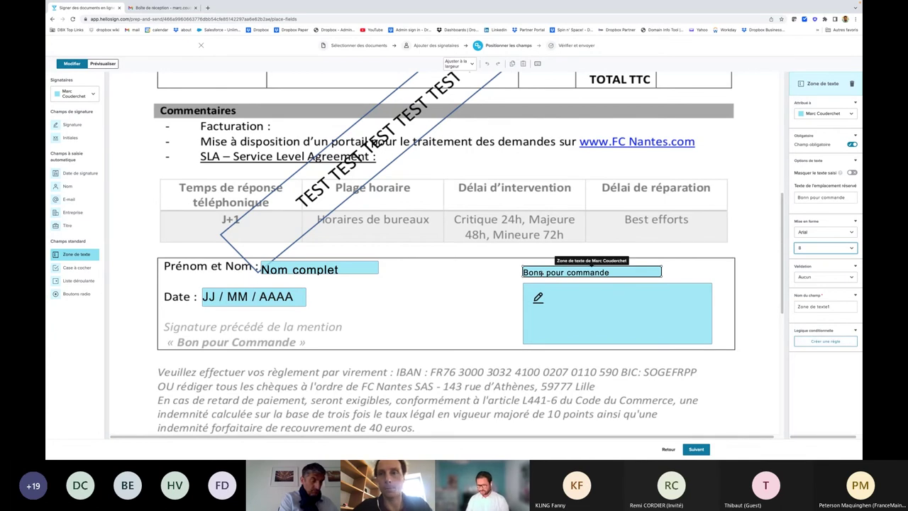
pyautogui.click(808, 197)
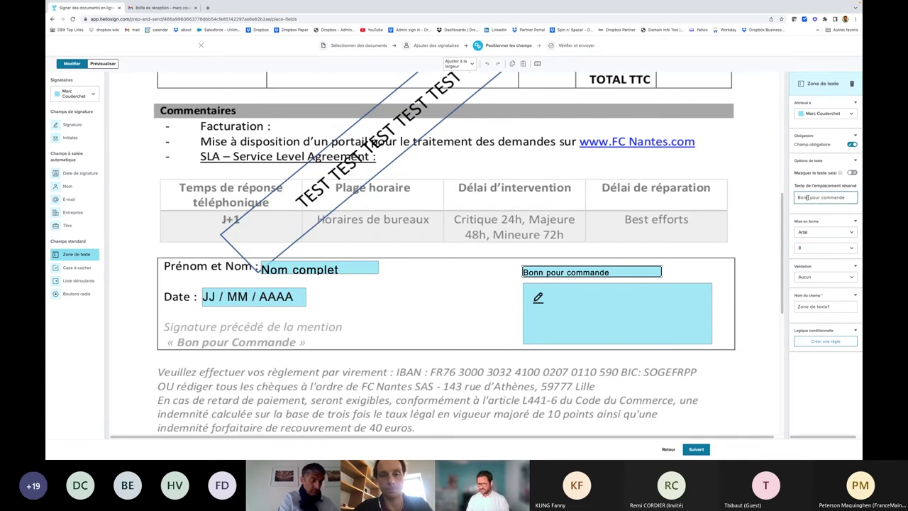
pyautogui.click(764, 238)
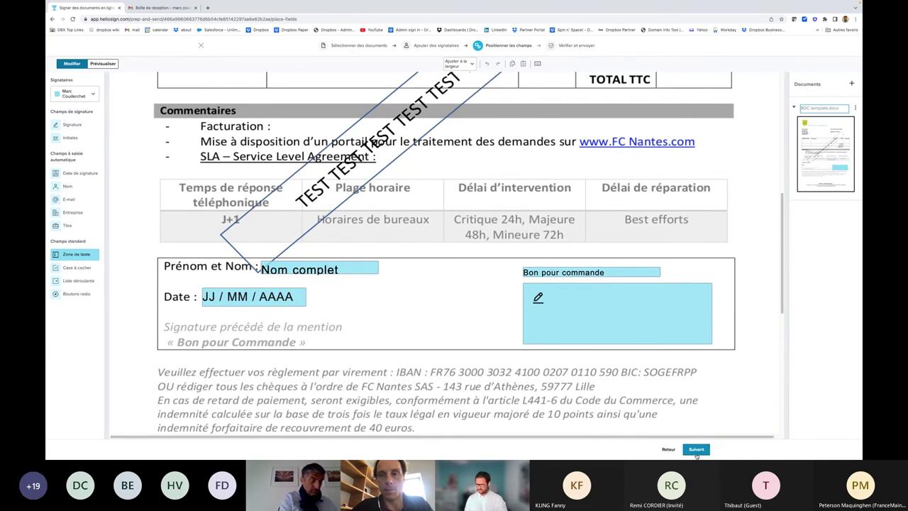
pyautogui.click(696, 450)
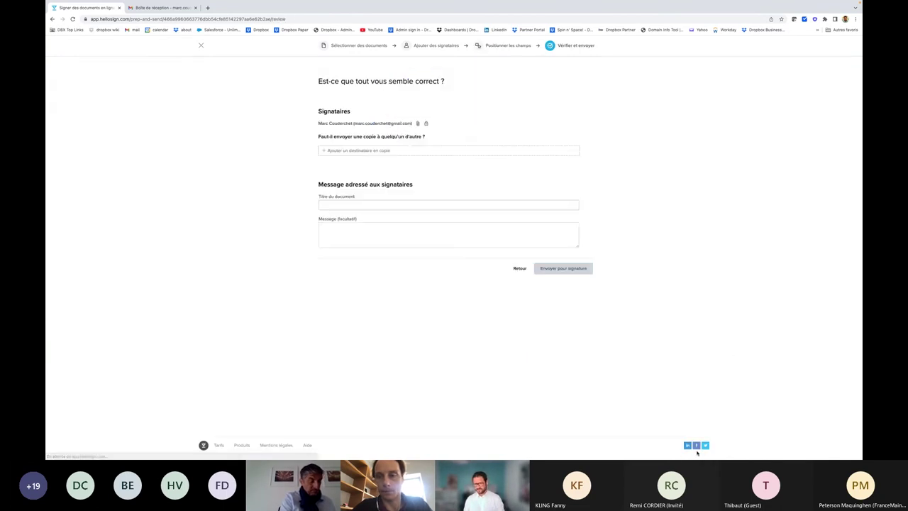
# - Add a copy recipient, then go back to the Positionner les champs step
pyautogui.click(388, 152)
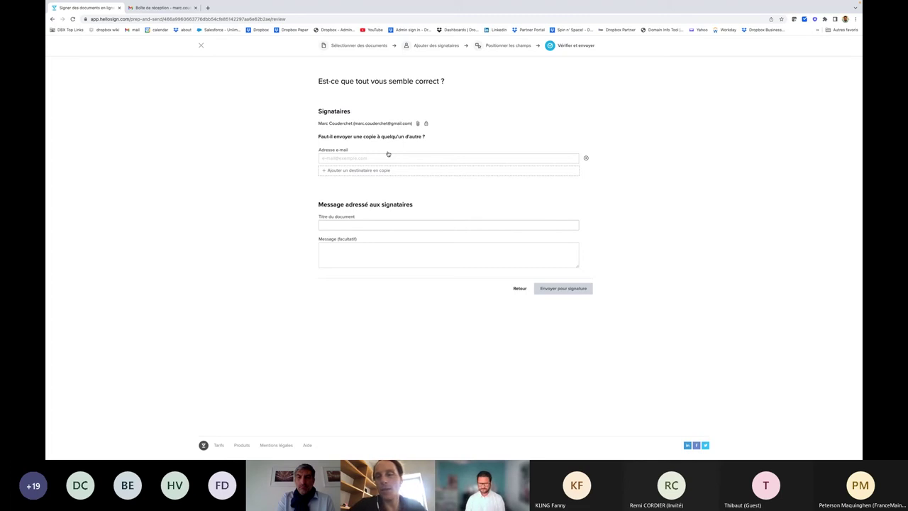
pyautogui.click(520, 289)
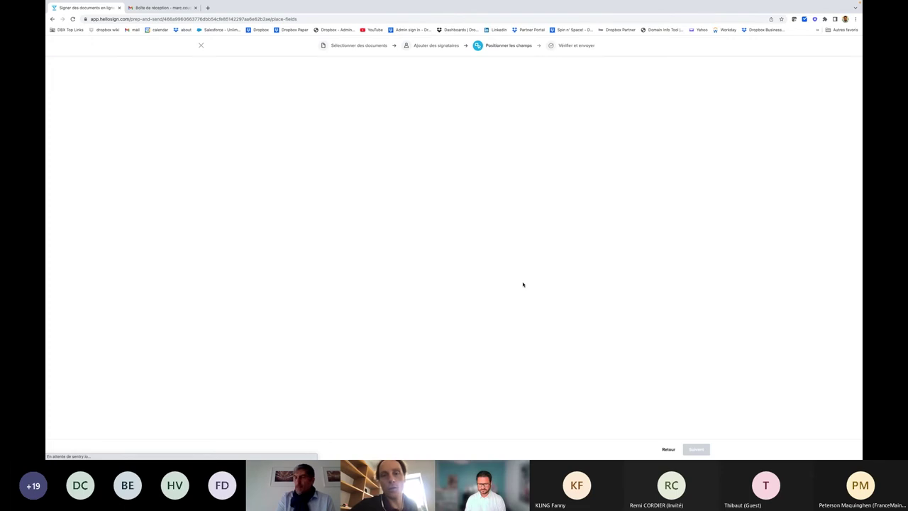
# - Check the placed fields in the order form's signature section, then continue to review and send
pyautogui.scroll(-5, 603, 253)
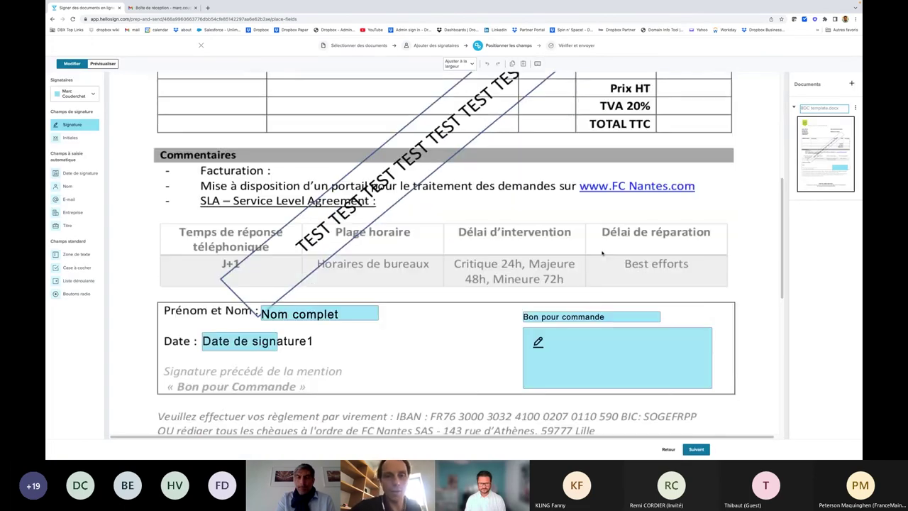
pyautogui.scroll(-1, 602, 252)
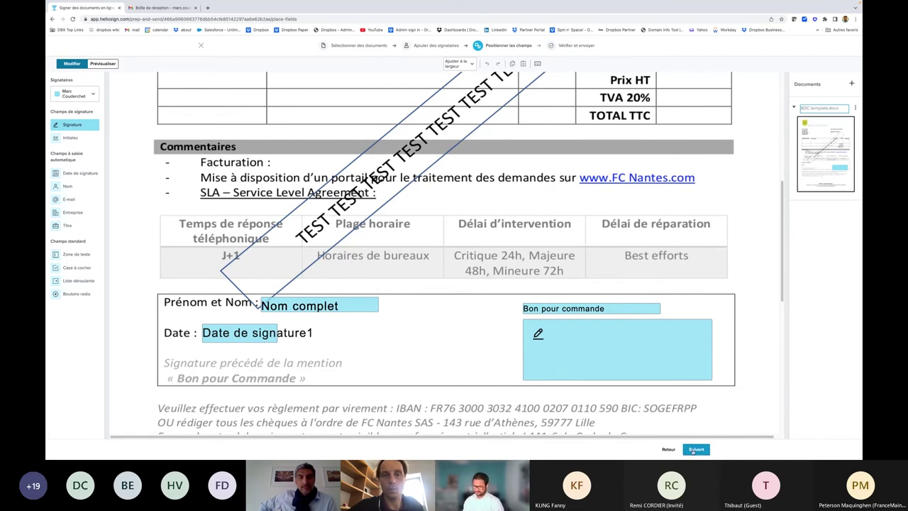
pyautogui.click(695, 450)
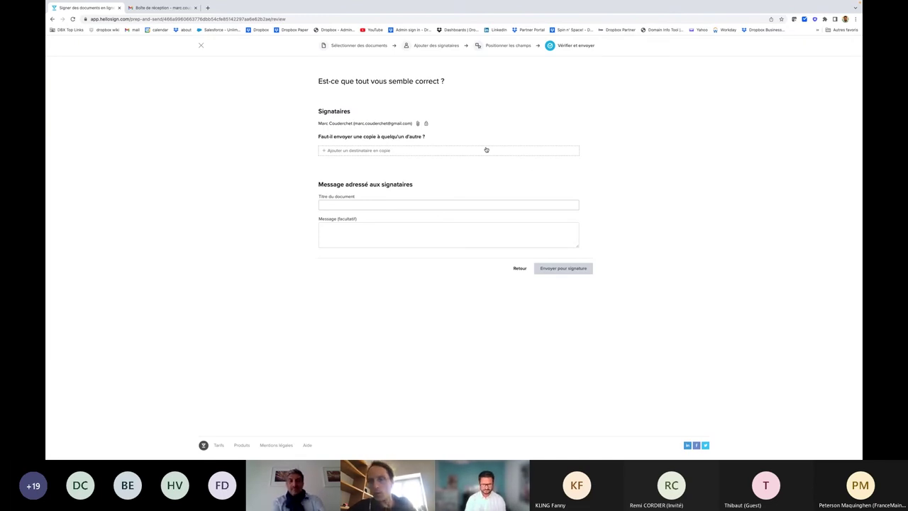
# - Title the request 'Bon de commande FC Nantes (TEST)', add the message 'Merci de signer', and send it
pyautogui.click(433, 205)
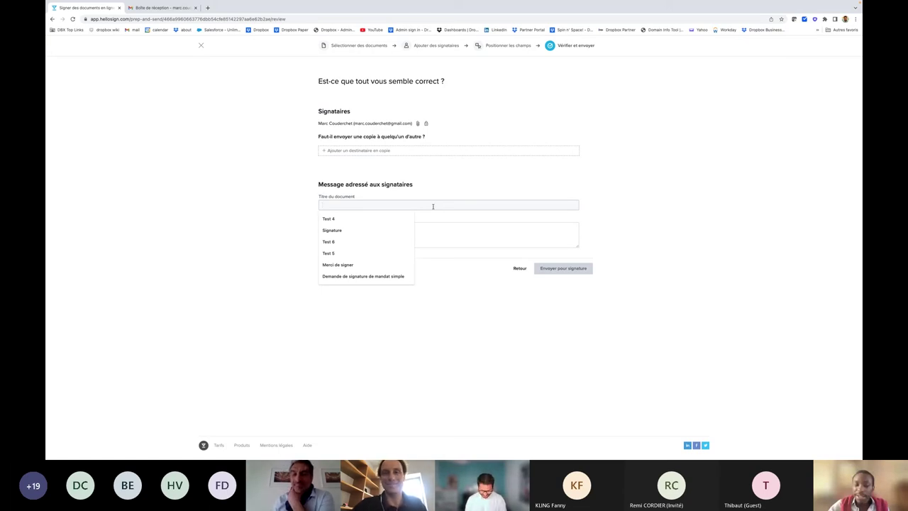
pyautogui.write('Bon ')
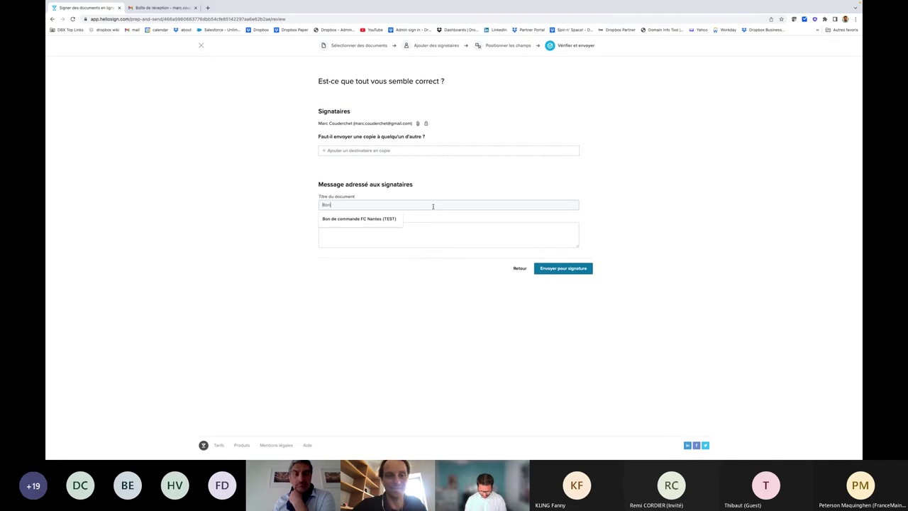
pyautogui.write('de commande FC Nantes (TEST')
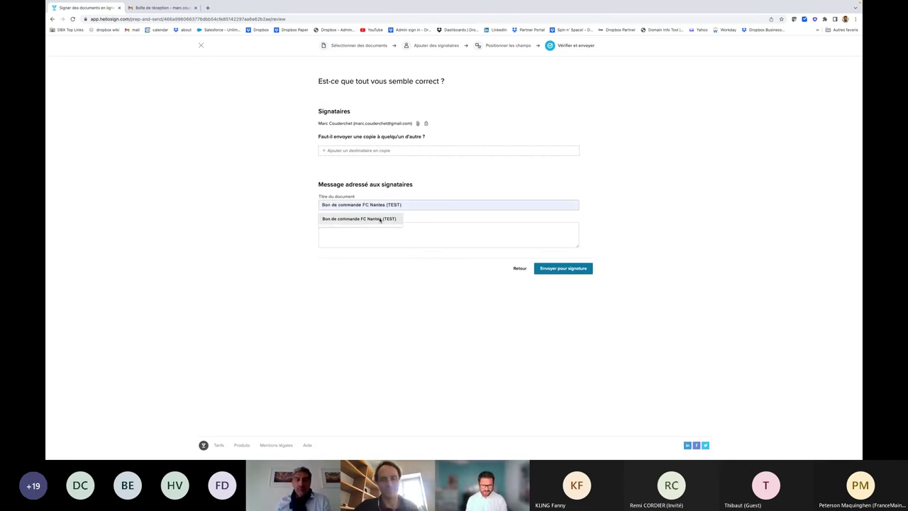
pyautogui.click(379, 219)
pyautogui.click(379, 228)
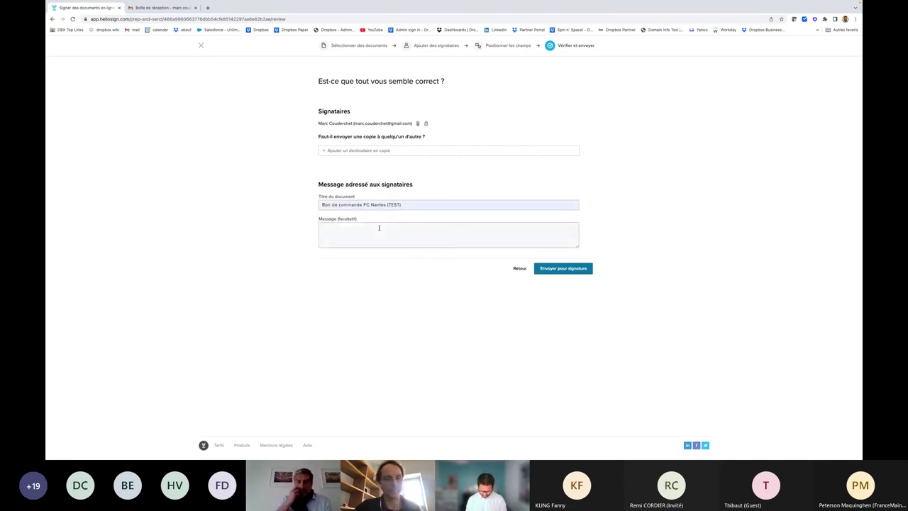
pyautogui.write('Merci de signer')
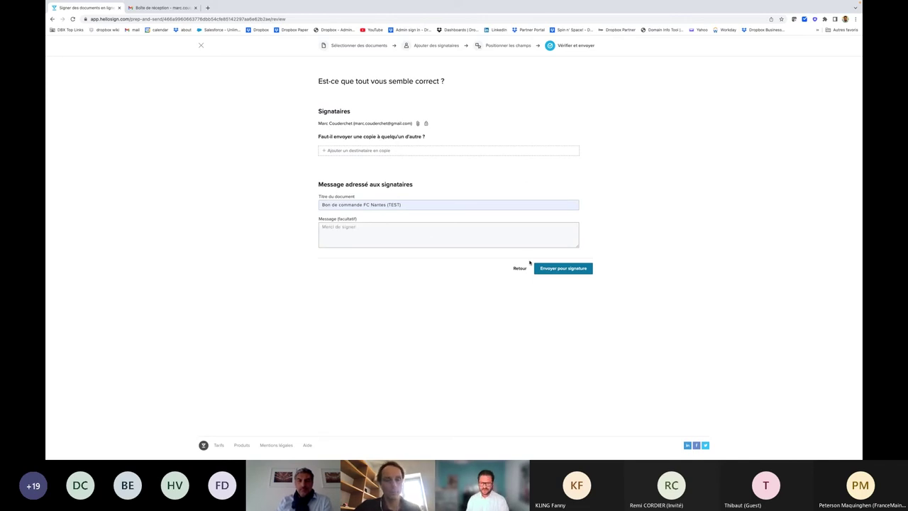
pyautogui.click(557, 268)
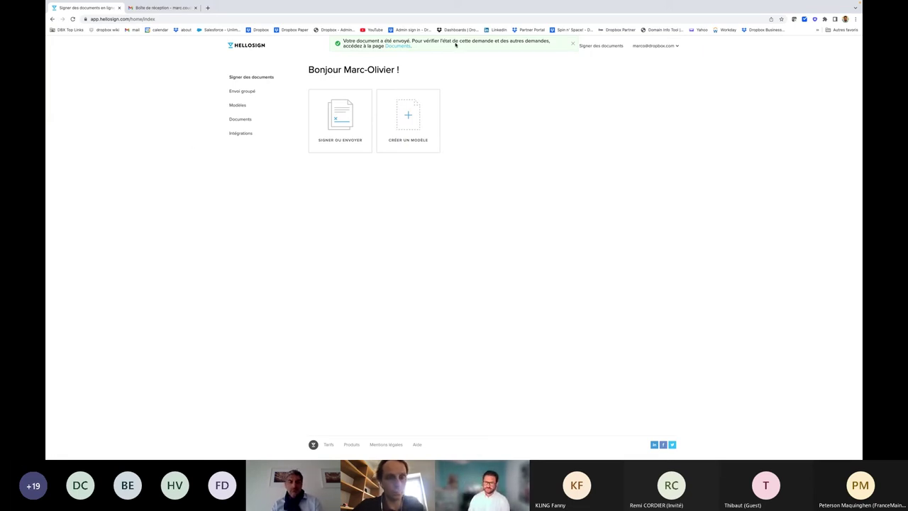
# - Check the pending 'Bon de commande FC Nantes (TEST)' details and its Kbis request, then switch to Gmail
pyautogui.click(239, 119)
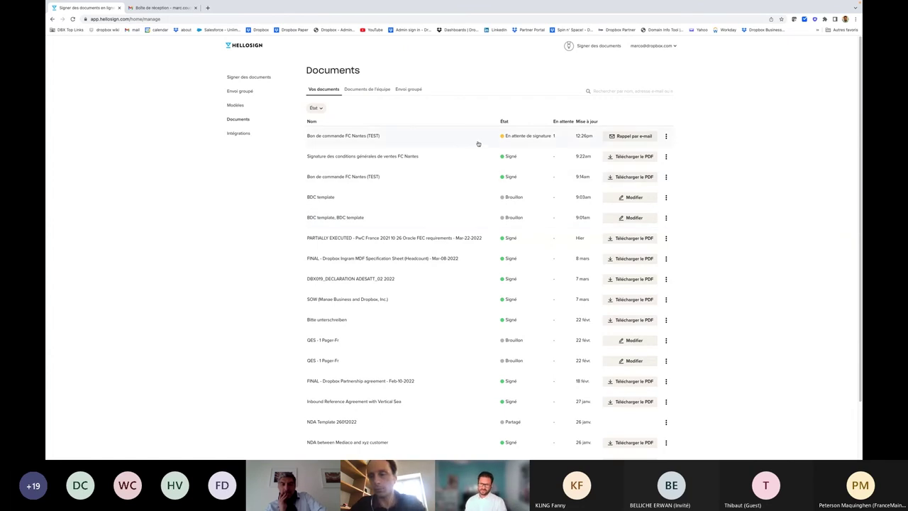
pyautogui.click(537, 139)
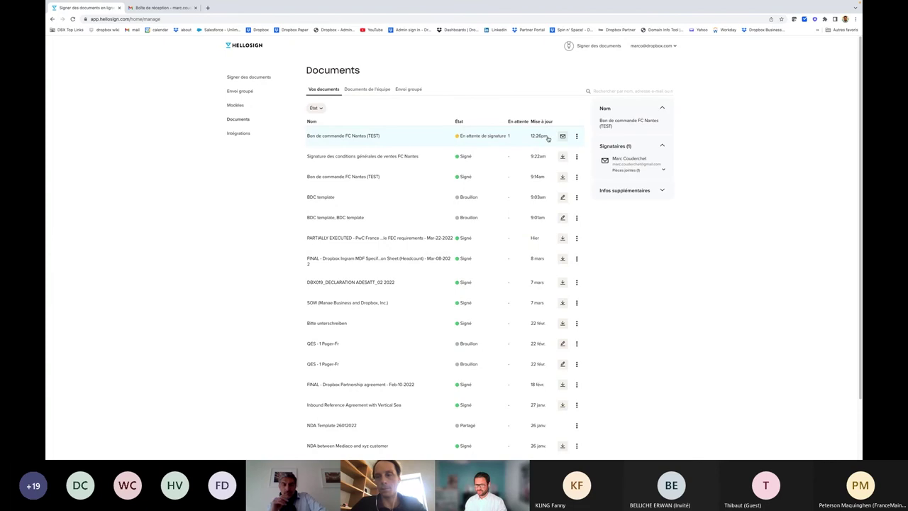
pyautogui.click(663, 191)
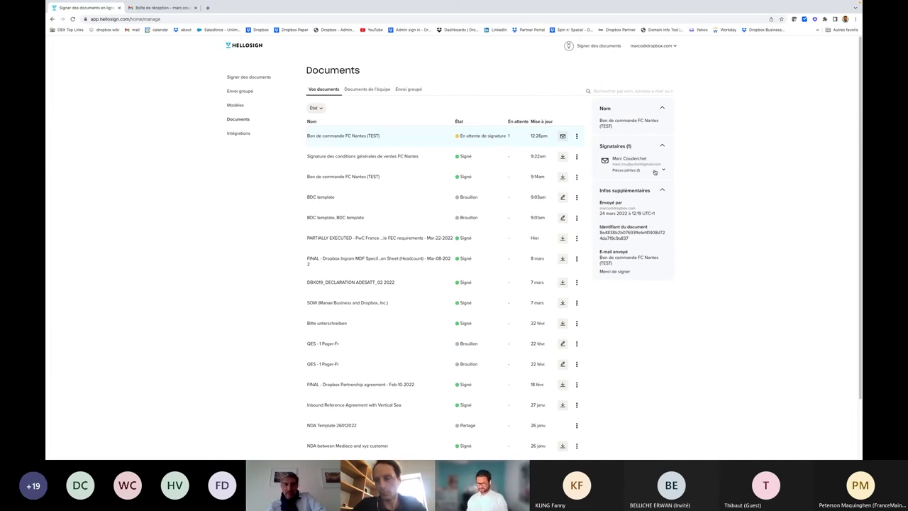
pyautogui.click(660, 170)
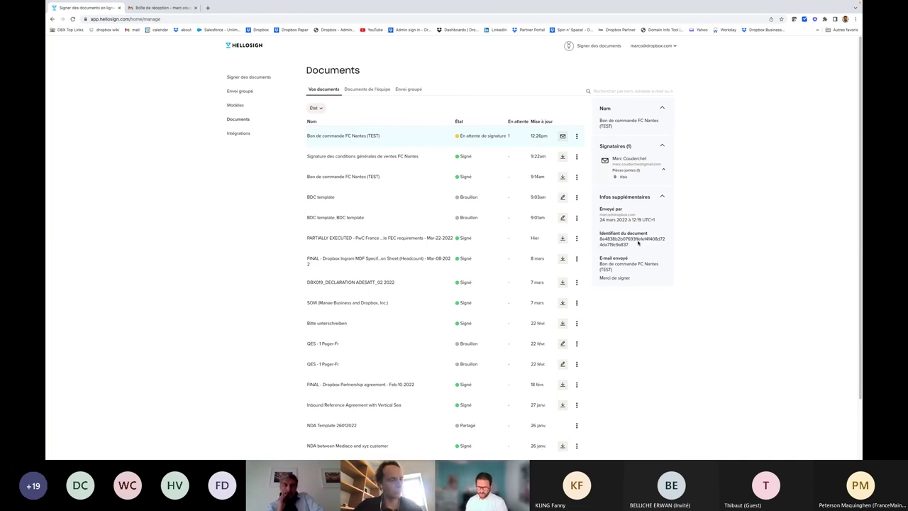
pyautogui.click(178, 8)
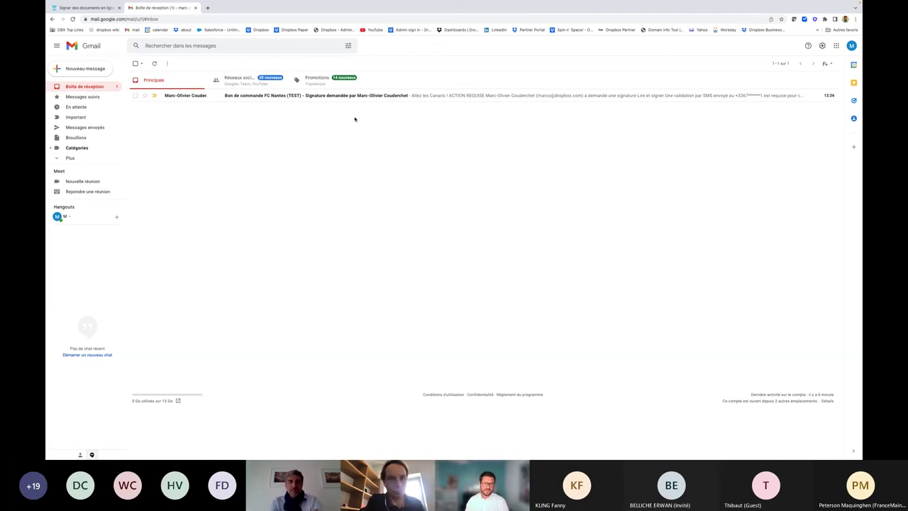
# - Open the FC Nantes request email and follow its LIRE ET SIGNER link
pyautogui.click(350, 95)
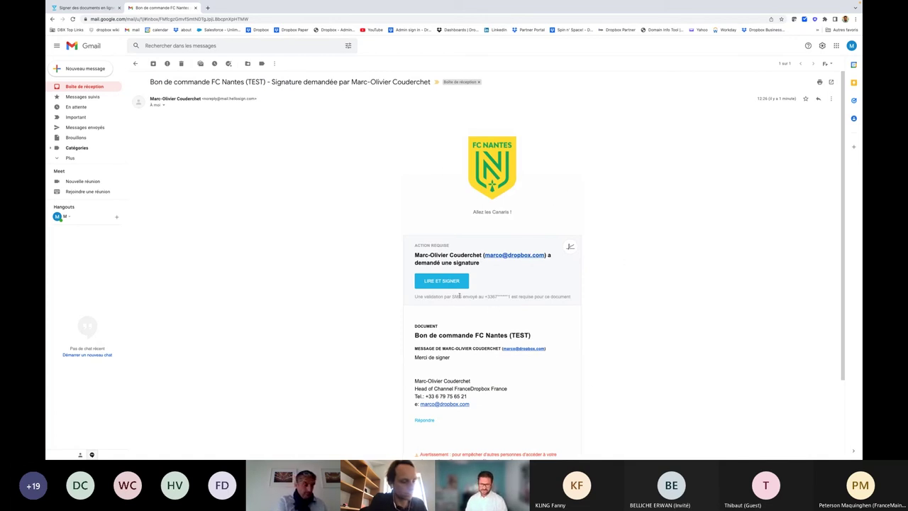
pyautogui.click(446, 285)
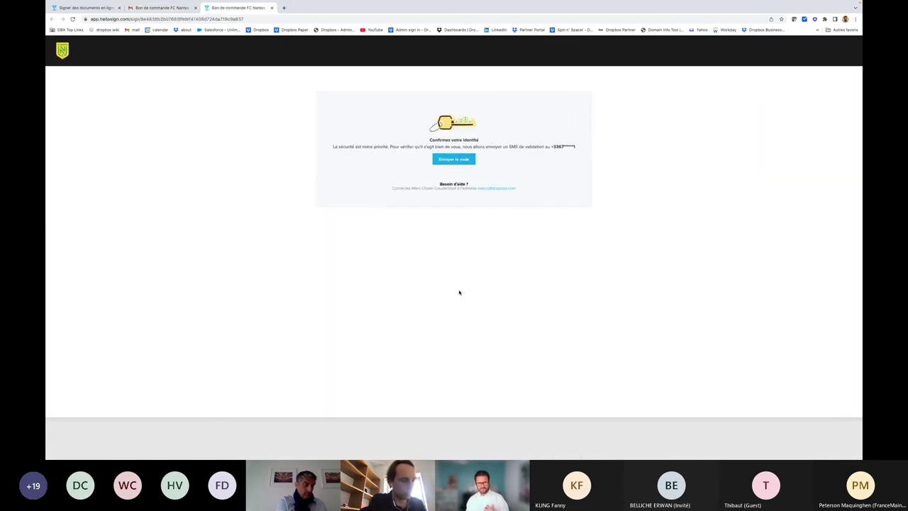
# - Request an SMS code, enter the received verification code, and validate it to continue
pyautogui.click(462, 160)
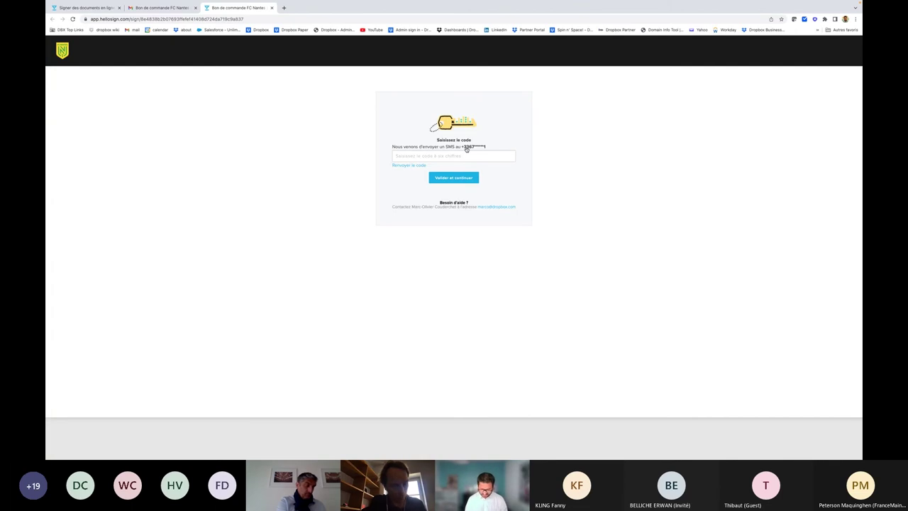
pyautogui.click(466, 155)
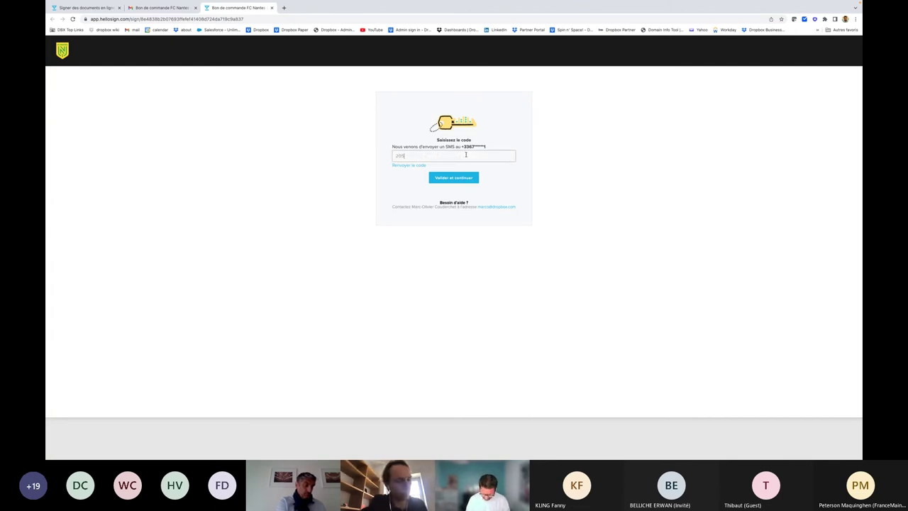
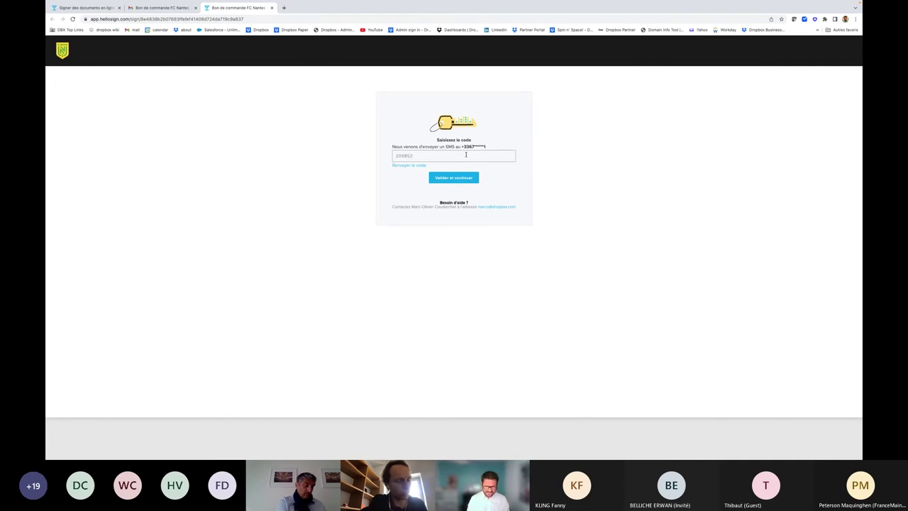
pyautogui.click(460, 179)
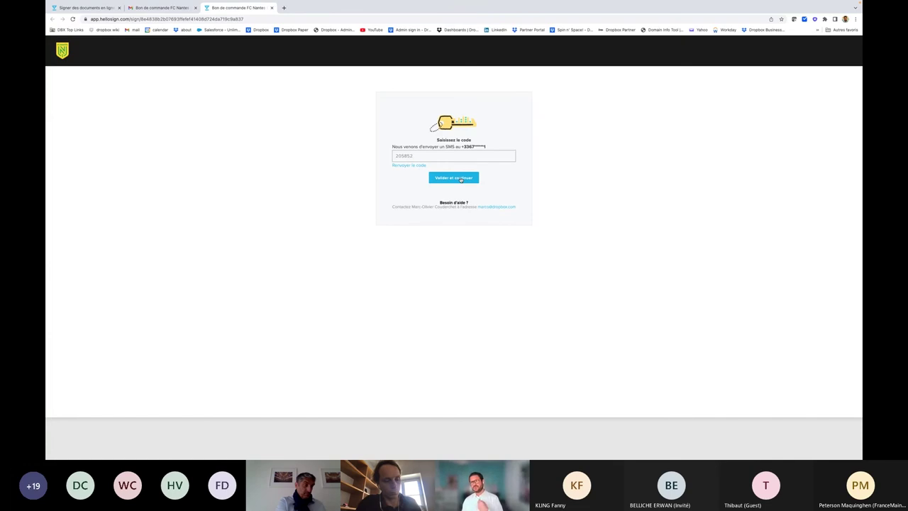
pyautogui.click(460, 179)
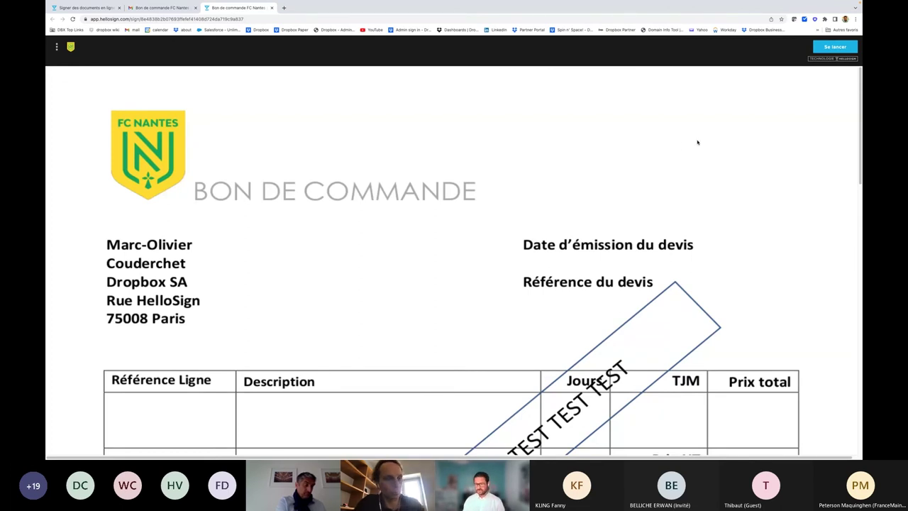
# - Fill the required text field with 'Bon pour commande'
pyautogui.click(832, 49)
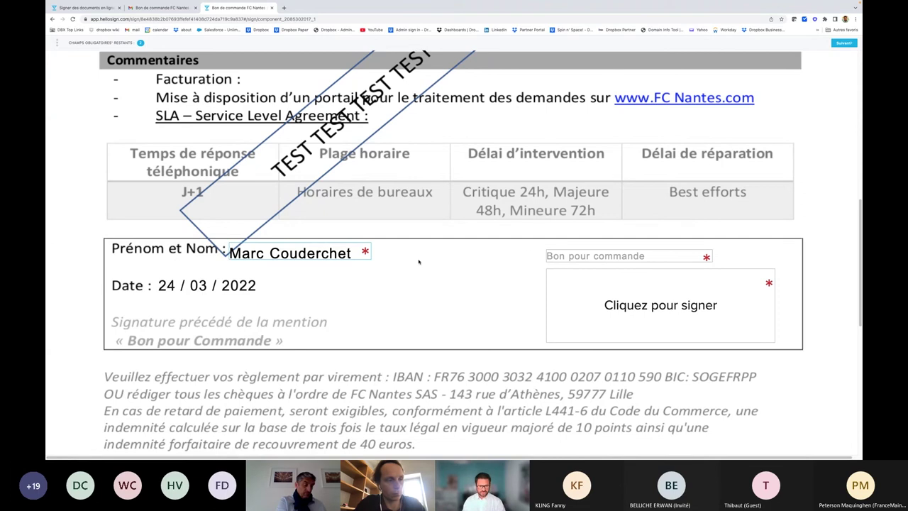
pyautogui.click(567, 254)
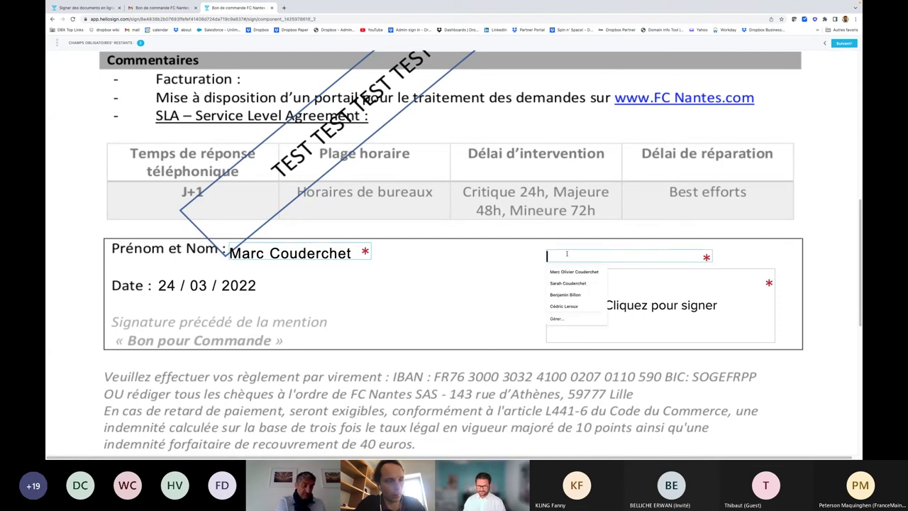
pyautogui.write('Bon pur')
pyautogui.press('BackSpace')
pyautogui.press('BackSpace')
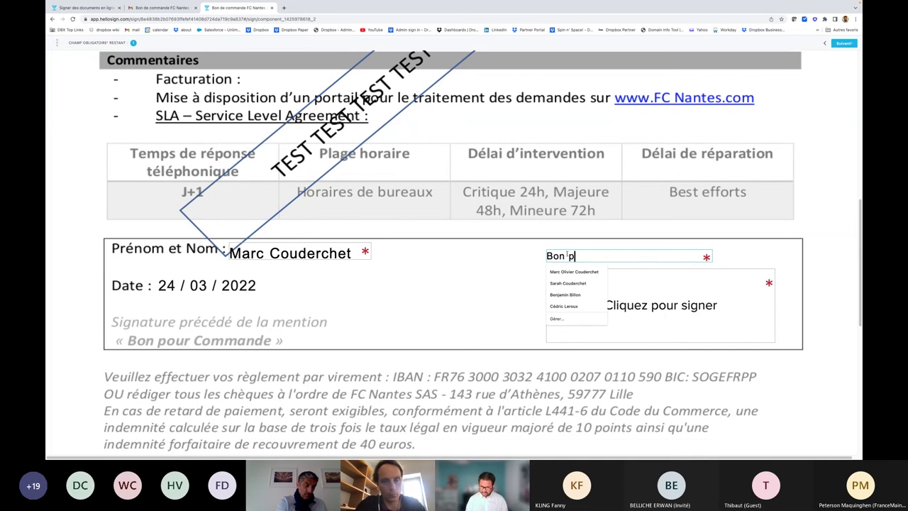
pyautogui.write('our commande')
pyautogui.press('Down')
# - Insert a saved signature into the signature box and continue to the attachments step
pyautogui.click(625, 279)
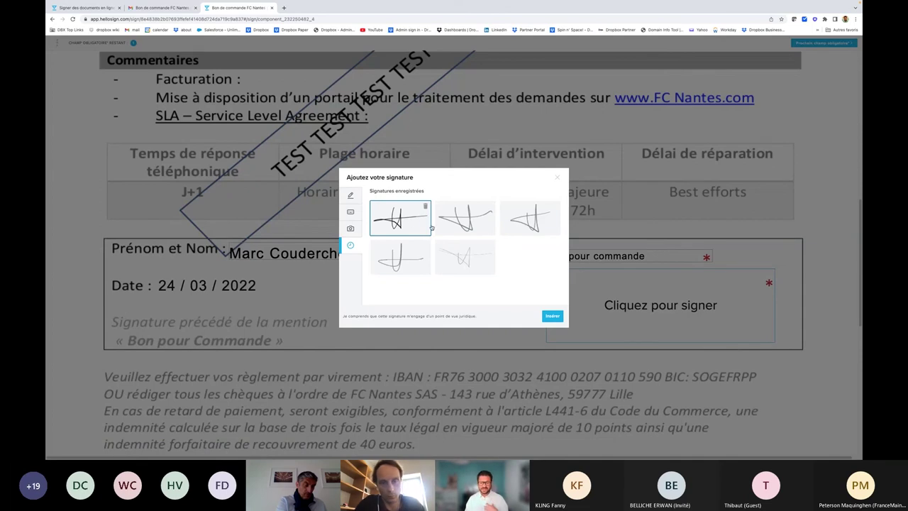
pyautogui.click(552, 316)
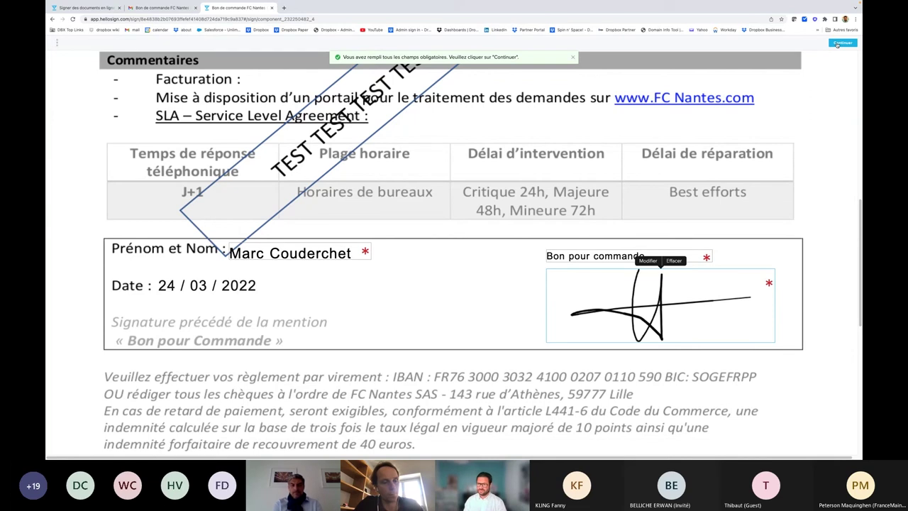
pyautogui.click(842, 44)
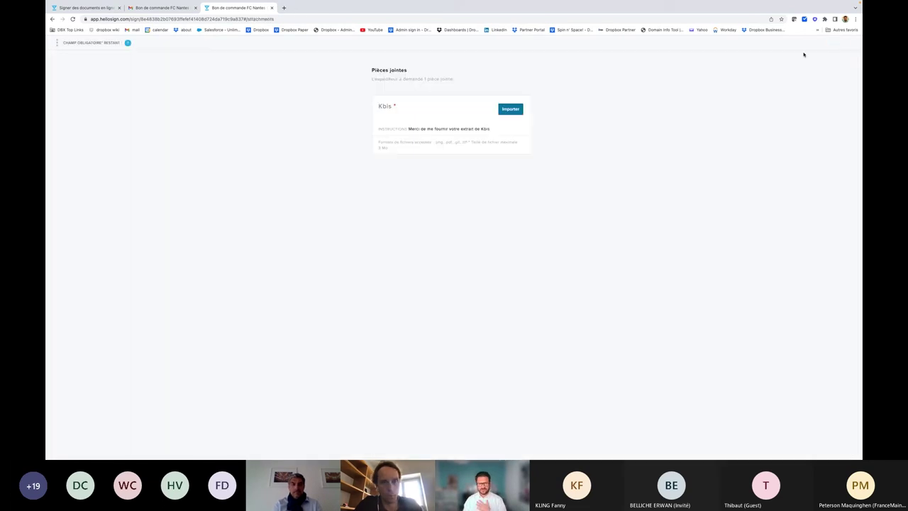
# - Upload the Extrait Kbis PDF as the attachment, then accept the terms to finalise signing
pyautogui.click(511, 108)
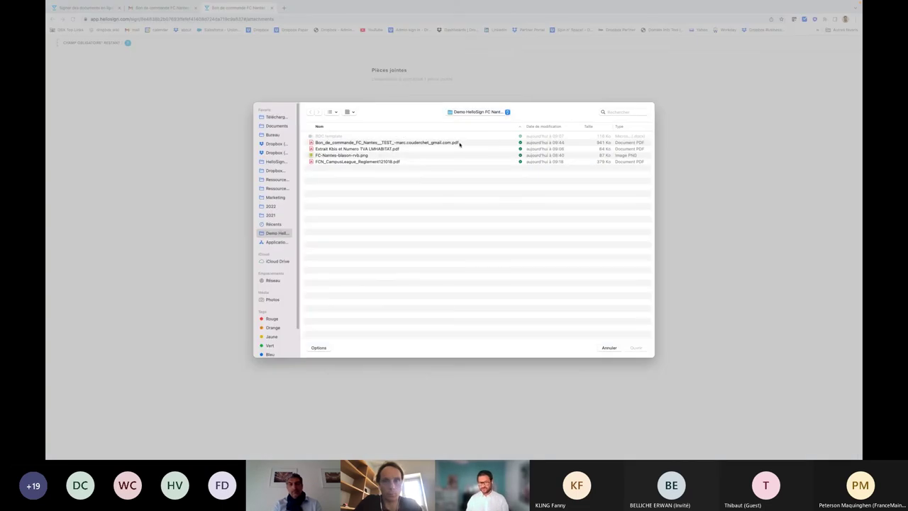
pyautogui.click(361, 149)
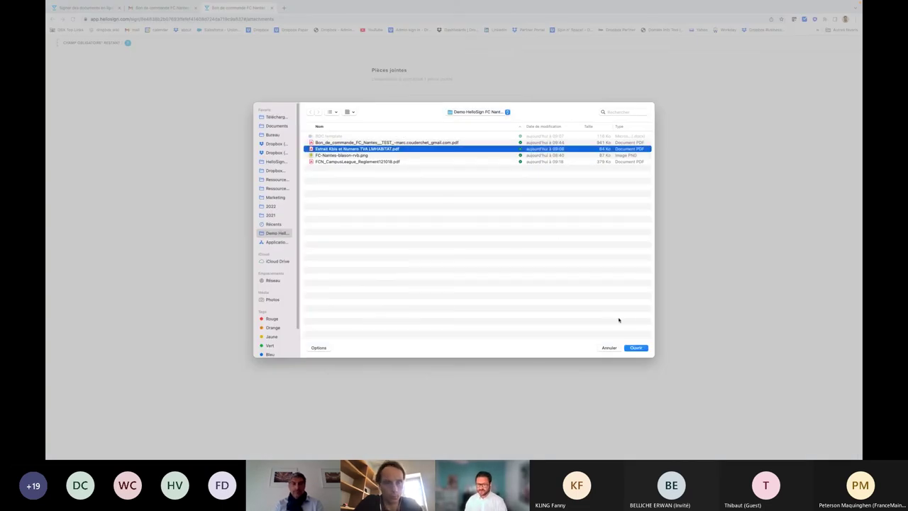
pyautogui.click(633, 348)
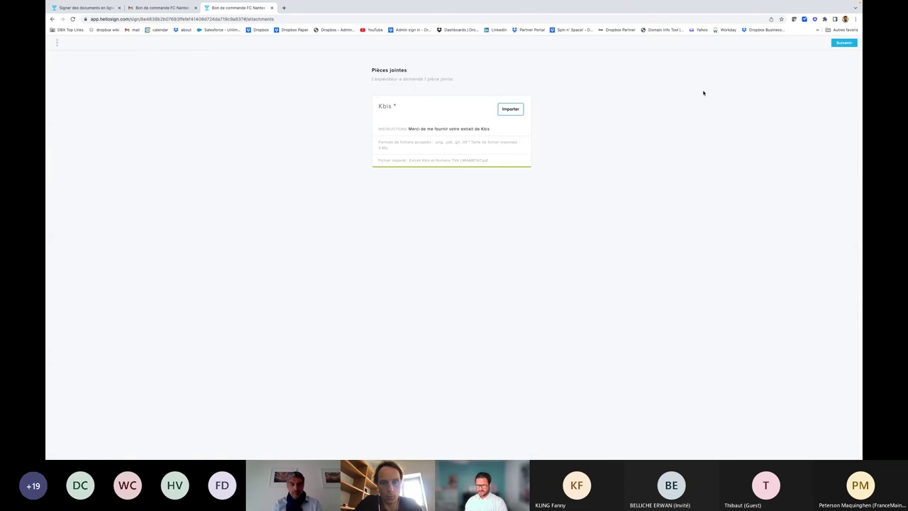
pyautogui.click(844, 43)
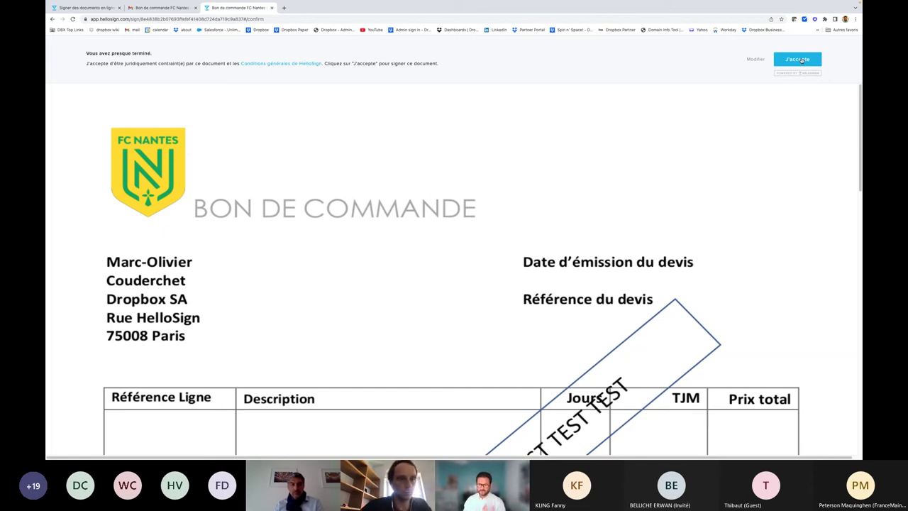
pyautogui.click(801, 60)
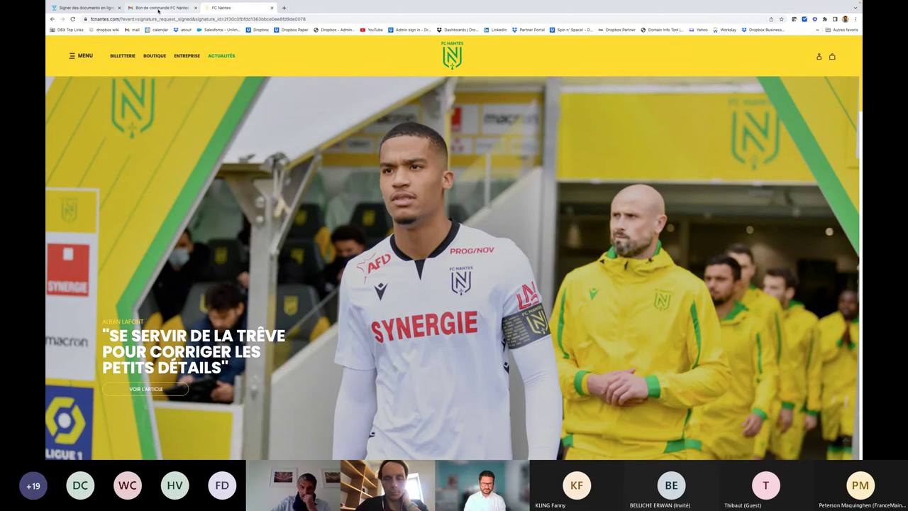
# - Return to the HelloSign documents tab and start a new document request
pyautogui.hotkey('ctrl', 'shift', 'Tab')
pyautogui.click(99, 89)
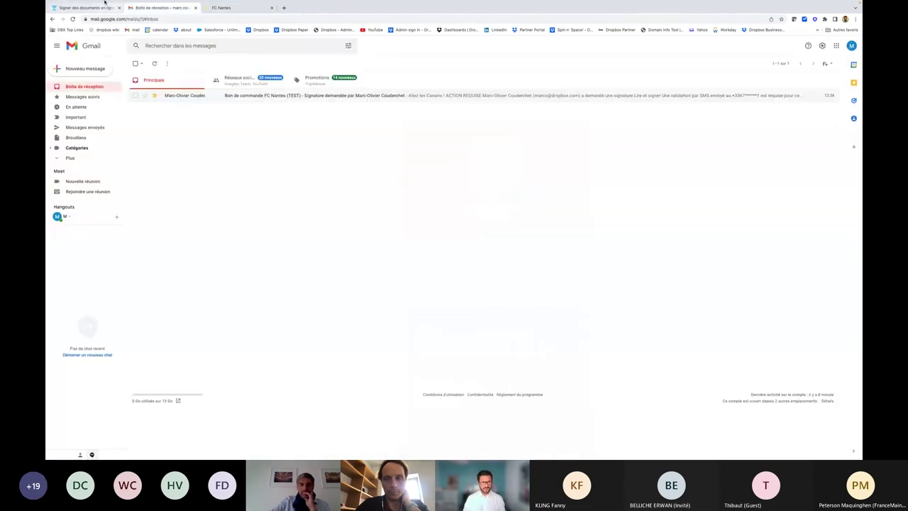
pyautogui.hotkey('ctrl', 'shift', 'Tab')
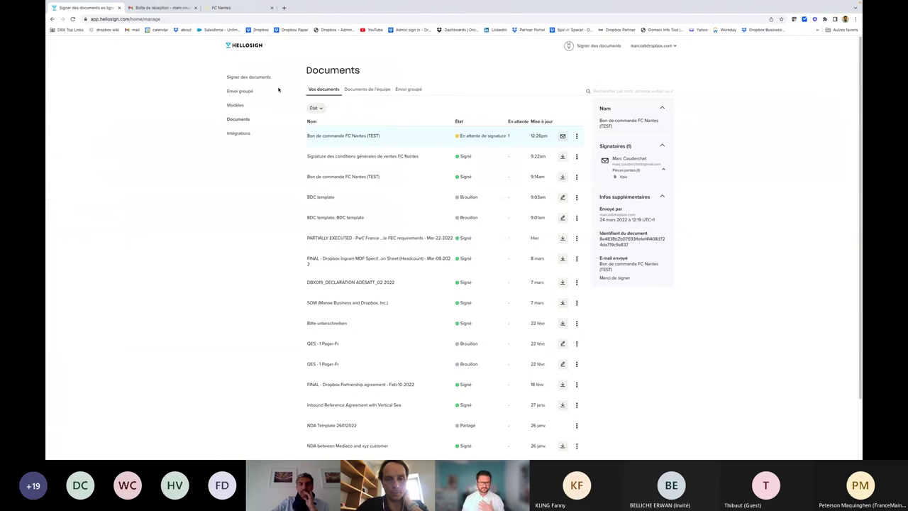
pyautogui.click(235, 105)
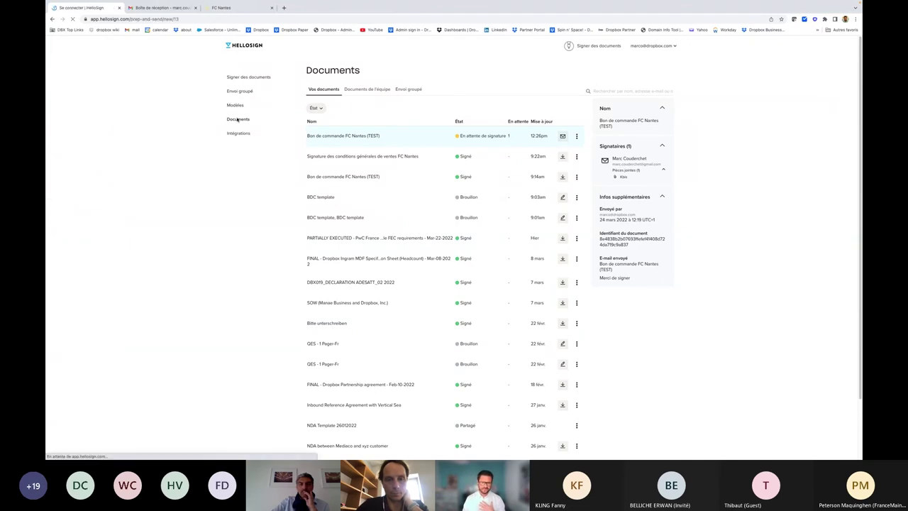
# - Sign in with Google, enter the two-step verification code, and close the new-request screen
pyautogui.click(550, 120)
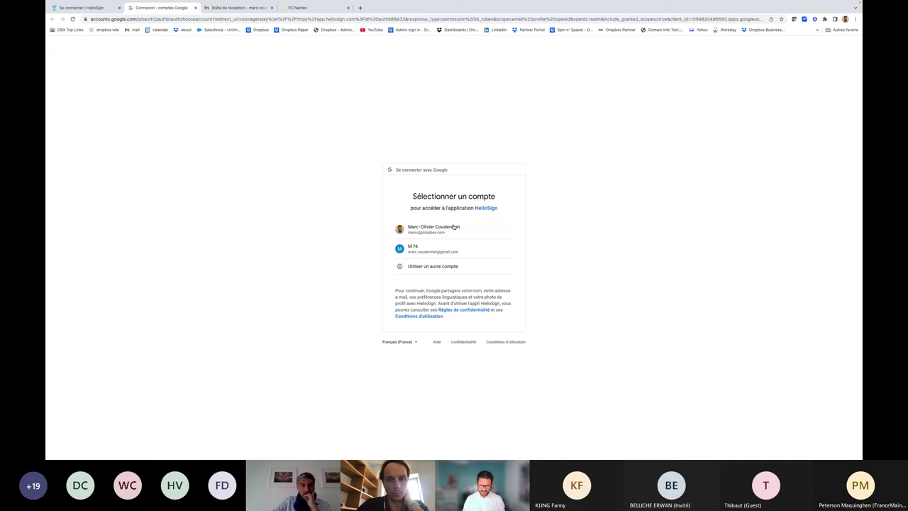
pyautogui.click(453, 228)
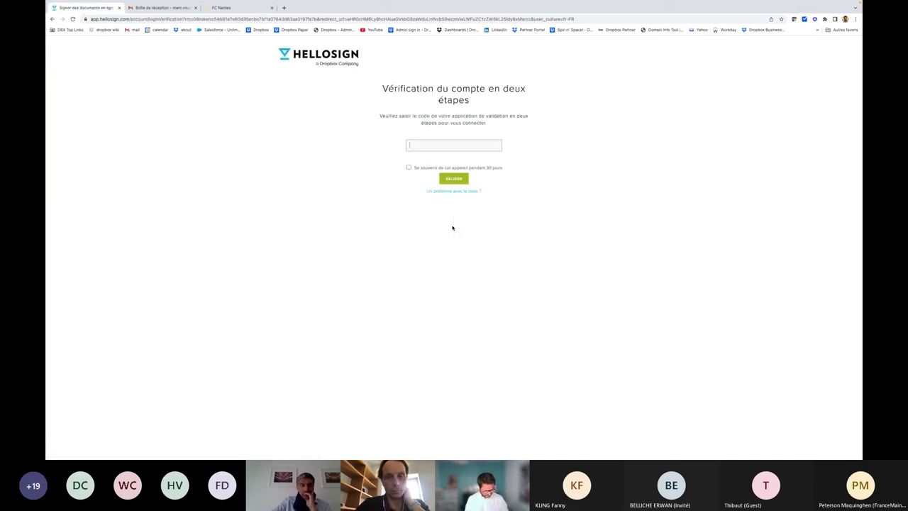
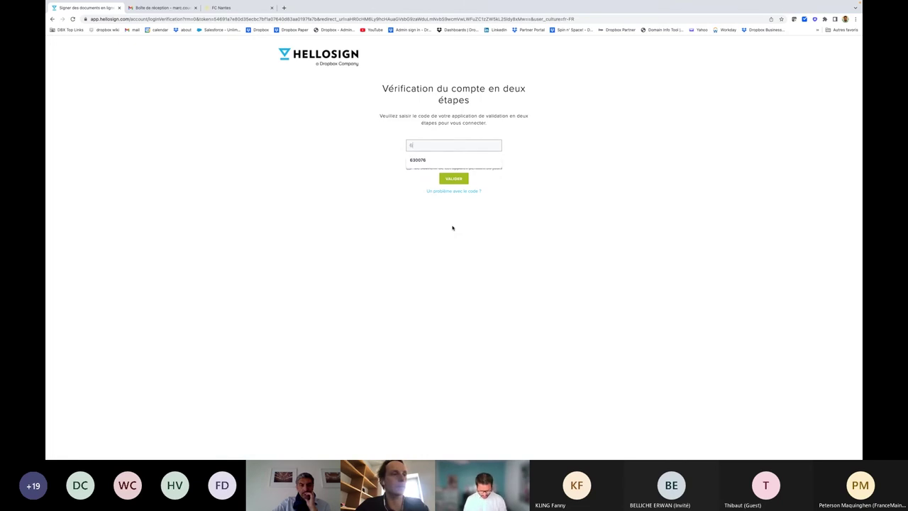
pyautogui.click(459, 180)
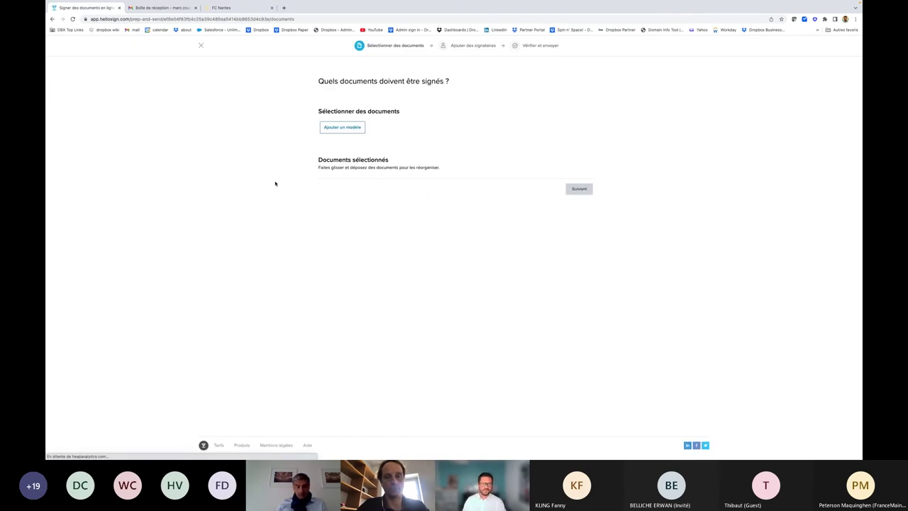
pyautogui.click(200, 46)
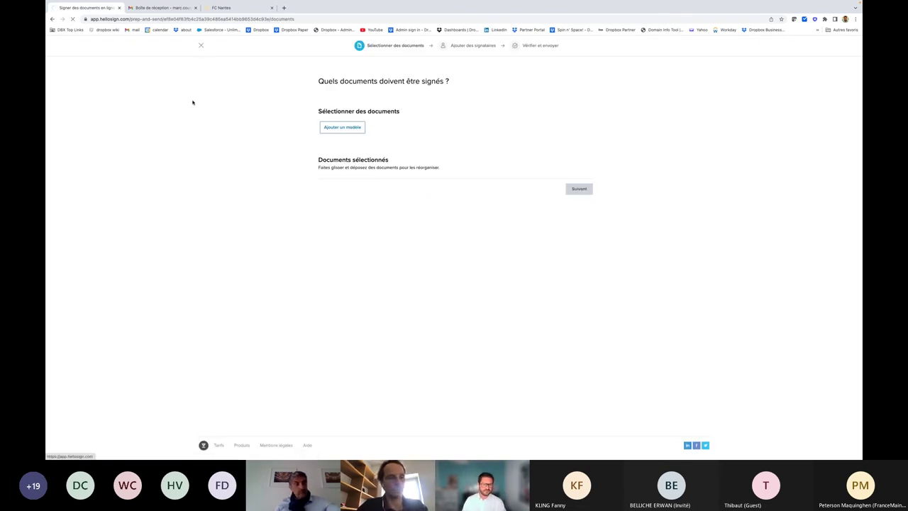
pyautogui.click(201, 47)
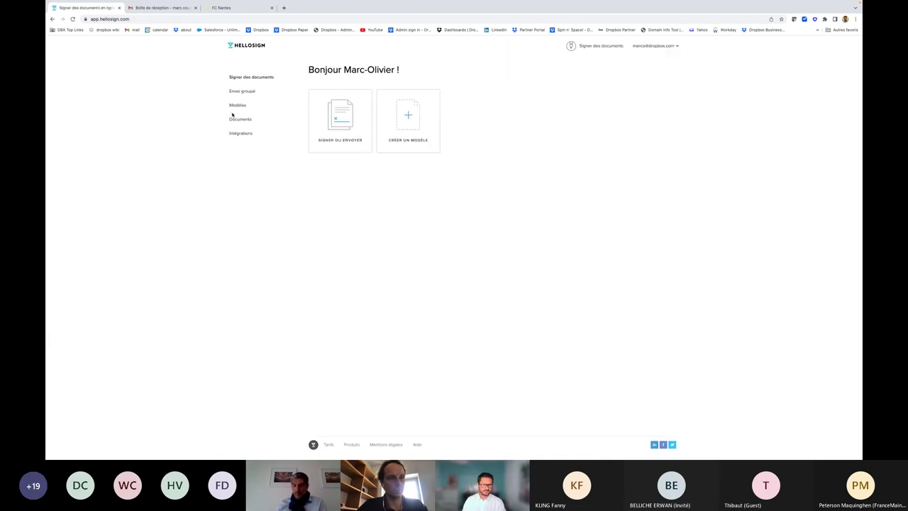
# - Download the signed 'Bon de commande FC Nantes (TEST)' PDF and open it in the system reader
pyautogui.click(237, 120)
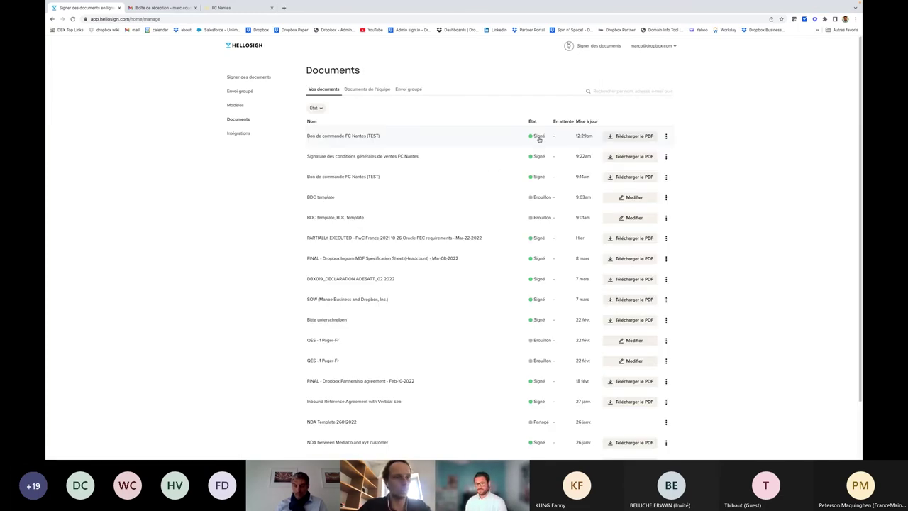
pyautogui.click(667, 136)
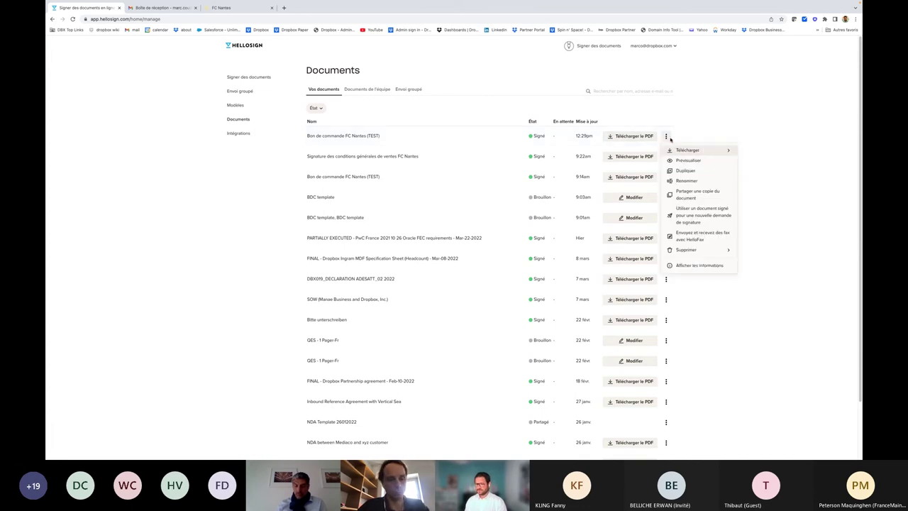
pyautogui.moveTo(692, 153)
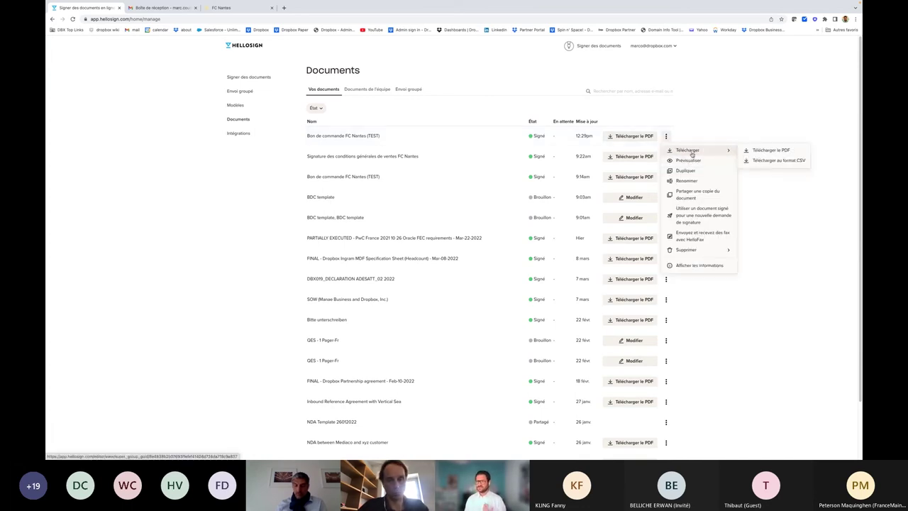
pyautogui.click(765, 149)
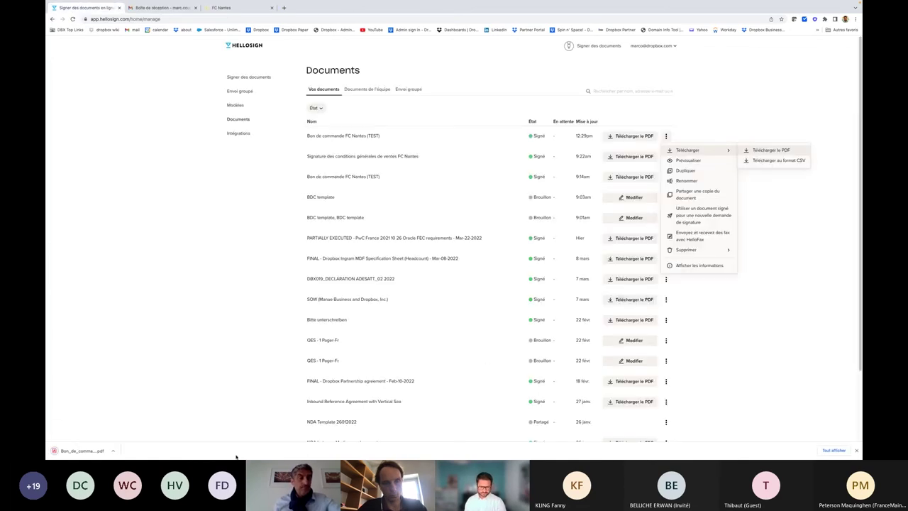
pyautogui.click(113, 450)
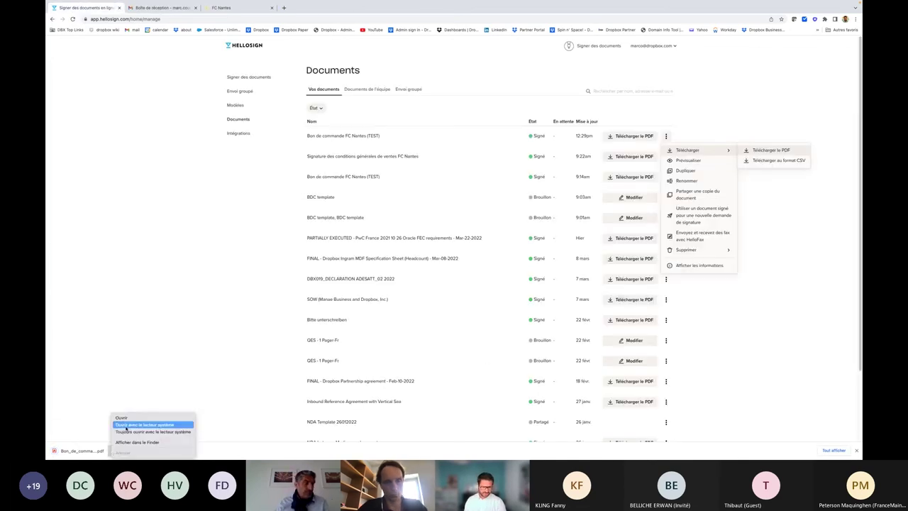
pyautogui.click(126, 425)
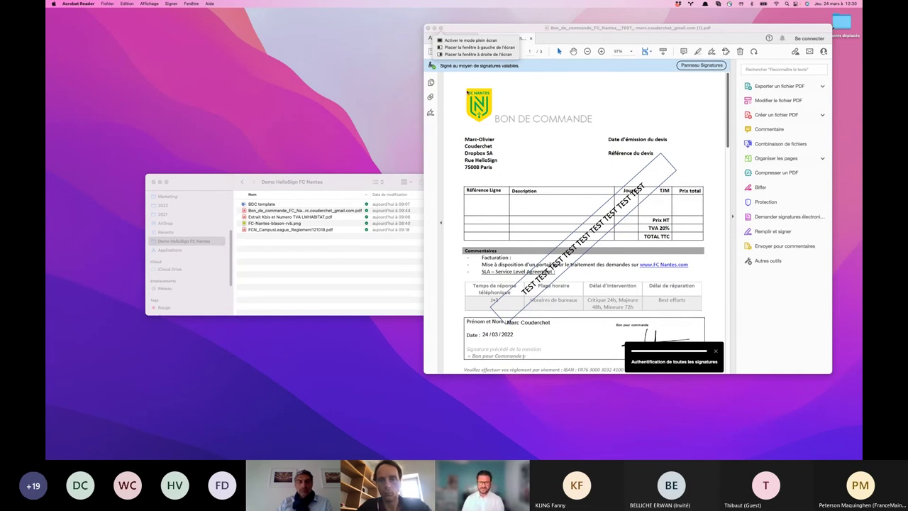
# - Maximize the signed order PDF and read down to the Kbis extract and TVA number pages
pyautogui.click(441, 28)
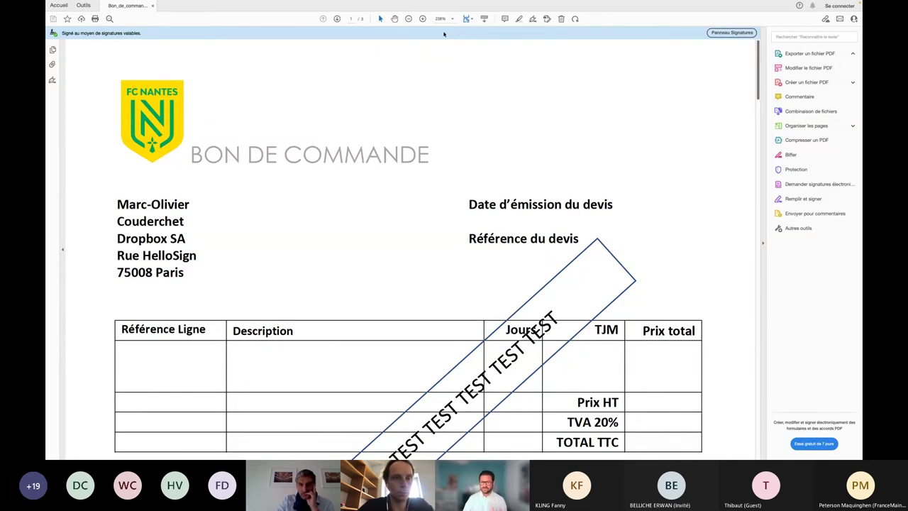
pyautogui.scroll(-5, 547, 178)
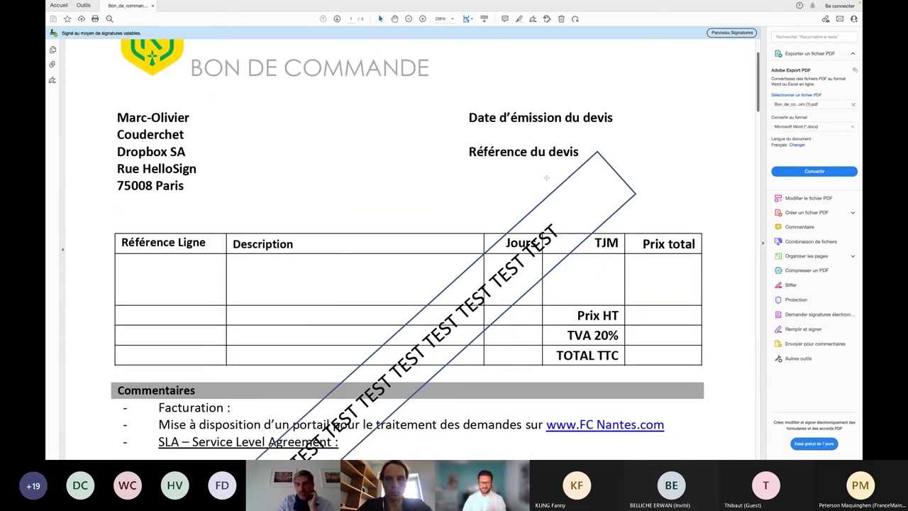
pyautogui.scroll(-10, 547, 176)
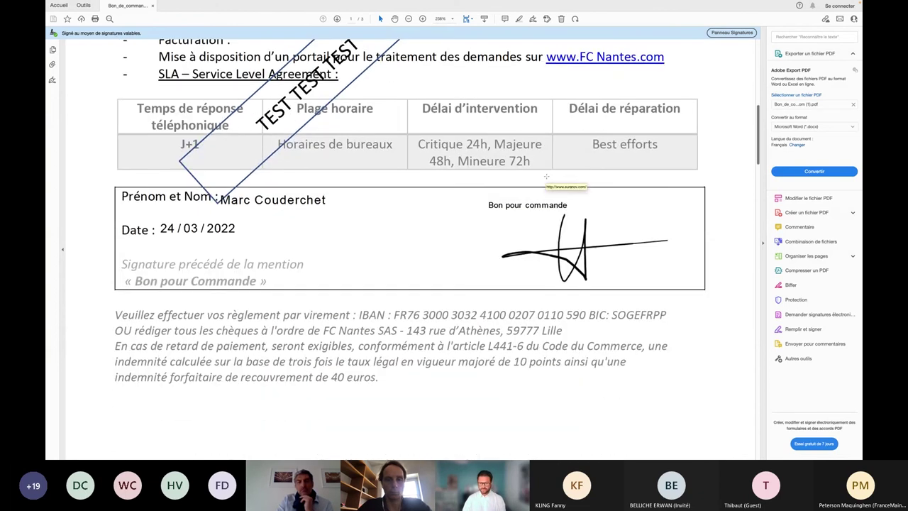
pyautogui.scroll(-3, 547, 175)
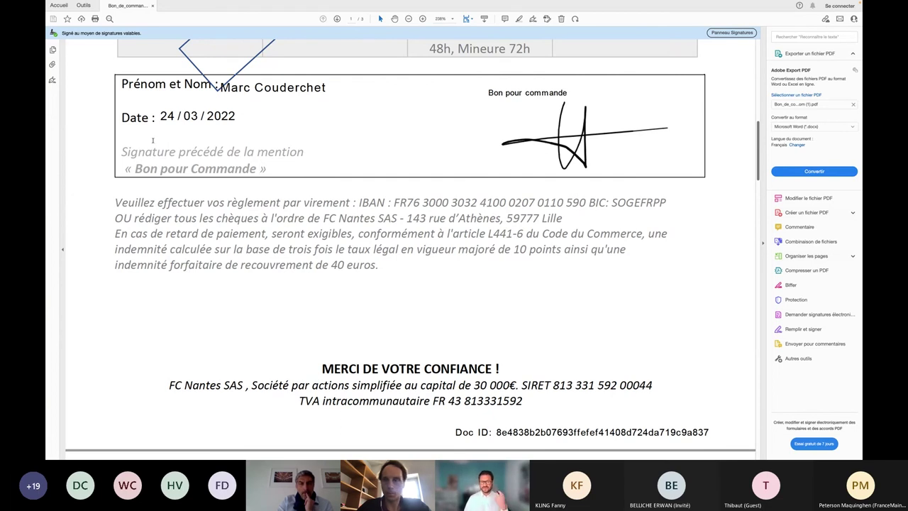
pyautogui.scroll(-5, 167, 133)
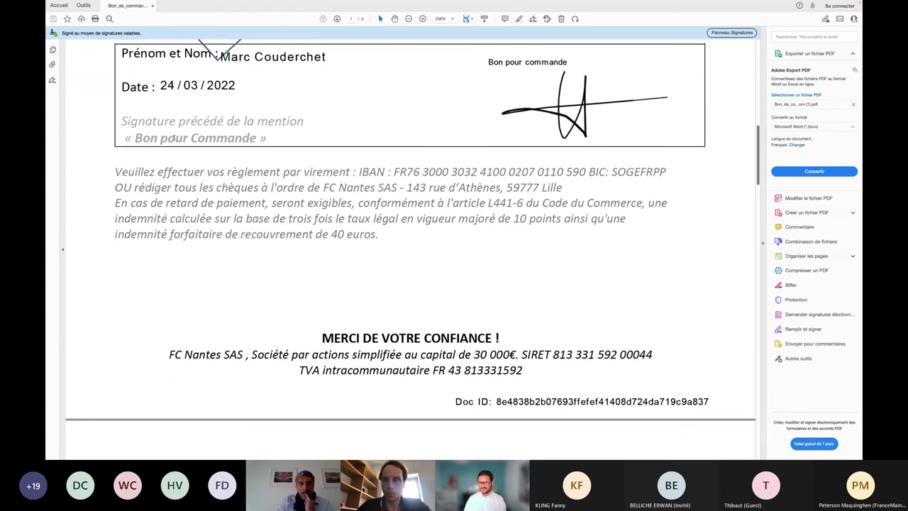
pyautogui.scroll(-6, 174, 140)
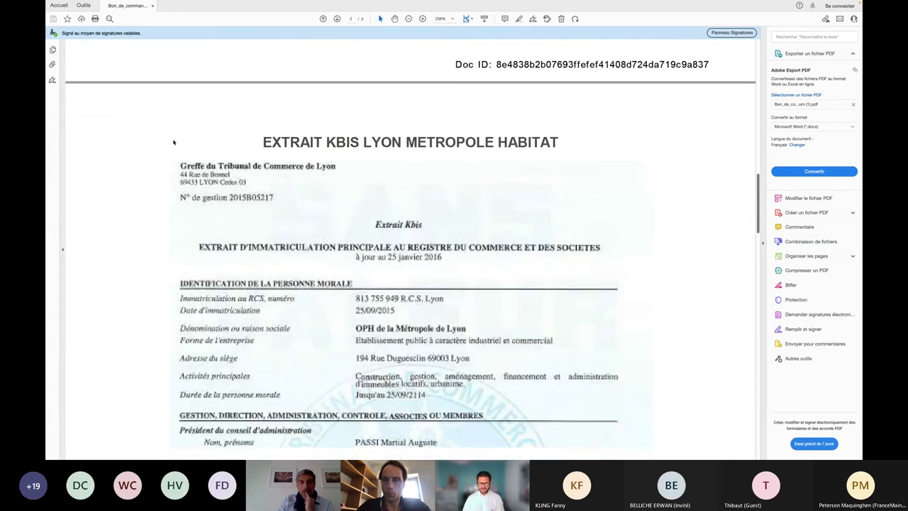
pyautogui.scroll(-2, 173, 139)
pyautogui.scroll(-5, 172, 140)
pyautogui.scroll(-18, 172, 140)
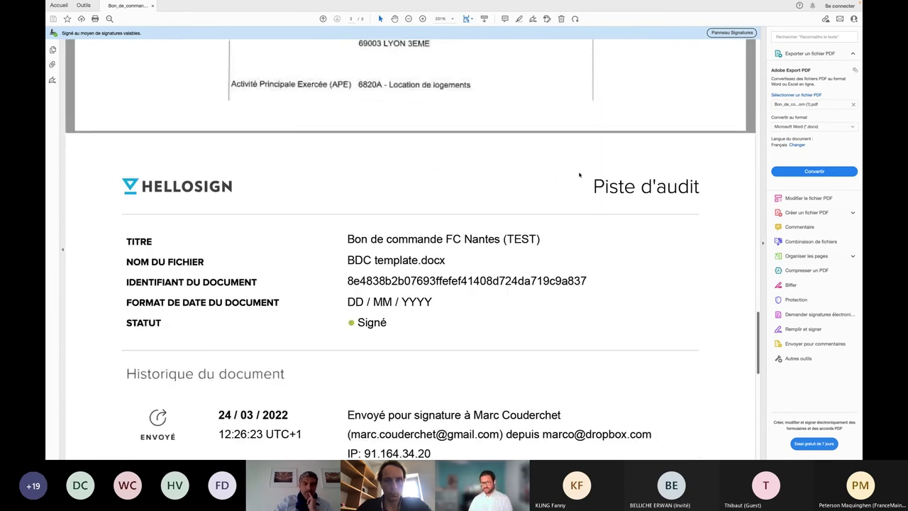
# - Read the Piste d'audit history through the sent, viewed, SMS, Kbis, signed and completed events
pyautogui.scroll(-2, 702, 236)
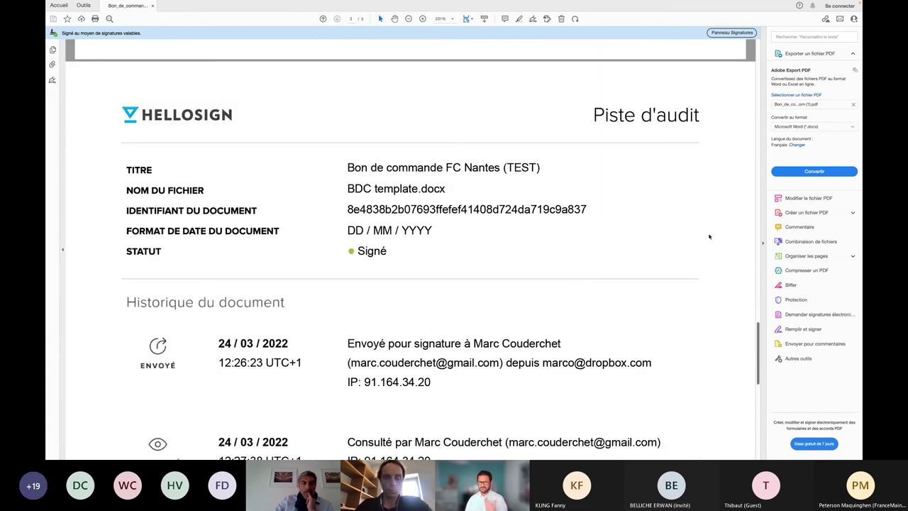
pyautogui.scroll(-2, 709, 233)
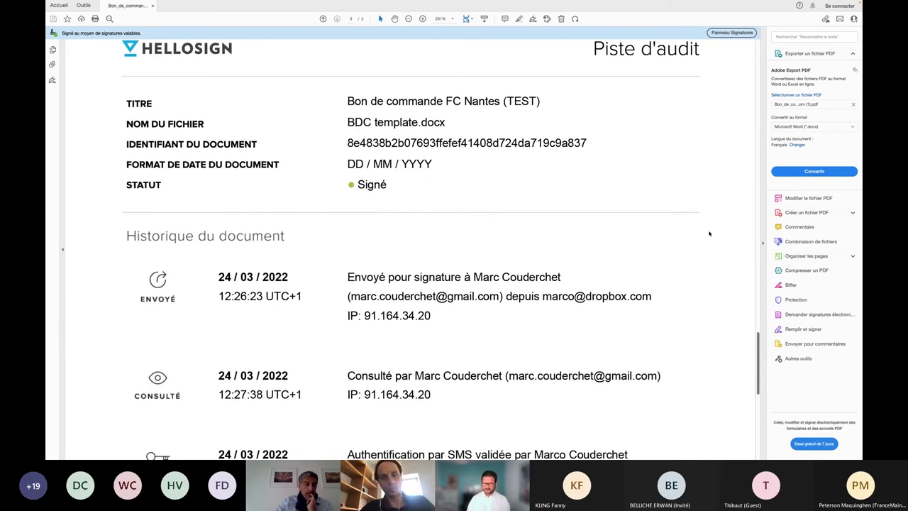
pyautogui.scroll(-1, 709, 233)
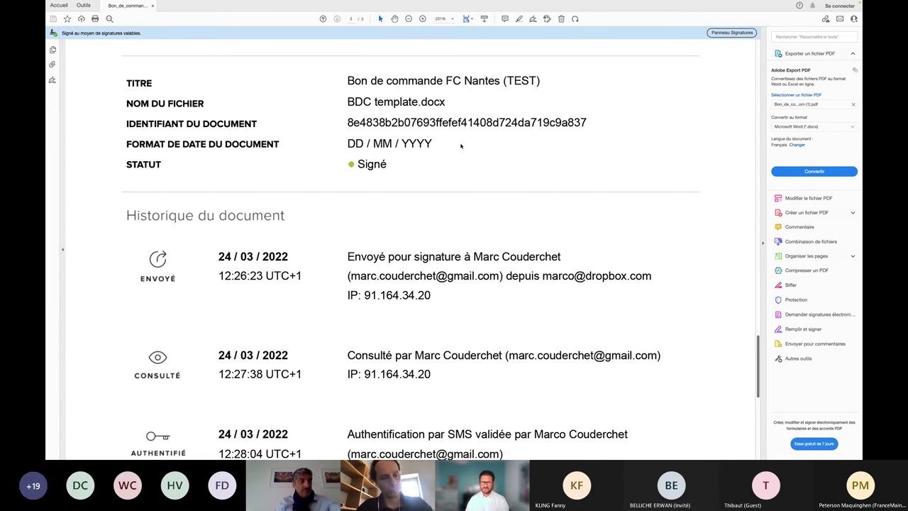
pyautogui.scroll(-5, 494, 221)
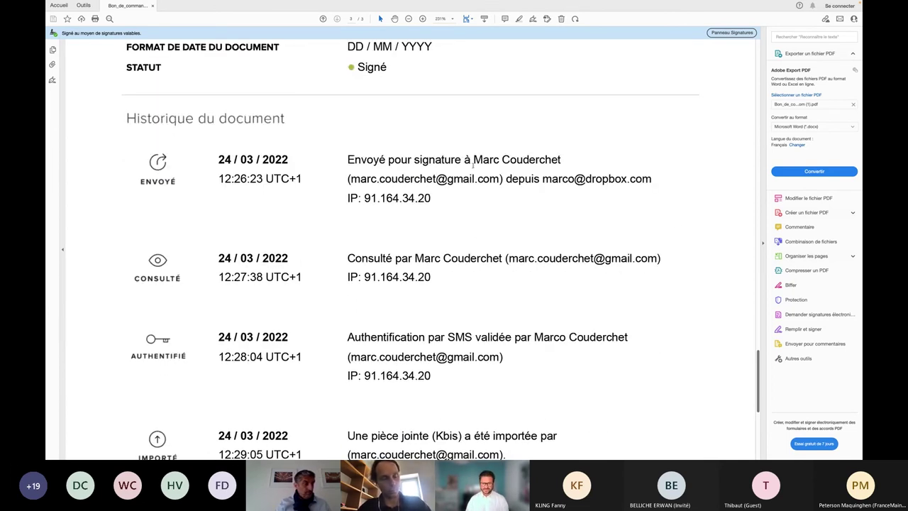
pyautogui.scroll(-1, 467, 199)
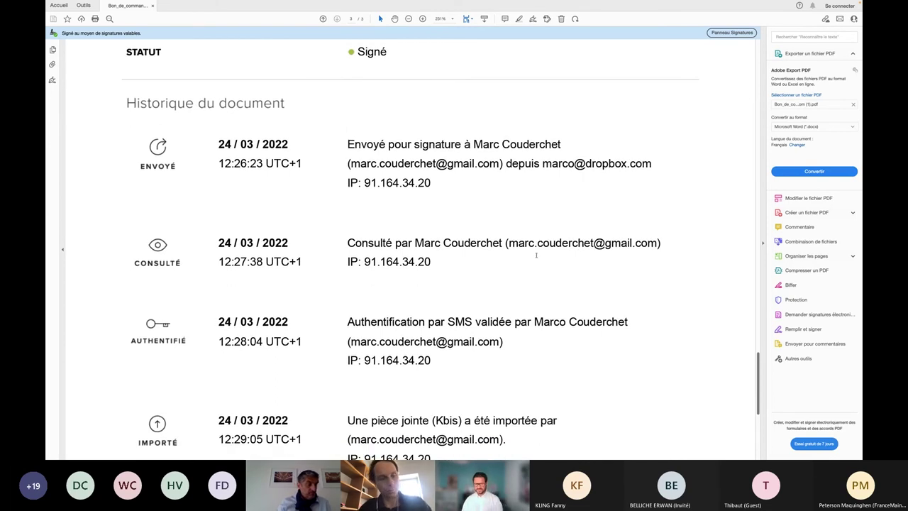
pyautogui.scroll(-3, 535, 257)
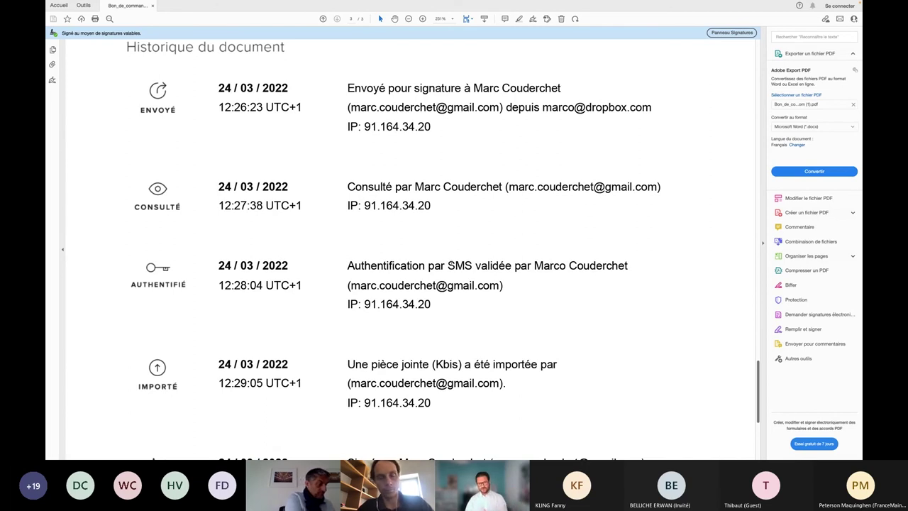
pyautogui.scroll(-2, 530, 269)
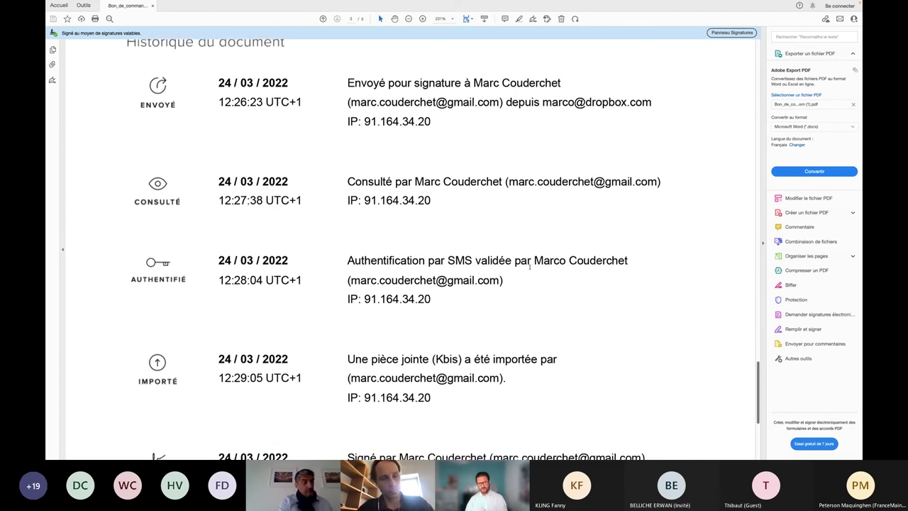
pyautogui.scroll(-2, 530, 268)
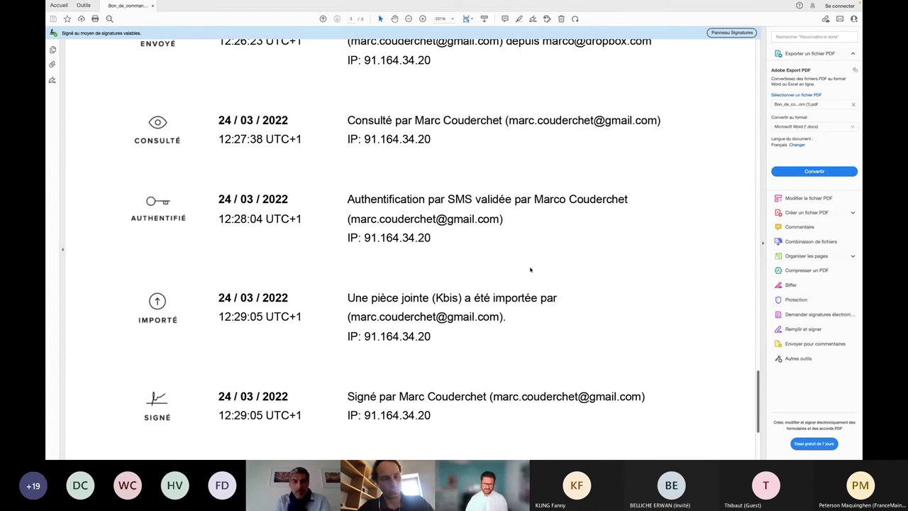
pyautogui.scroll(-5, 398, 325)
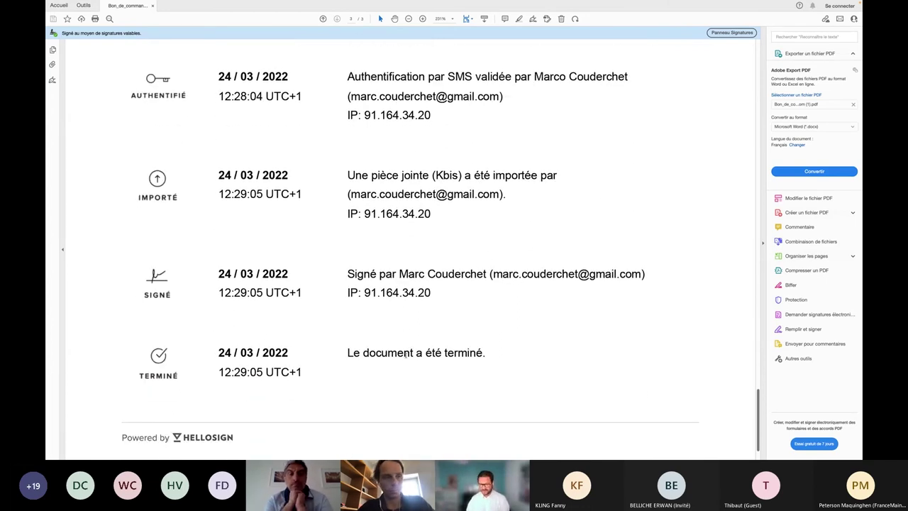
pyautogui.scroll(-2, 407, 353)
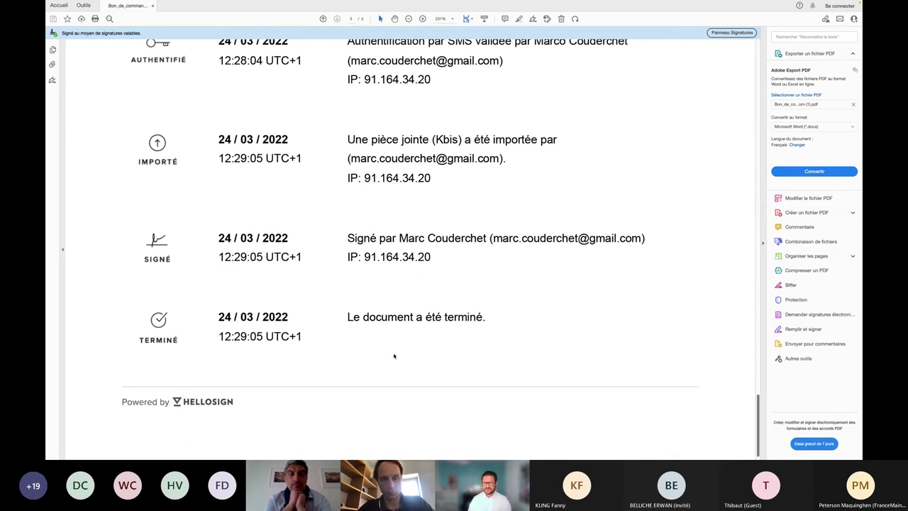
# - Highlight part of the audit trail's Identifiant du document
pyautogui.scroll(15, 394, 356)
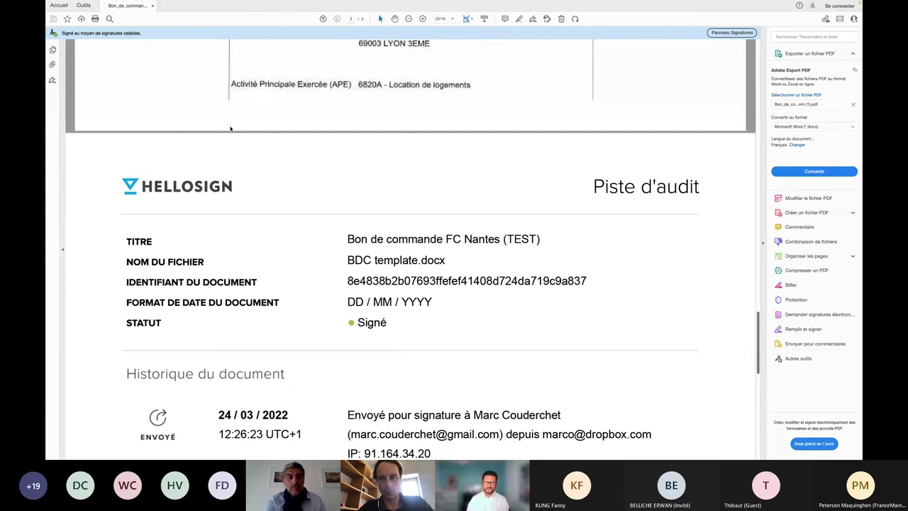
pyautogui.moveTo(129, 5)
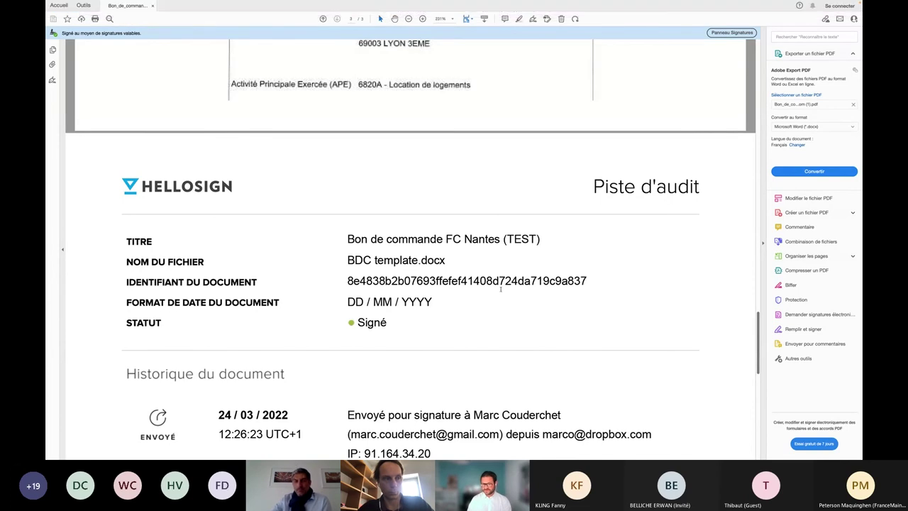
pyautogui.moveTo(500, 282); pyautogui.dragTo(397, 282)
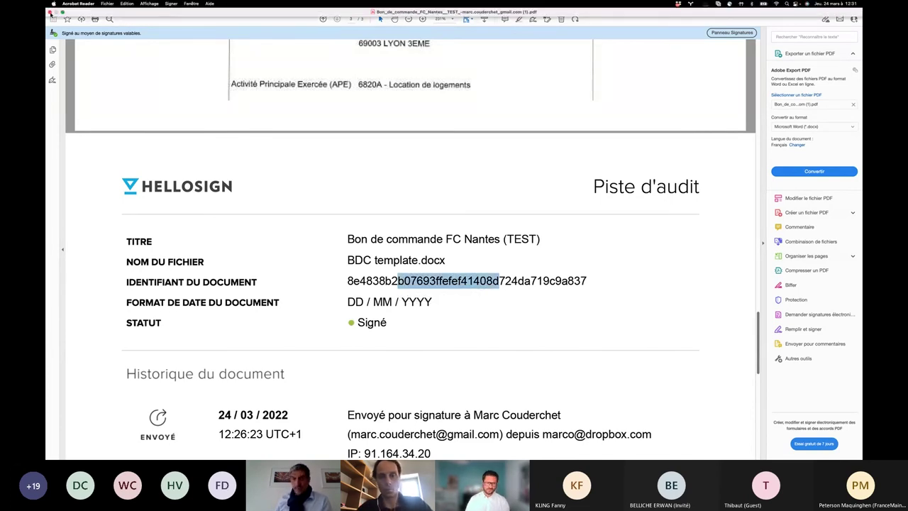
# - Close Acrobat, view the signed document's Infos supplémentaires in HelloSign, then go to Modèles
pyautogui.click(49, 13)
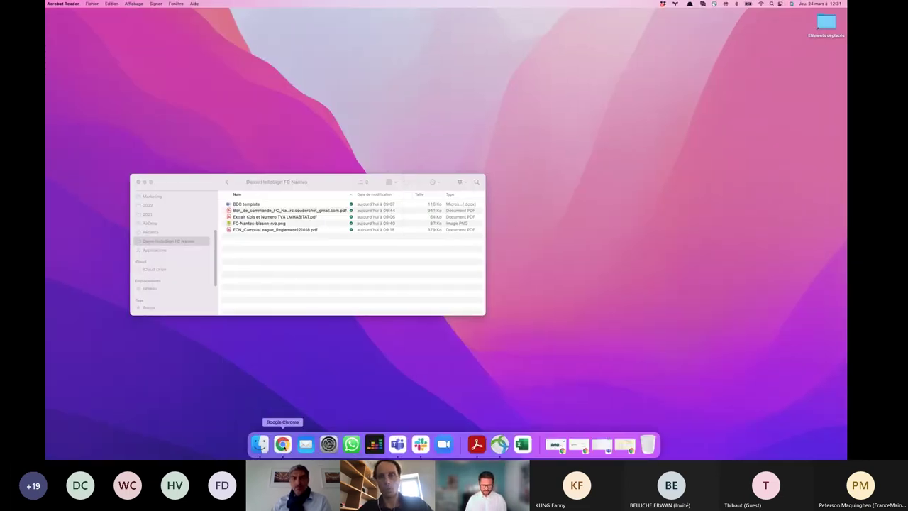
pyautogui.hotkey('ctrl', 'Right')
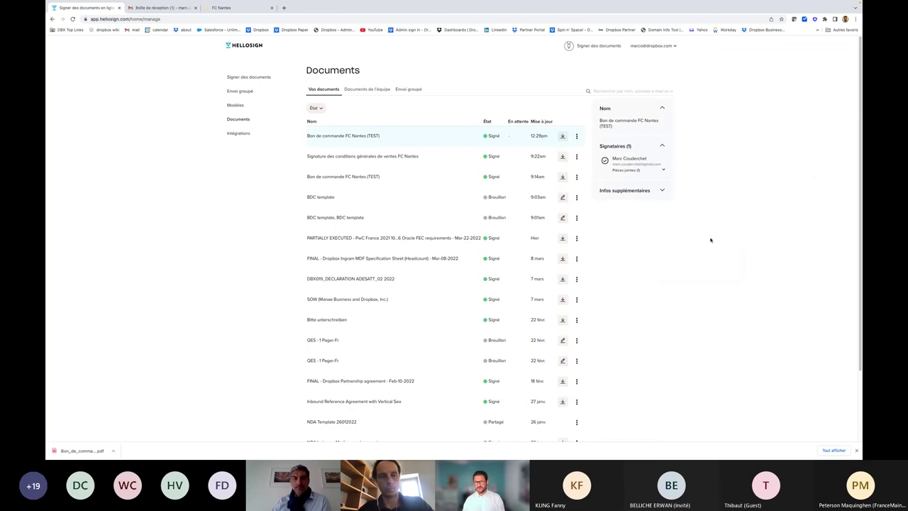
pyautogui.click(660, 190)
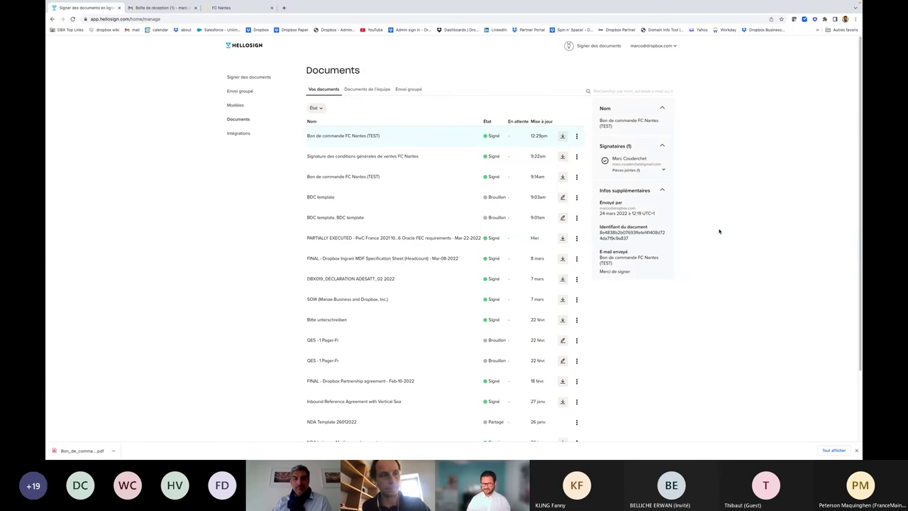
pyautogui.click(235, 105)
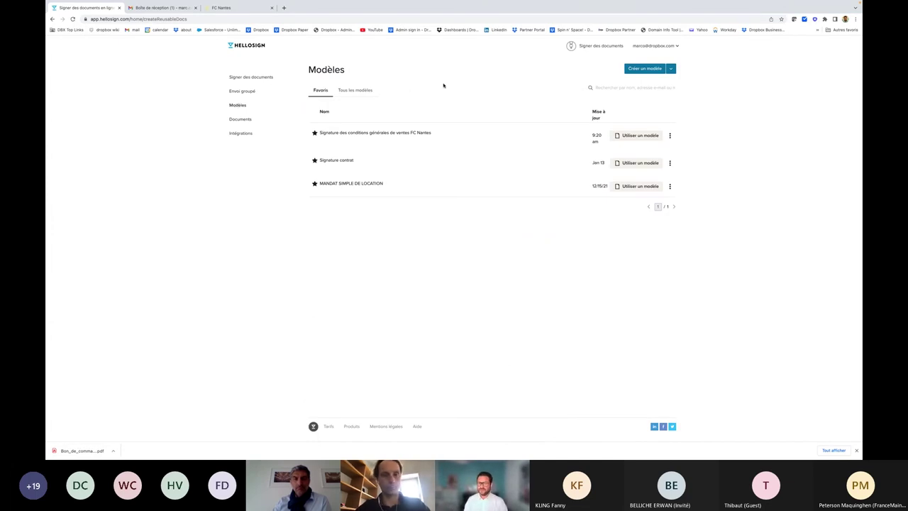
# - Create a new template from FCN_CampusLeague_Reglement121018.pdf and continue to signer roles
pyautogui.click(642, 70)
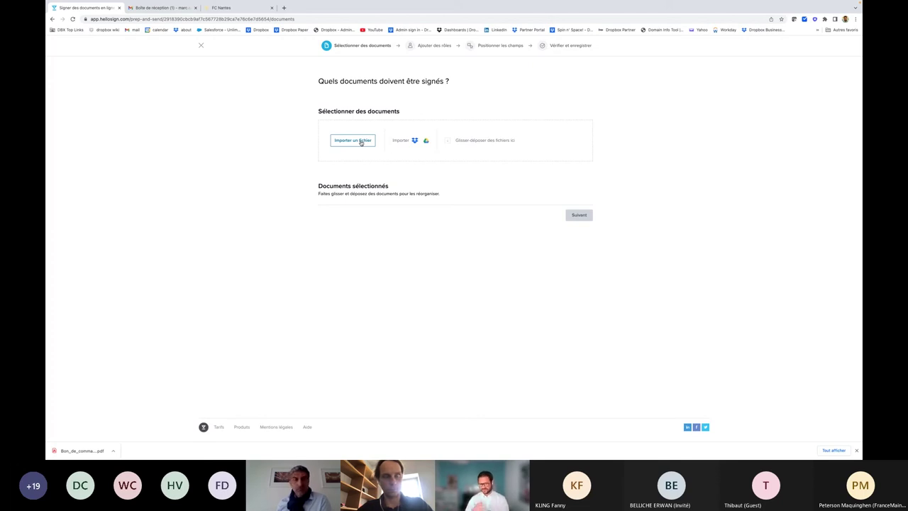
pyautogui.click(361, 142)
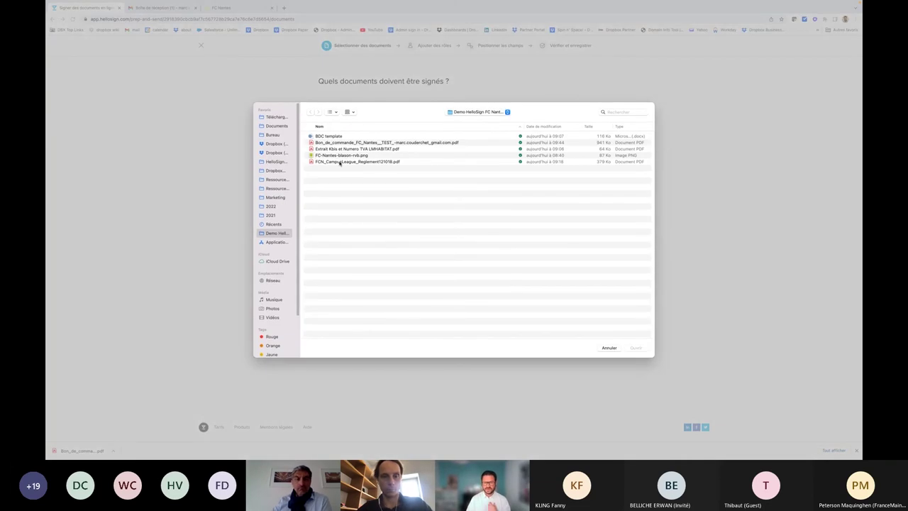
pyautogui.click(340, 162)
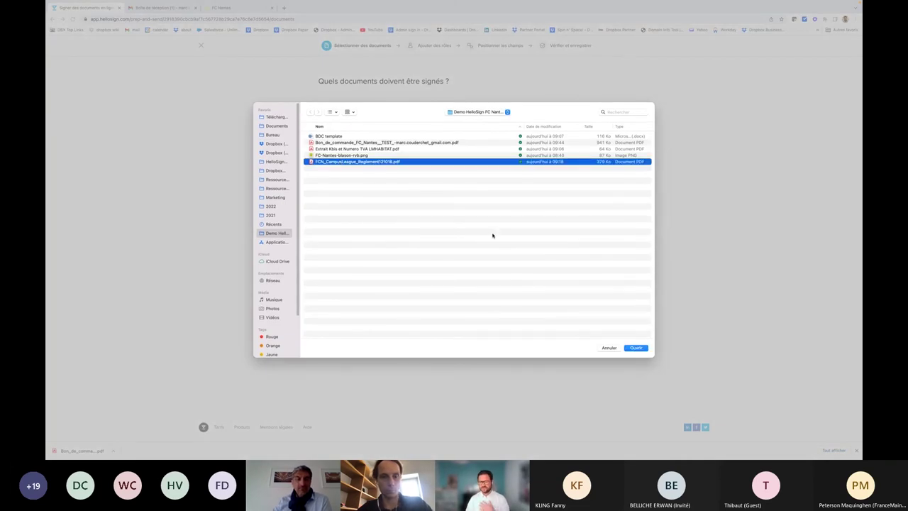
pyautogui.click(635, 349)
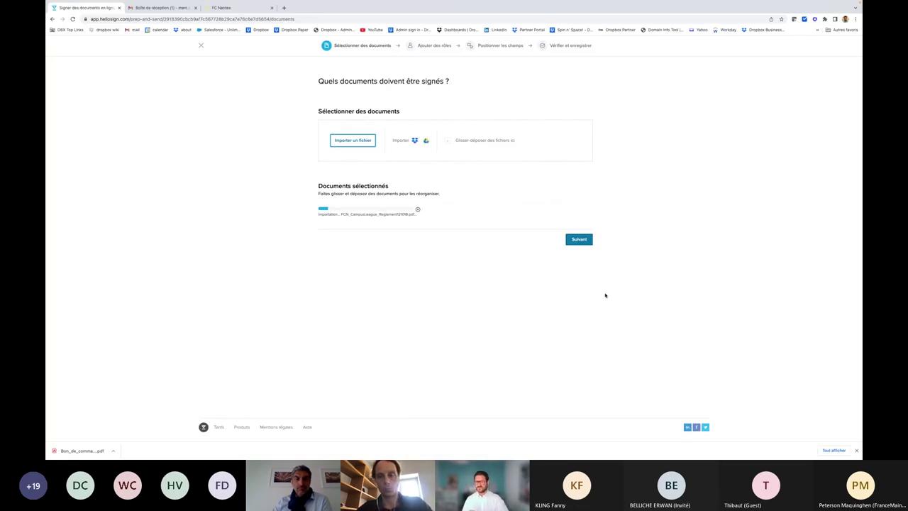
pyautogui.click(579, 239)
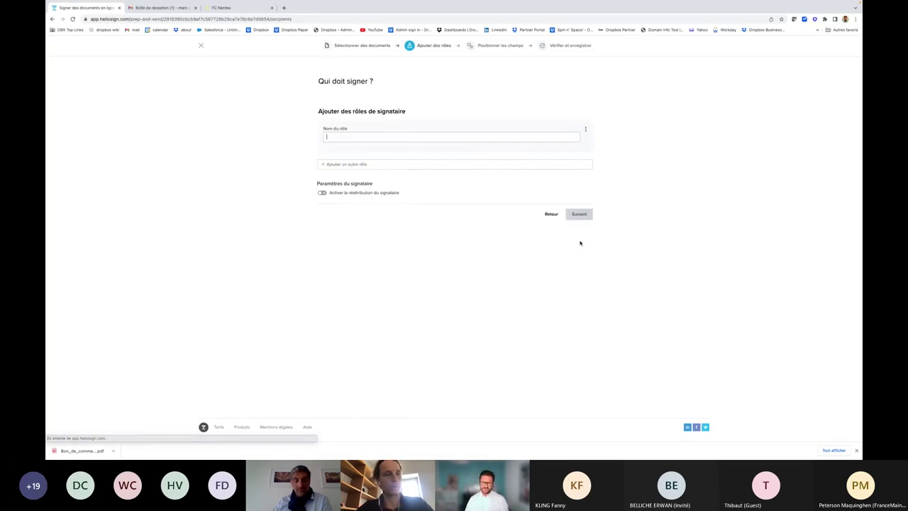
# - Name the only signer role 'Direction Juridique' and continue to field placement
pyautogui.click(435, 135)
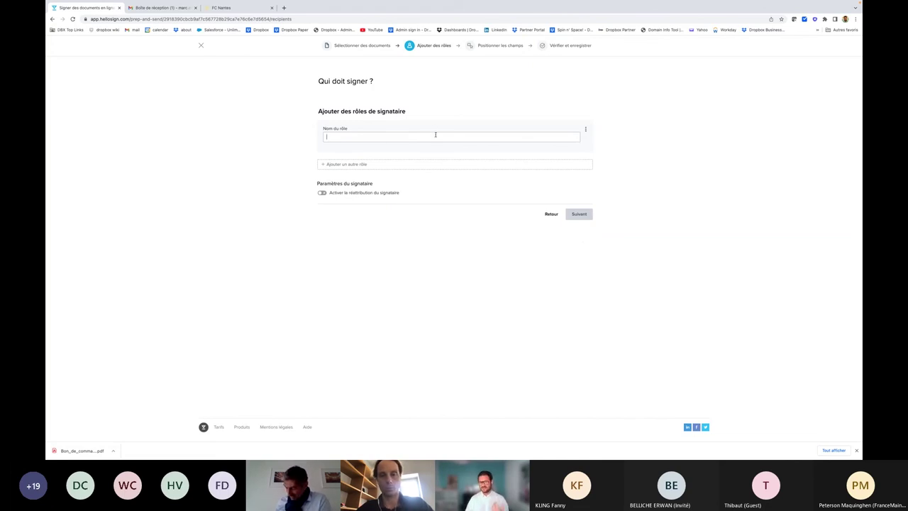
pyautogui.write('Direction')
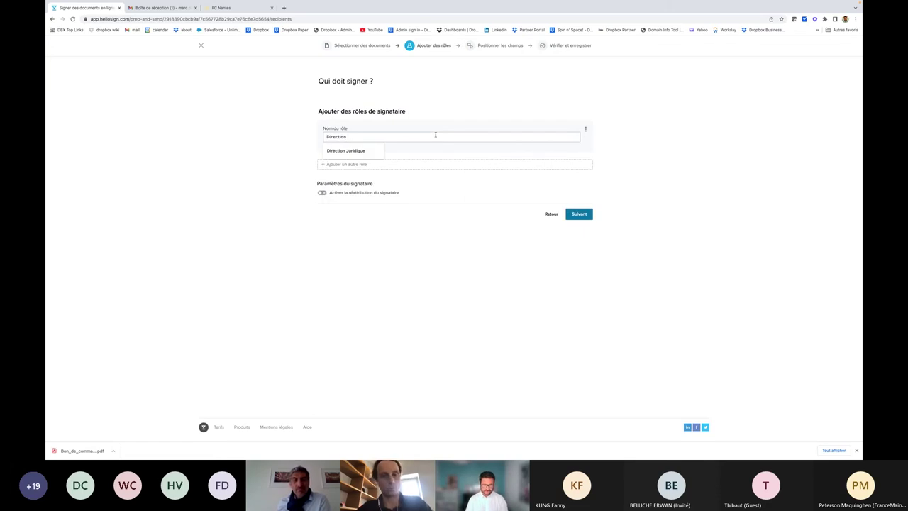
pyautogui.click(358, 150)
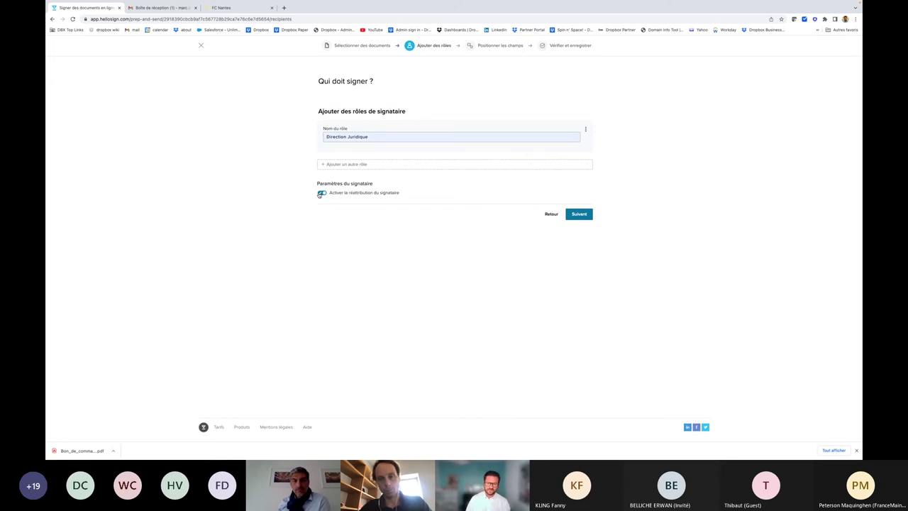
pyautogui.click(582, 213)
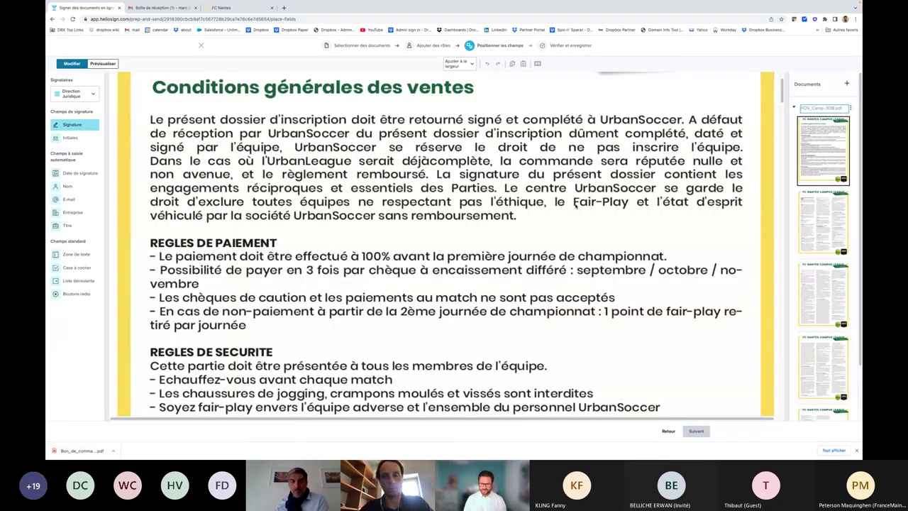
# - Place a Signature field assigned to Direction Juridique on the regulations page and continue to review
pyautogui.scroll(-15, 576, 205)
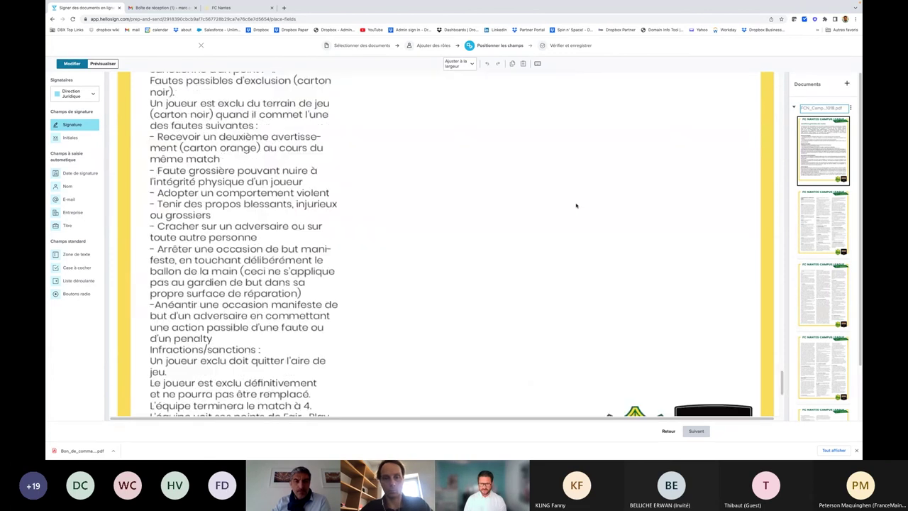
pyautogui.scroll(5, 576, 205)
pyautogui.moveTo(72, 124)
pyautogui.mouseDown()
pyautogui.moveTo(456, 129)
pyautogui.moveTo(561, 179)
pyautogui.mouseUp()
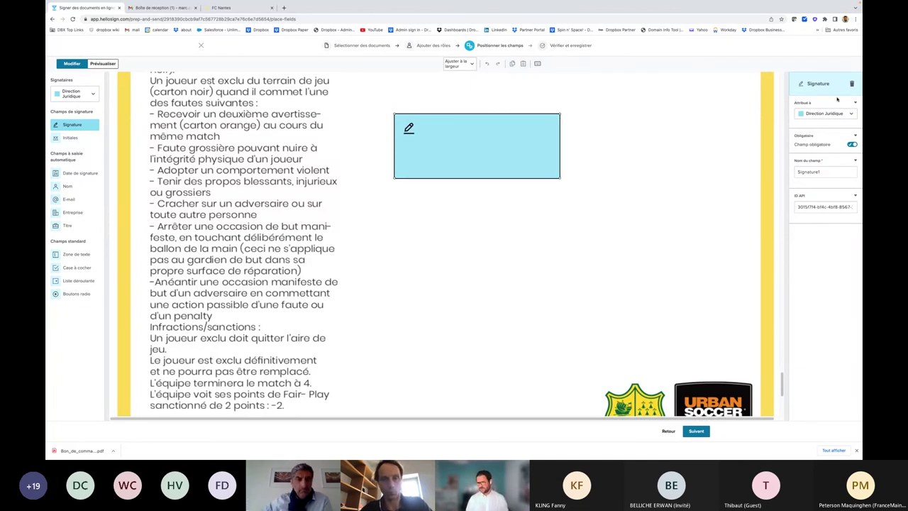
pyautogui.click(822, 113)
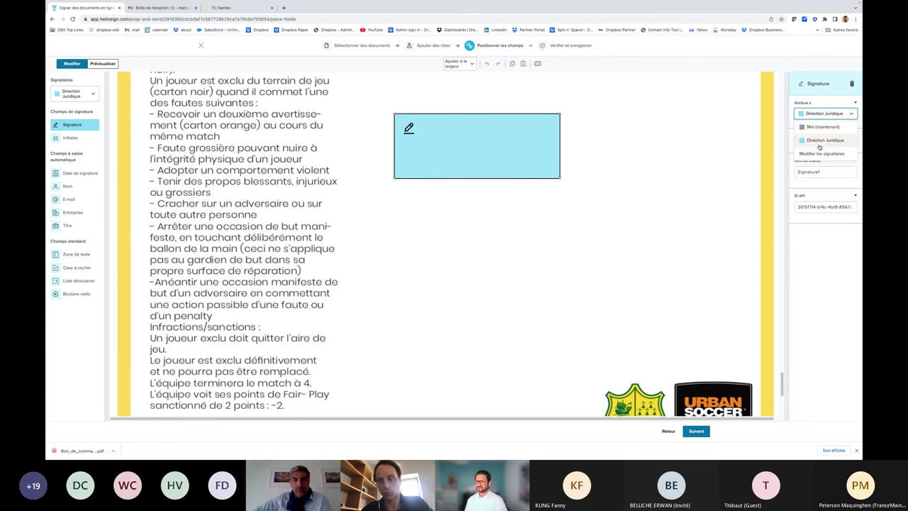
pyautogui.click(820, 141)
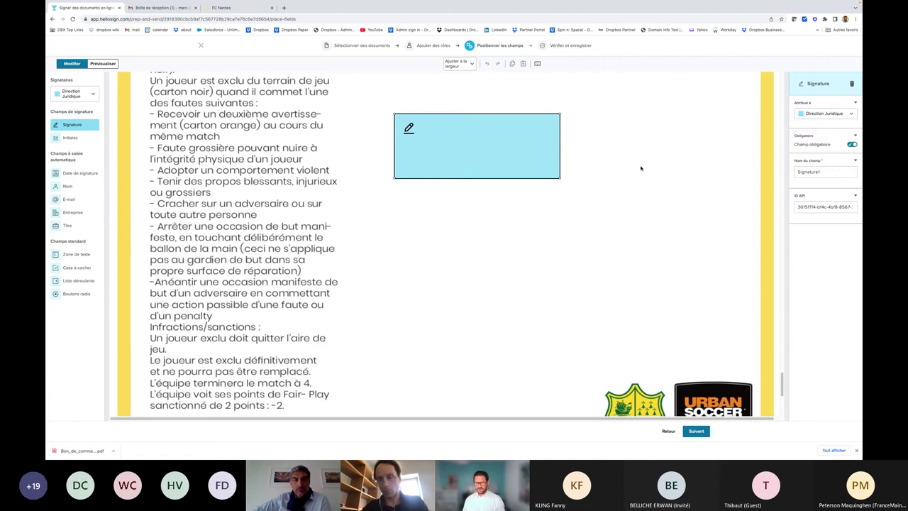
pyautogui.click(692, 431)
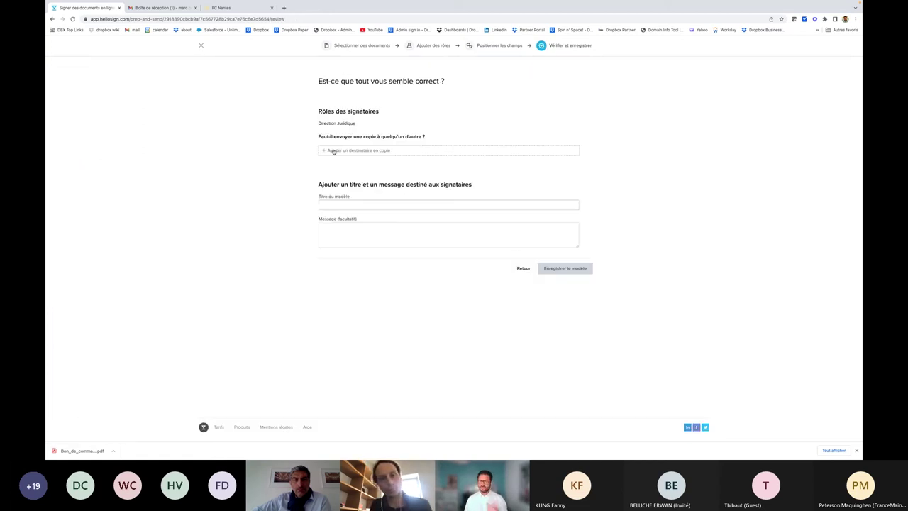
# - Title the template 'Signature CGV', remove the empty CC row, and save it
pyautogui.click(332, 150)
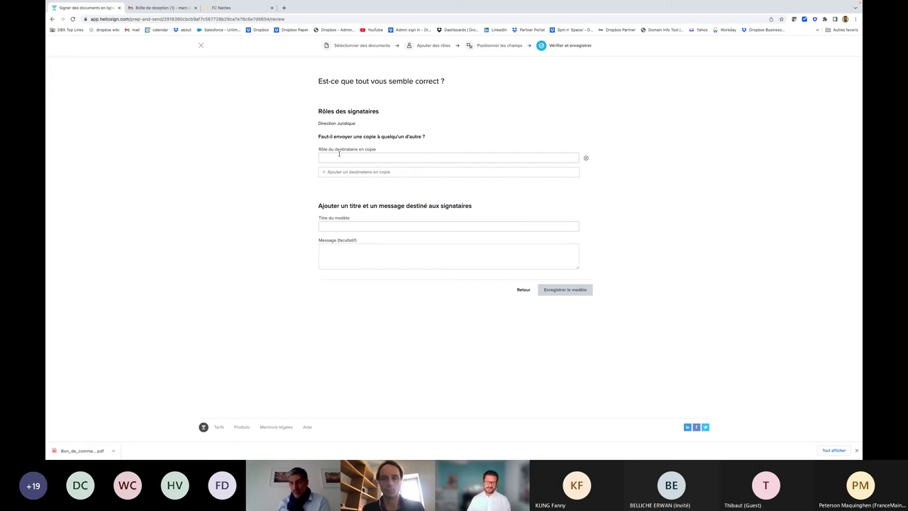
pyautogui.click(357, 224)
pyautogui.write('Si')
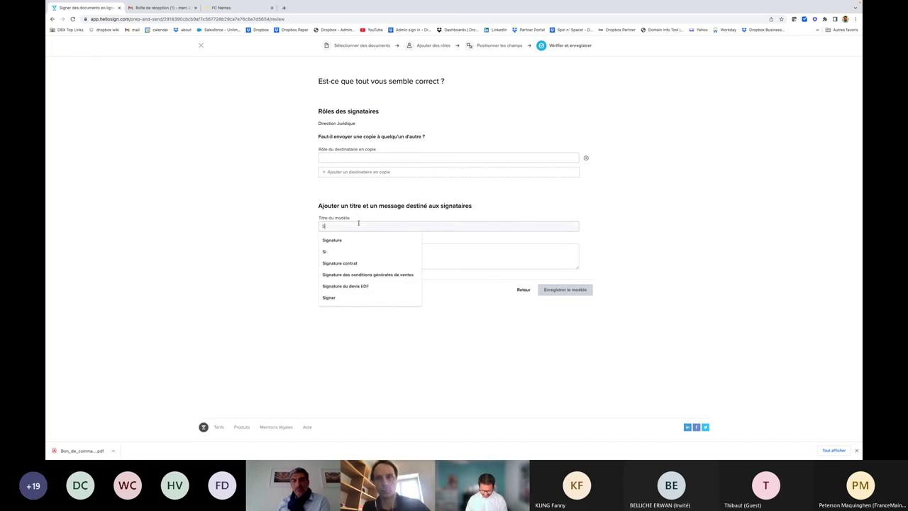
pyautogui.write('gna')
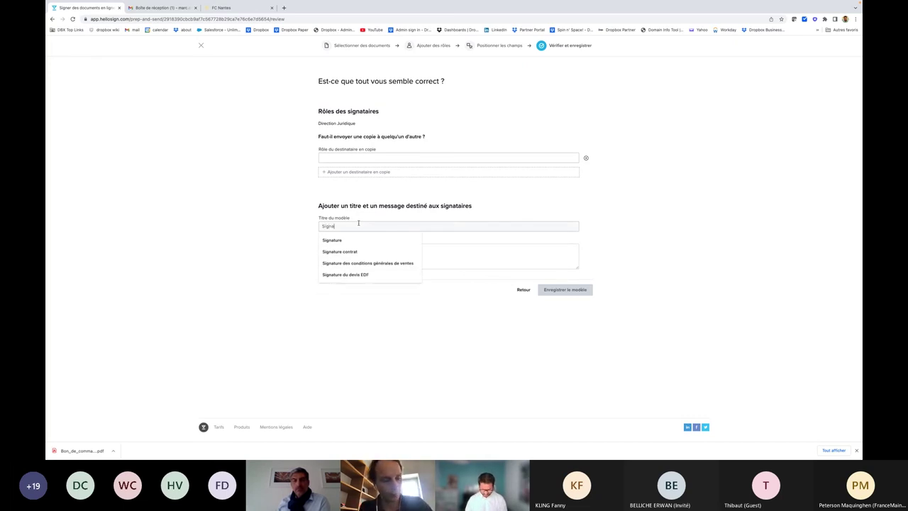
pyautogui.write('ture CV')
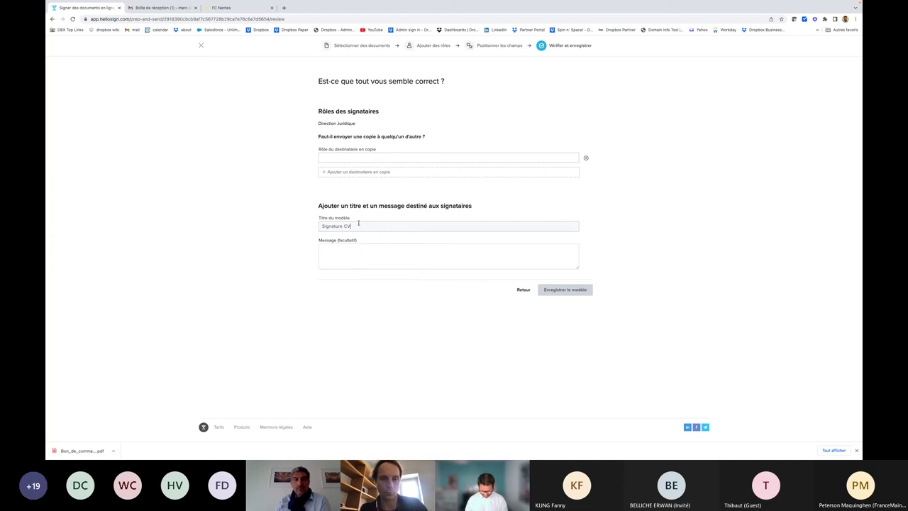
pyautogui.press('BackSpace')
pyautogui.write('GV')
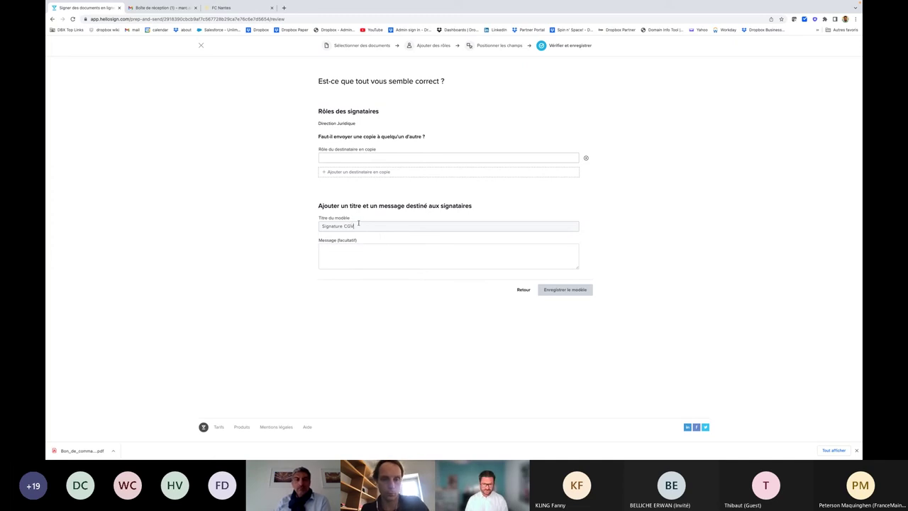
pyautogui.click(351, 247)
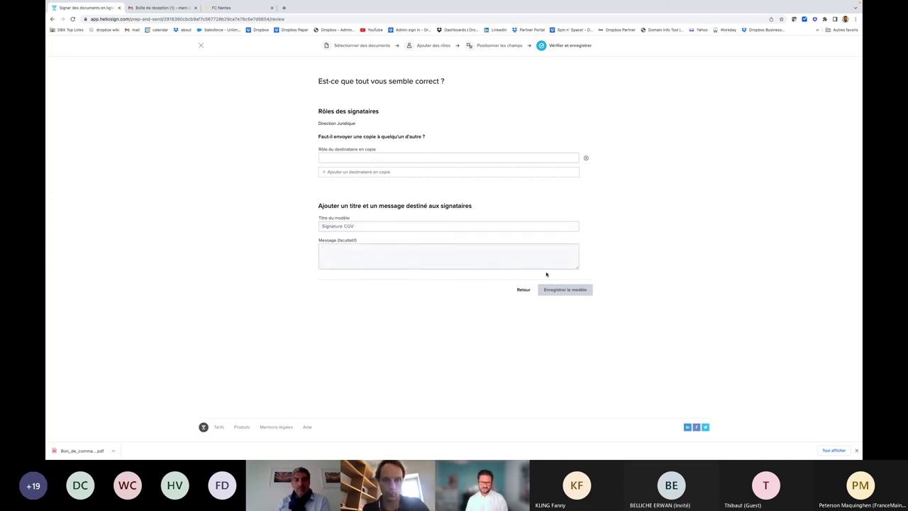
pyautogui.click(559, 291)
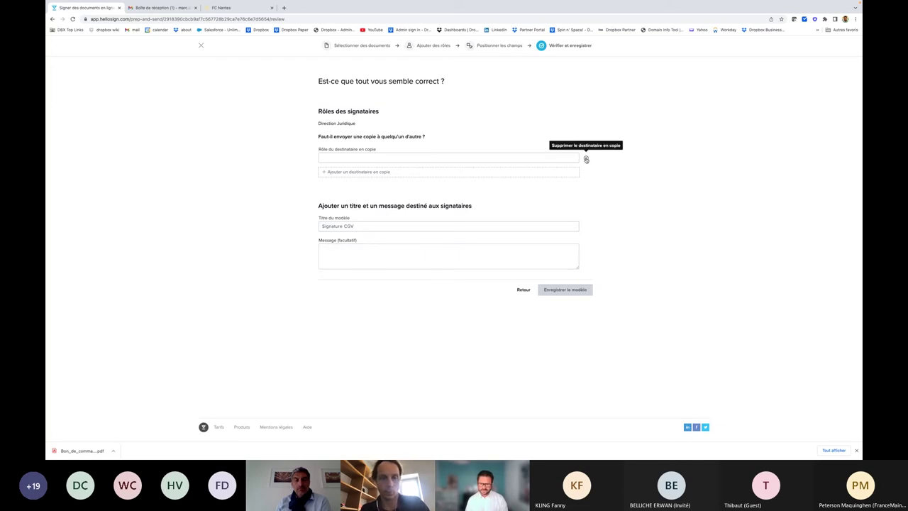
pyautogui.click(586, 157)
pyautogui.click(557, 270)
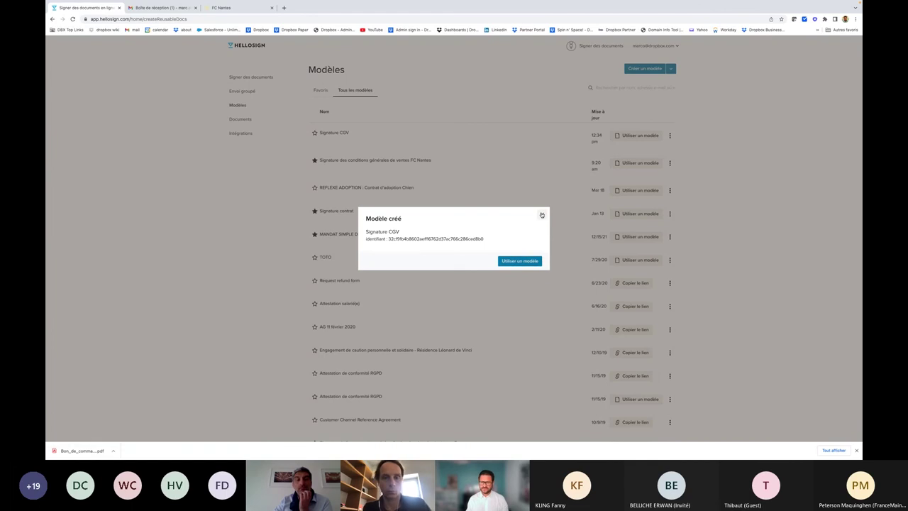
# - Star Signature CGV as a favourite, check Favoris, then show Tous les modèles again
pyautogui.click(542, 214)
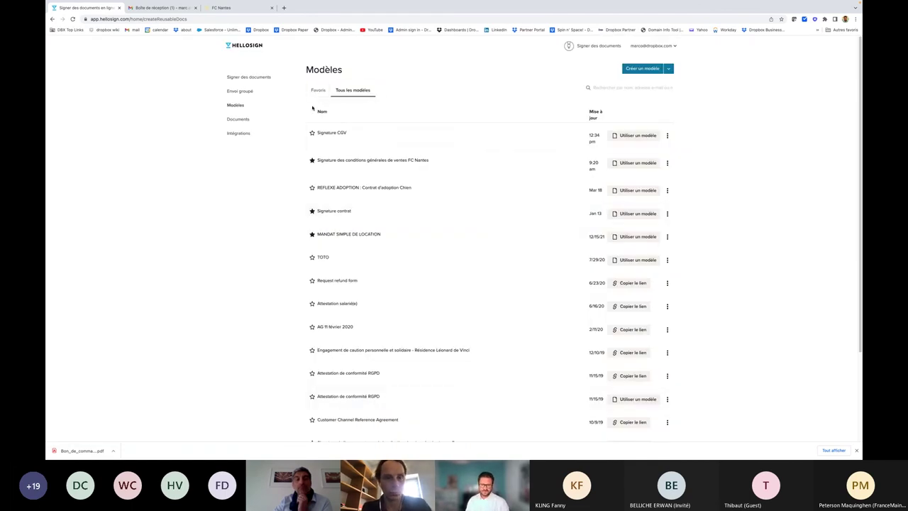
pyautogui.click(311, 134)
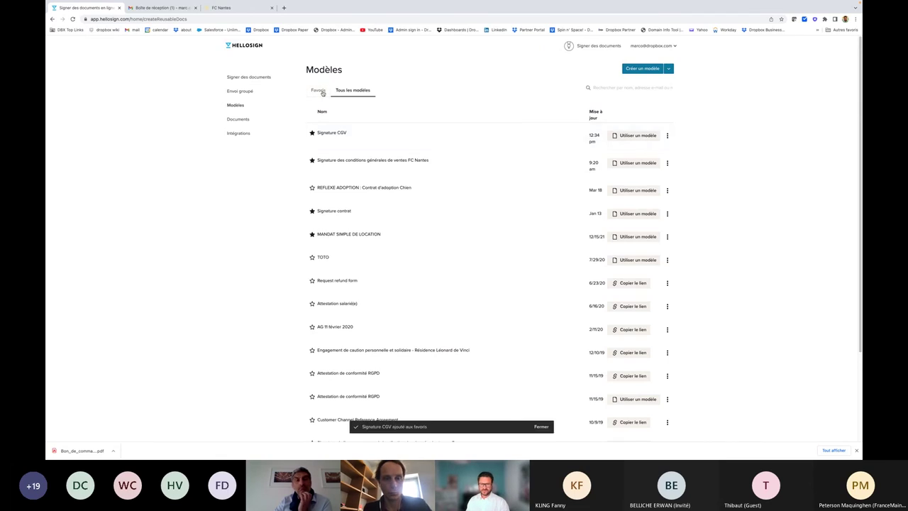
pyautogui.click(318, 92)
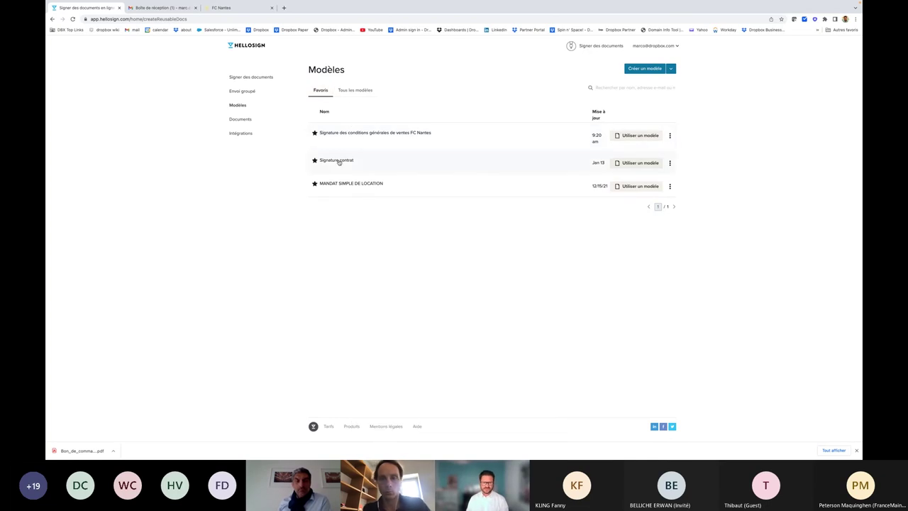
pyautogui.click(344, 93)
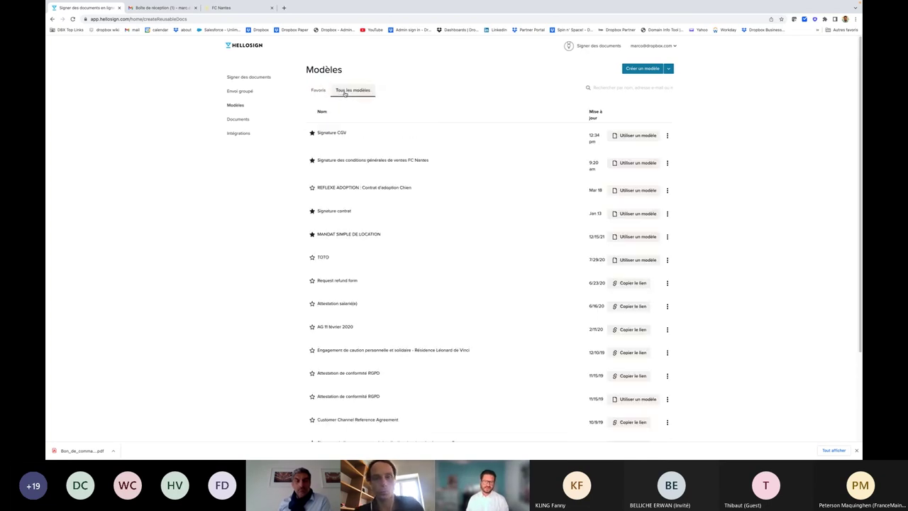
# - Start a request from Signature CGV and enter the Direction Juridique signer's full name
pyautogui.click(639, 135)
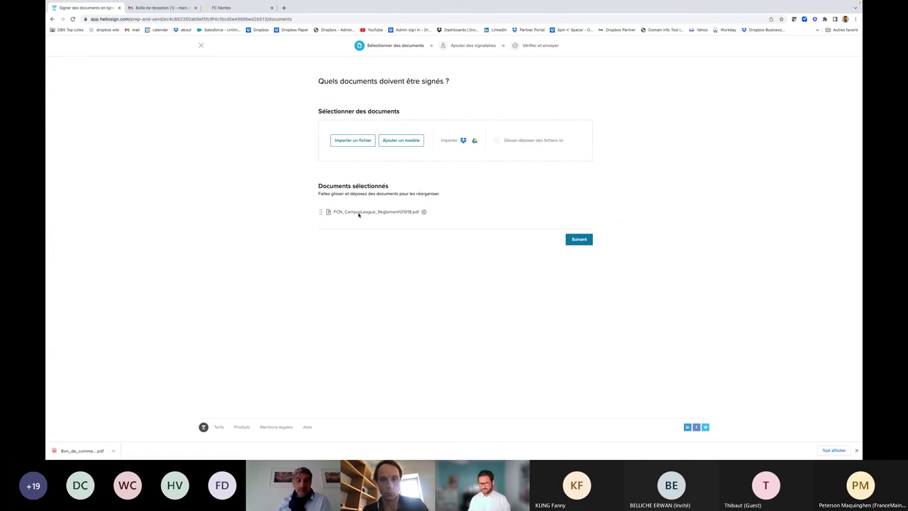
pyautogui.click(580, 239)
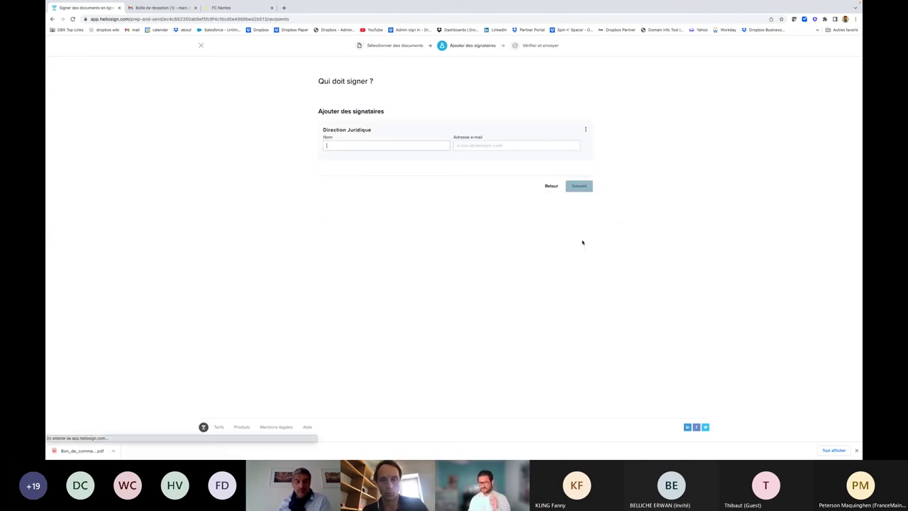
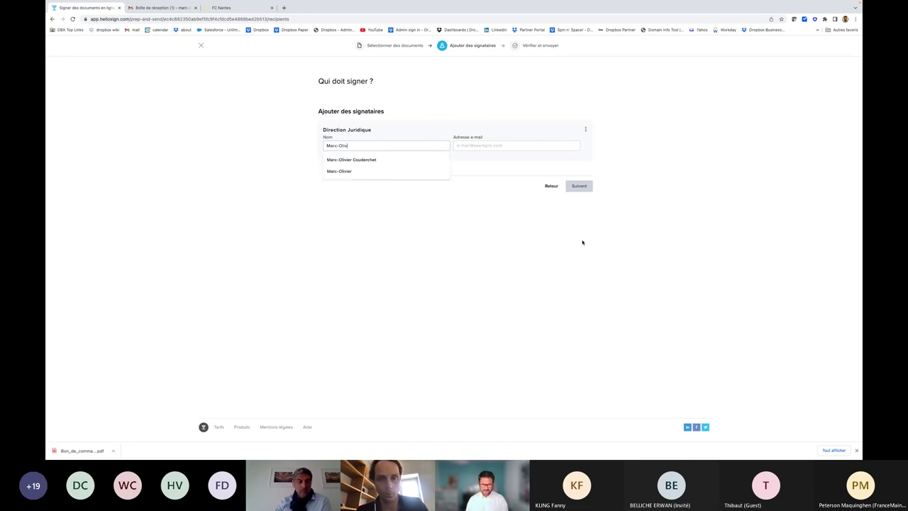
pyautogui.click(382, 162)
# - Fill in the signer's e-mail address from suggestions, leave options unchanged, and continue to review
pyautogui.click(471, 145)
pyautogui.write('mar')
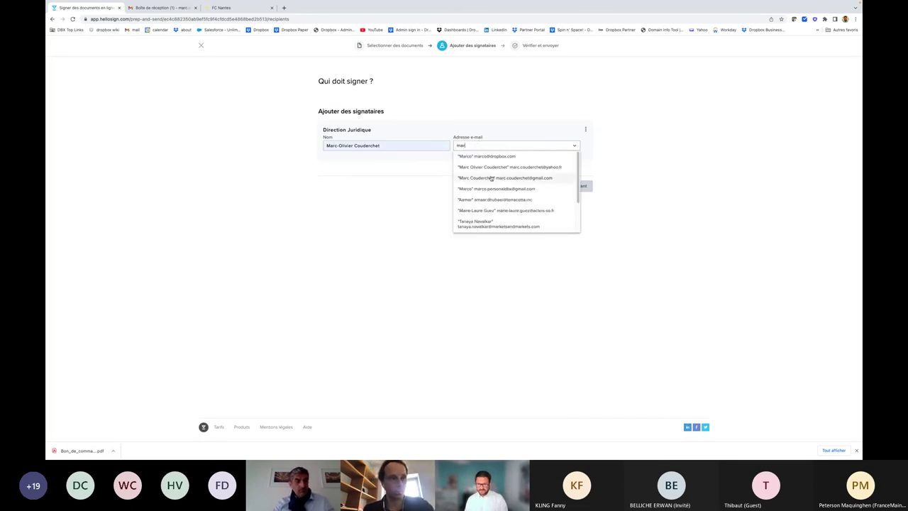
pyautogui.click(489, 178)
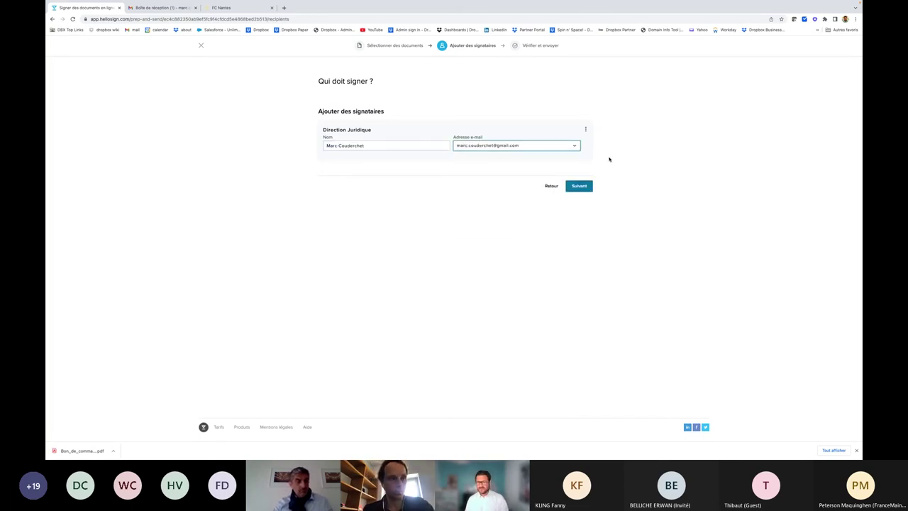
pyautogui.click(585, 130)
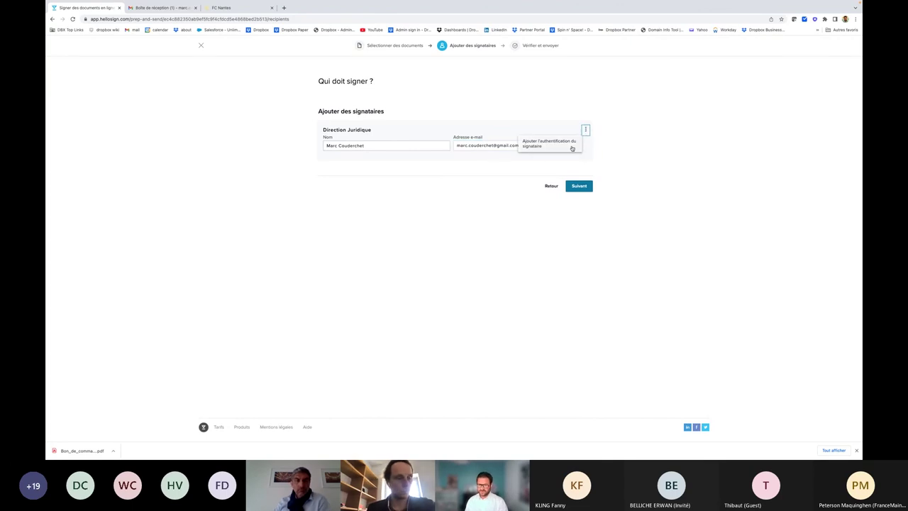
pyautogui.click(601, 163)
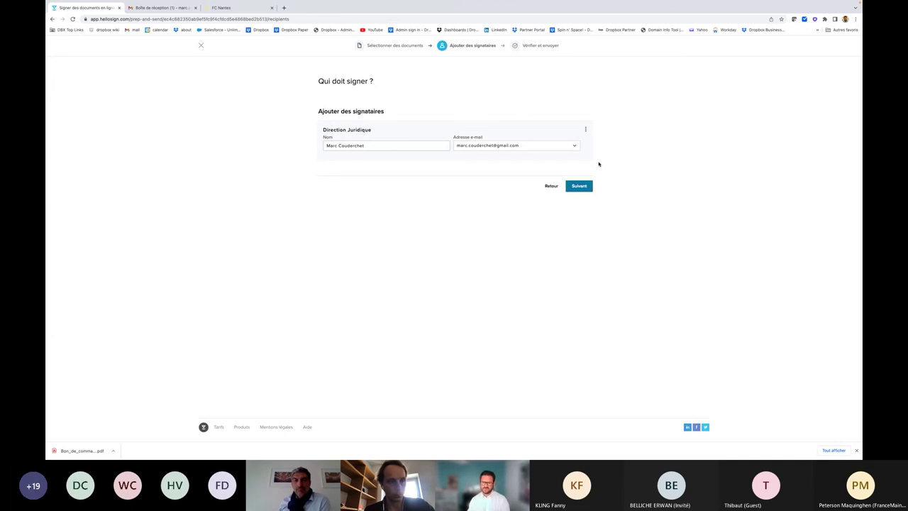
pyautogui.click(578, 186)
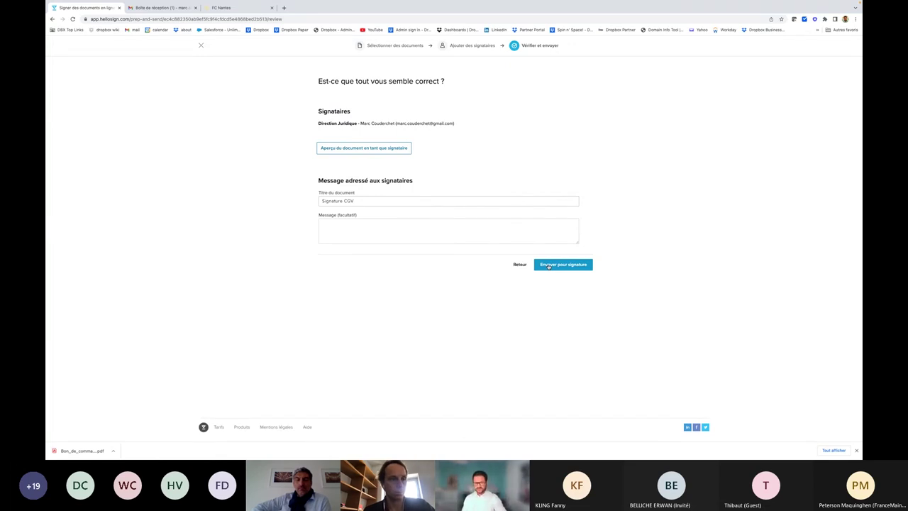
# - Send the Signature CGV request, confirm it awaits signature under Documents, and return to Gmail
pyautogui.click(550, 266)
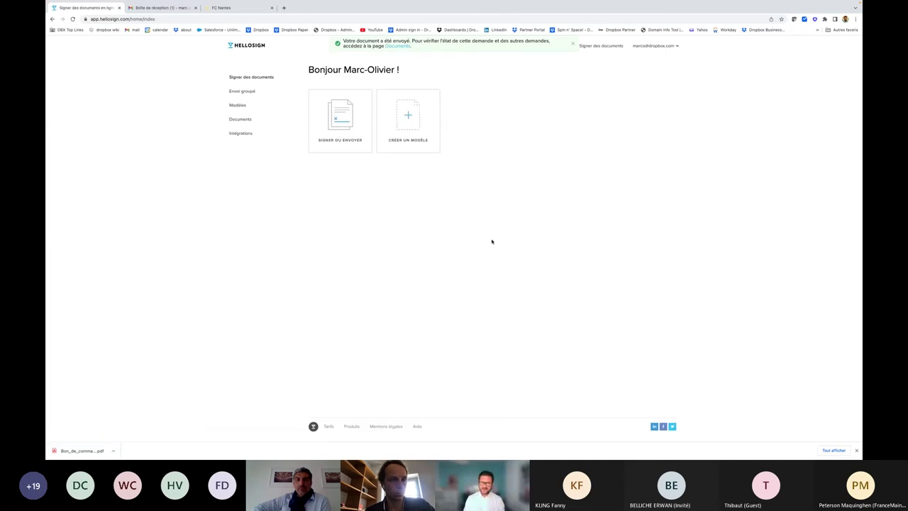
pyautogui.click(160, 8)
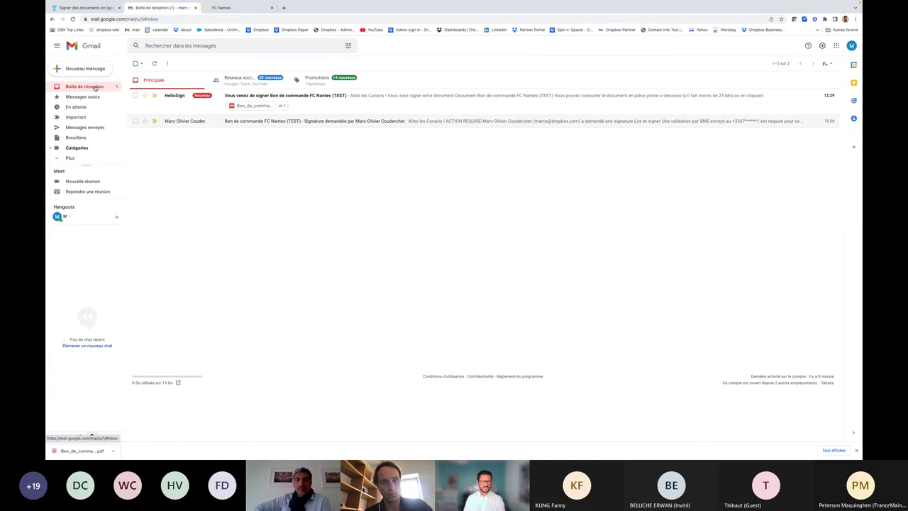
pyautogui.click(98, 7)
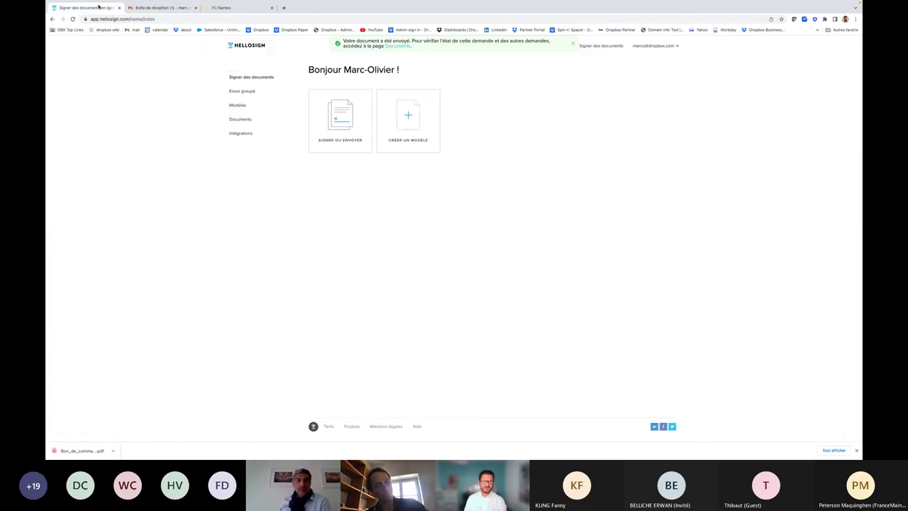
pyautogui.click(235, 120)
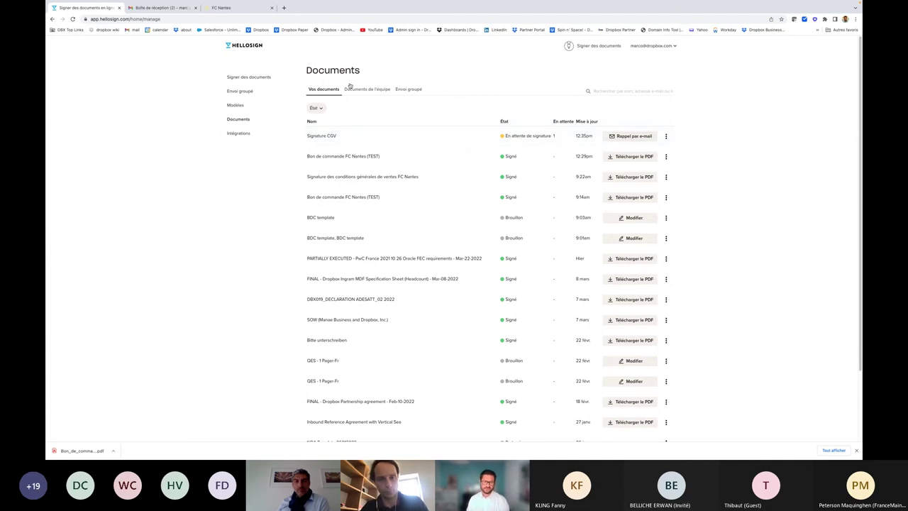
pyautogui.click(161, 7)
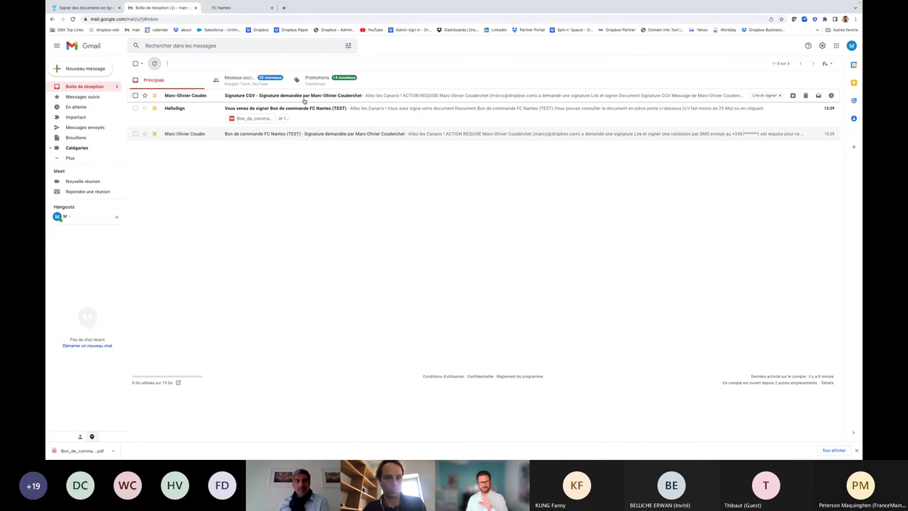
# - Open the Signature CGV email and launch LIRE ET SIGNER for the FC Nantes Campus League document
pyautogui.click(303, 98)
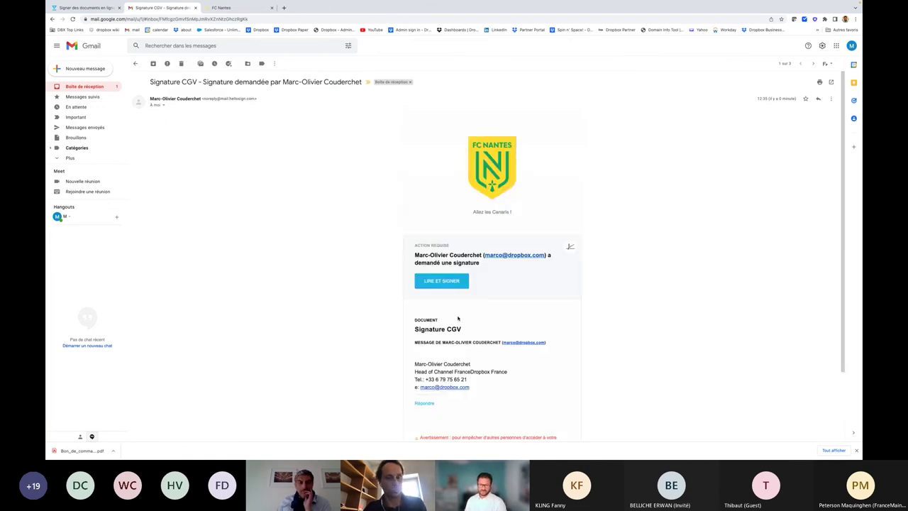
pyautogui.click(440, 285)
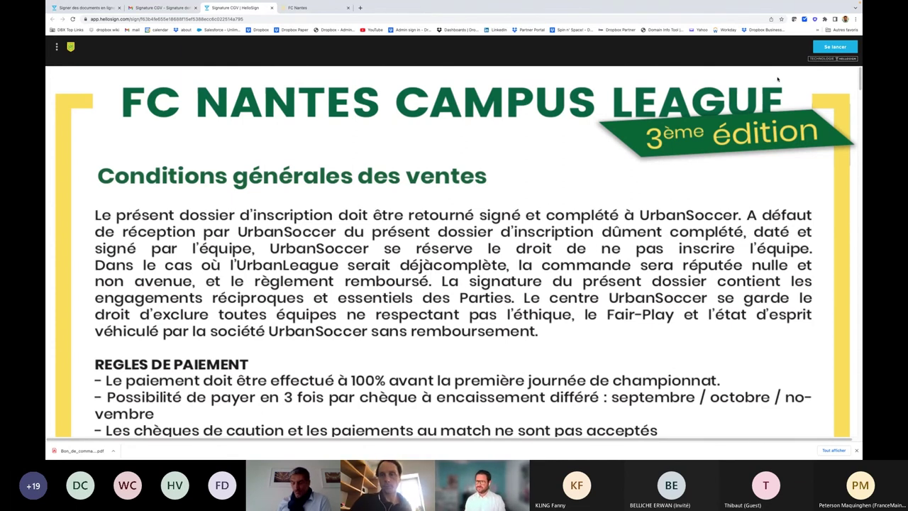
# - Insert a saved signature into the required field, then continue and accept to finalise Signature CGV
pyautogui.click(817, 48)
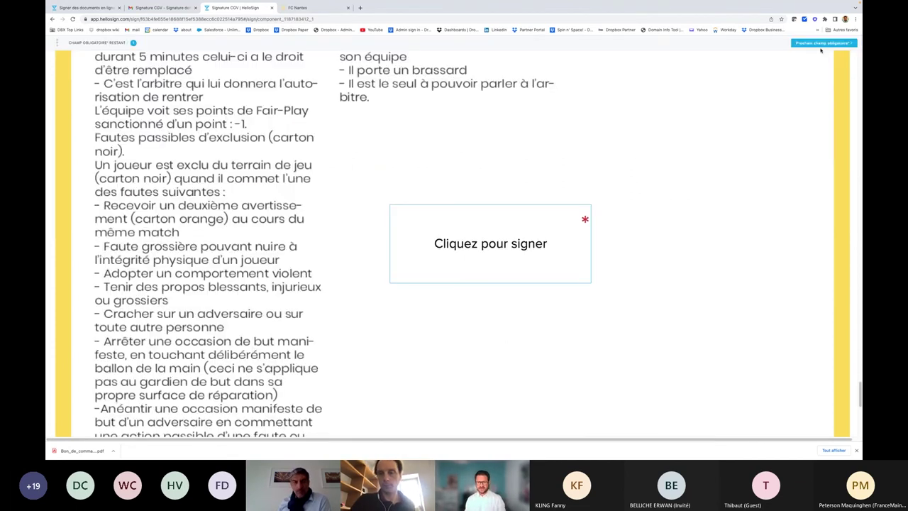
pyautogui.click(487, 260)
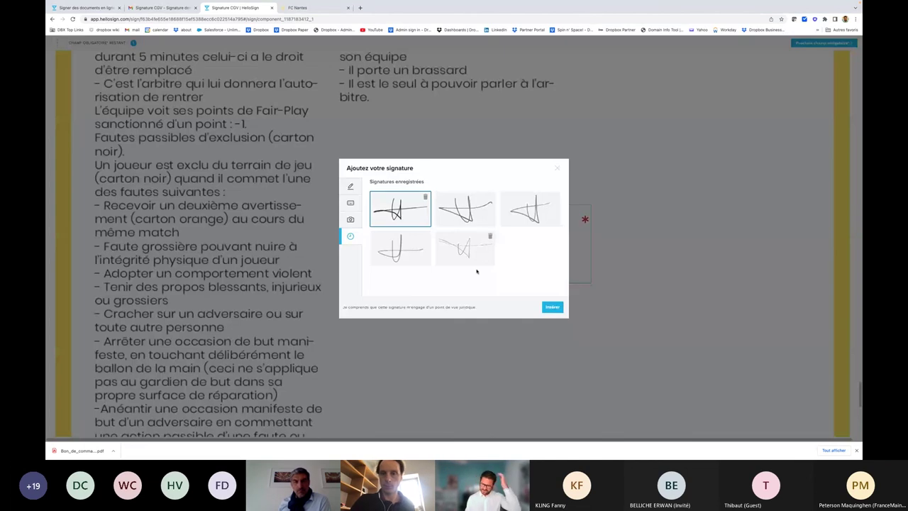
pyautogui.click(551, 307)
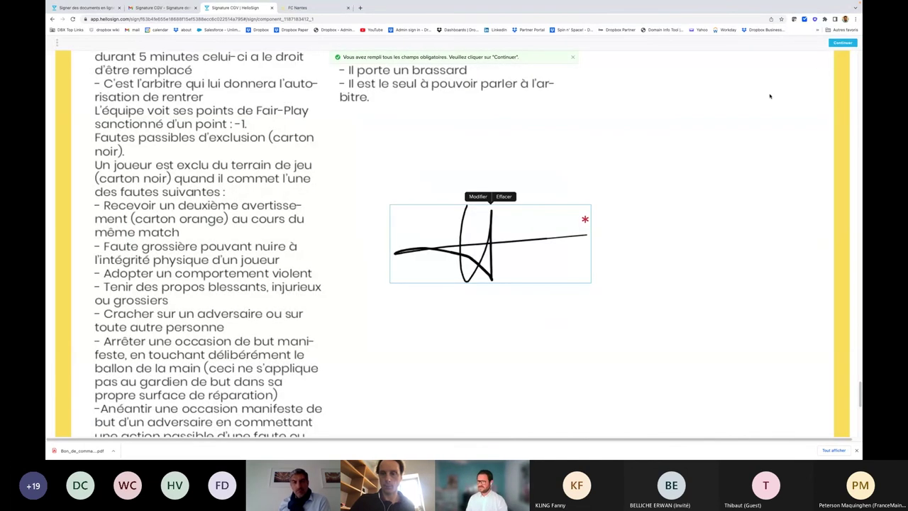
pyautogui.click(837, 43)
pyautogui.click(792, 61)
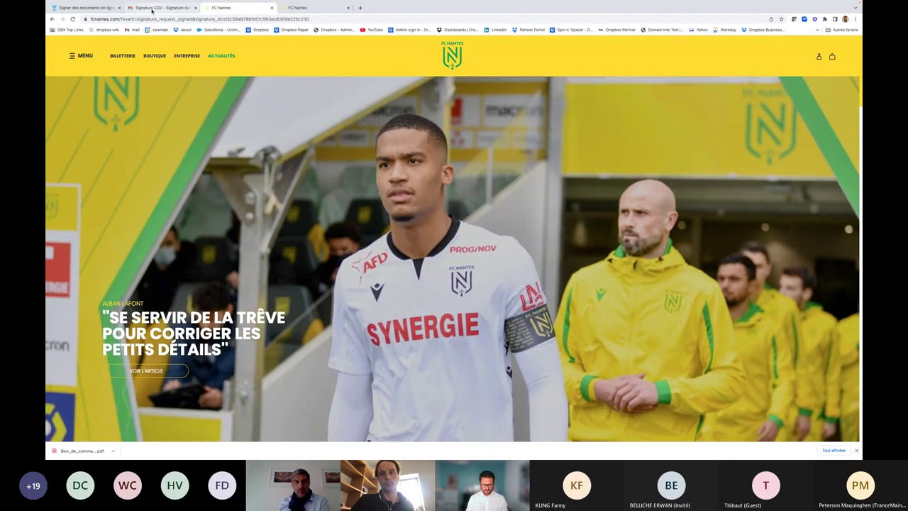
# - Return to the HelloSign Documents list in the first browser tab
pyautogui.click(99, 8)
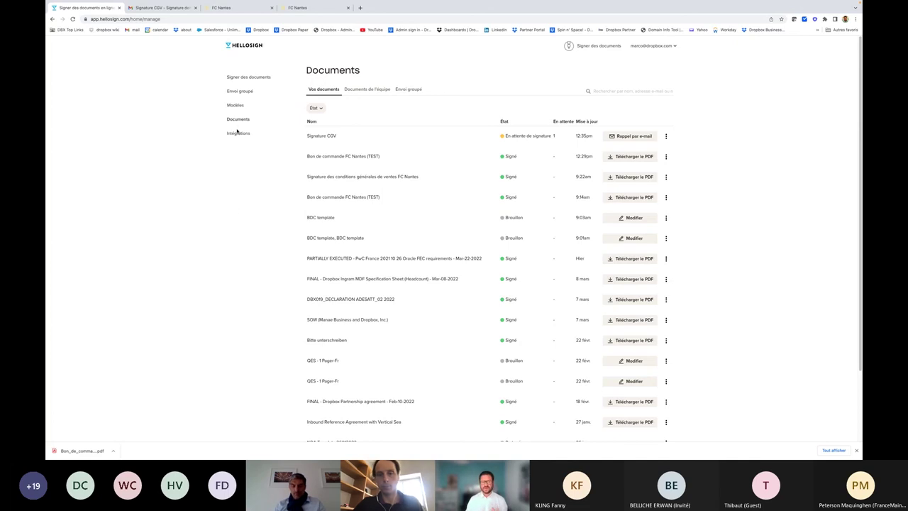
# - Start an Envoi groupé, signing in with the Google work account and its two-step verification code
pyautogui.click(240, 93)
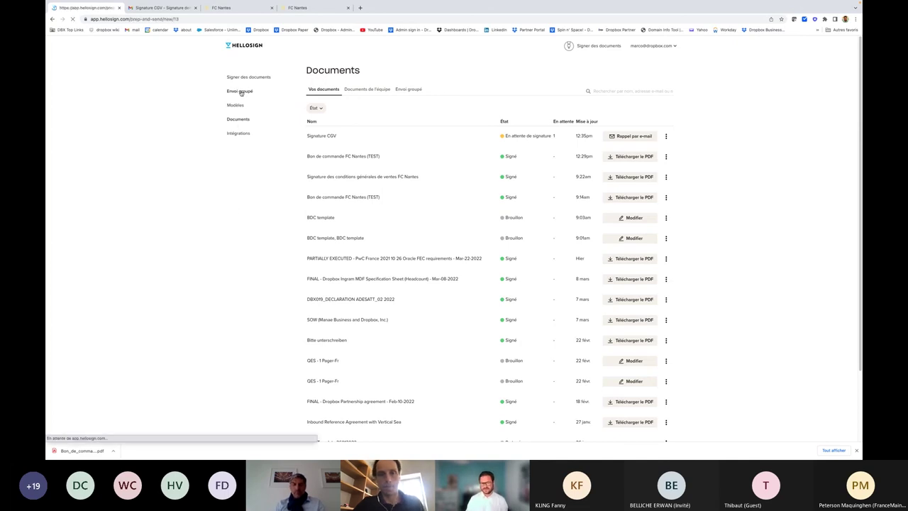
pyautogui.click(563, 118)
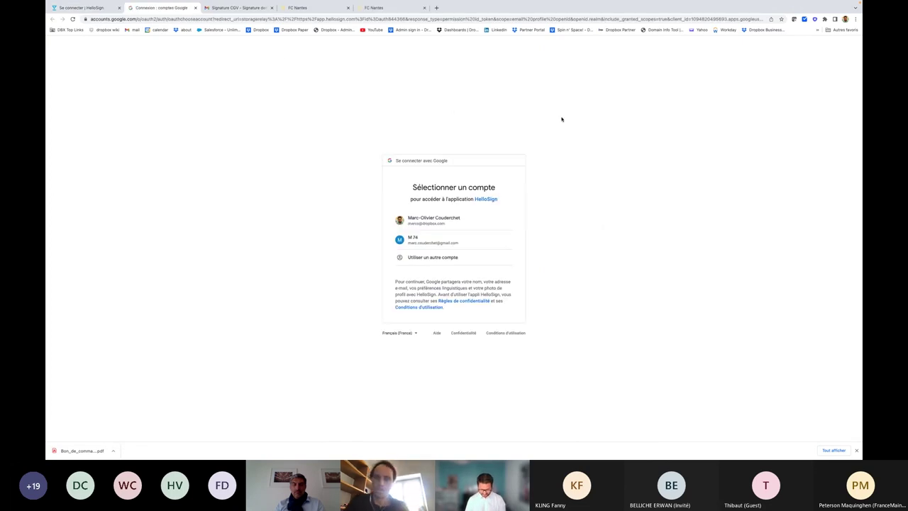
pyautogui.click(435, 225)
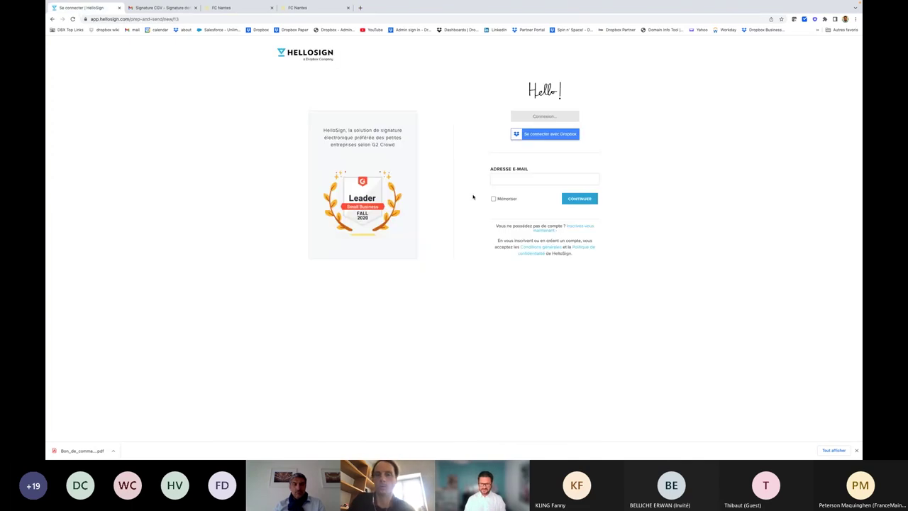
pyautogui.click(460, 144)
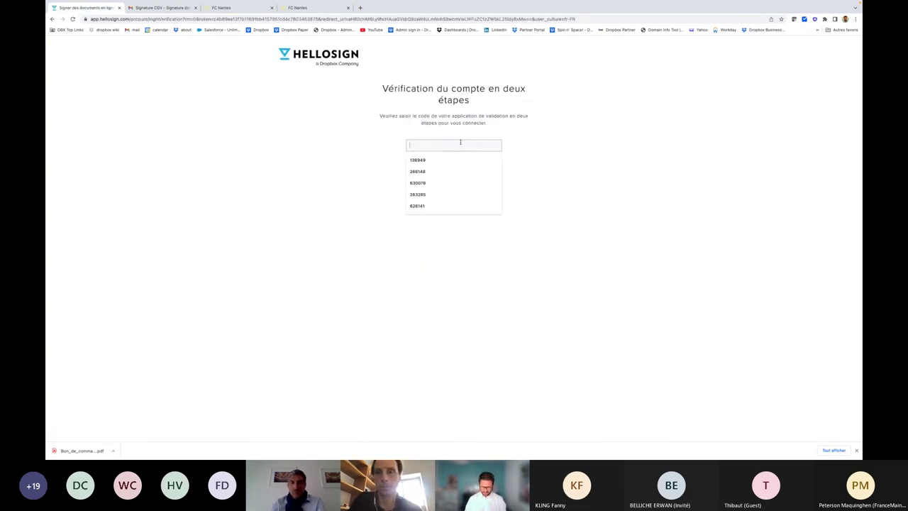
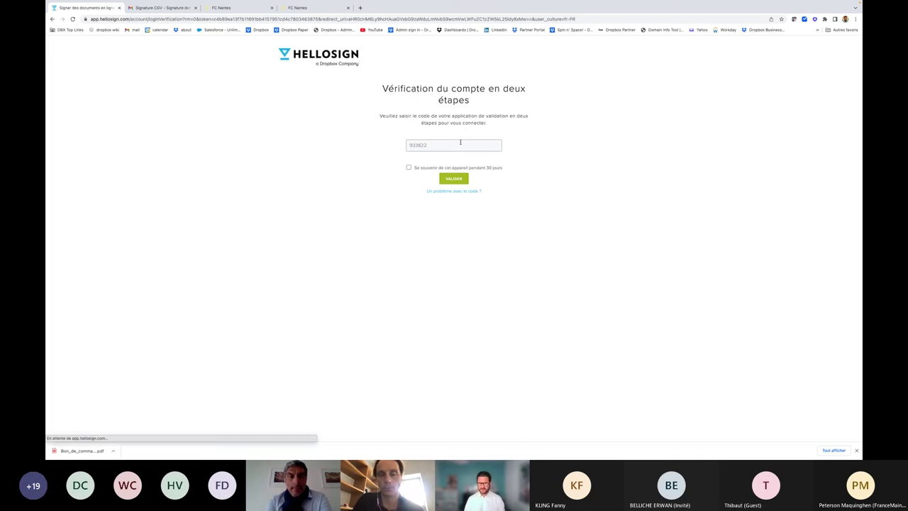
pyautogui.press('Return')
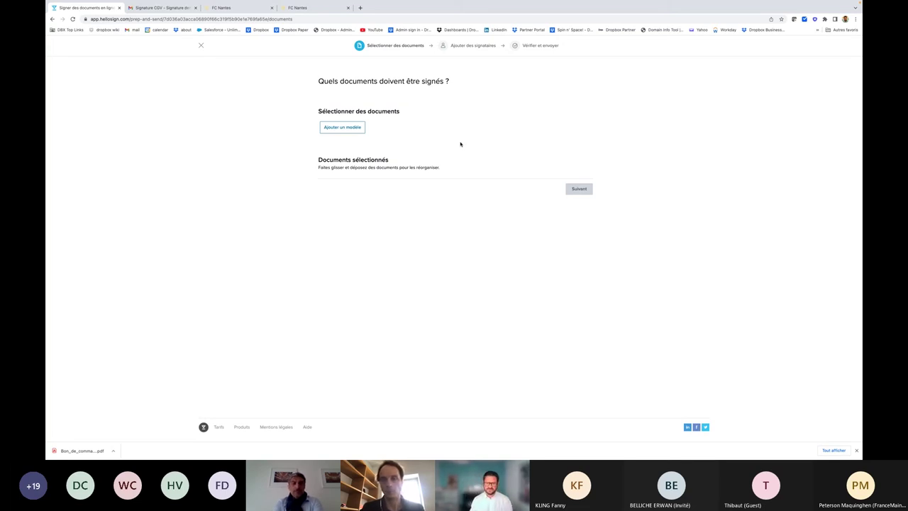
# - Close the HelloSign send flow and bring Microsoft Teams to the front from the dock
pyautogui.click(202, 46)
pyautogui.moveTo(544, 455)
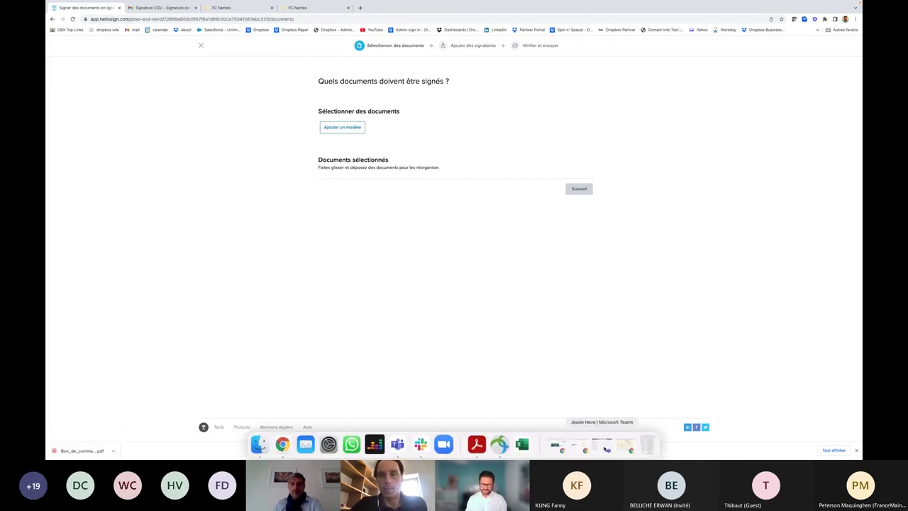
pyautogui.click(397, 445)
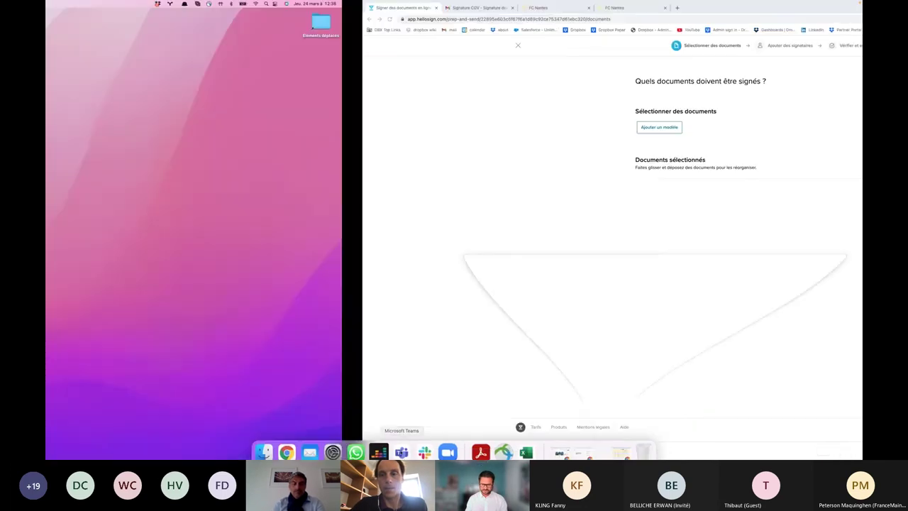